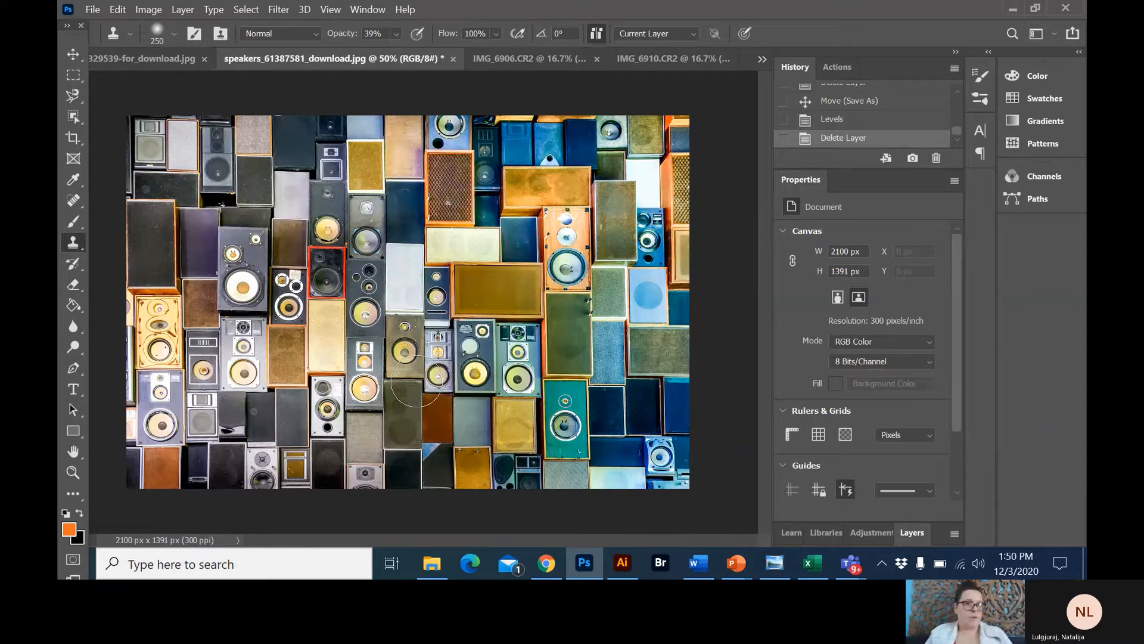
Switch to the open document with the photo of the man wearing headphones.
{"action": "left_click", "coordinate": [174, 56]}
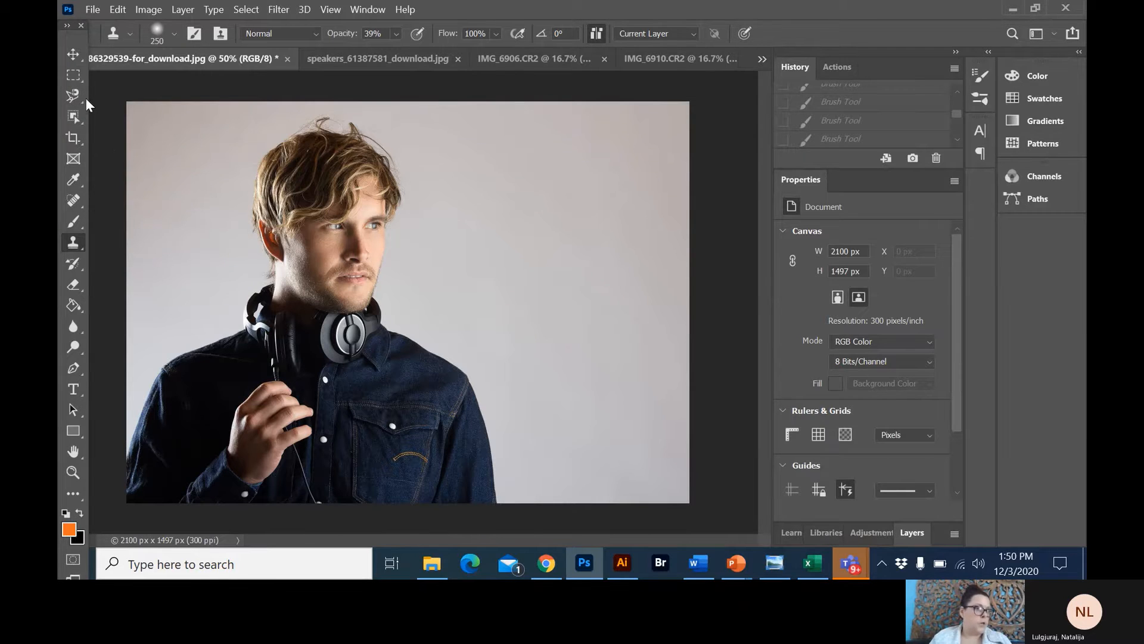
Draw an elliptical marquee selection over the man's head, then deselect it.
{"action": "left_click", "coordinate": [73, 75]}
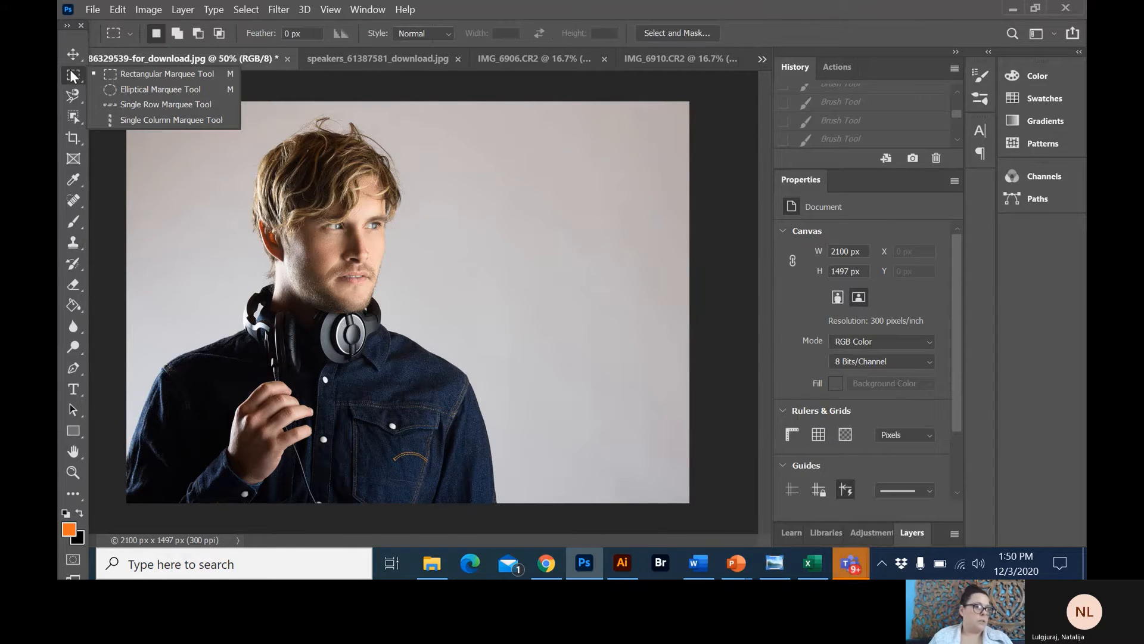
{"action": "left_click", "coordinate": [127, 91]}
{"action": "left_click_drag", "start_coordinate": [227, 129], "coordinate": [427, 309]}
{"action": "left_click", "coordinate": [427, 310]}
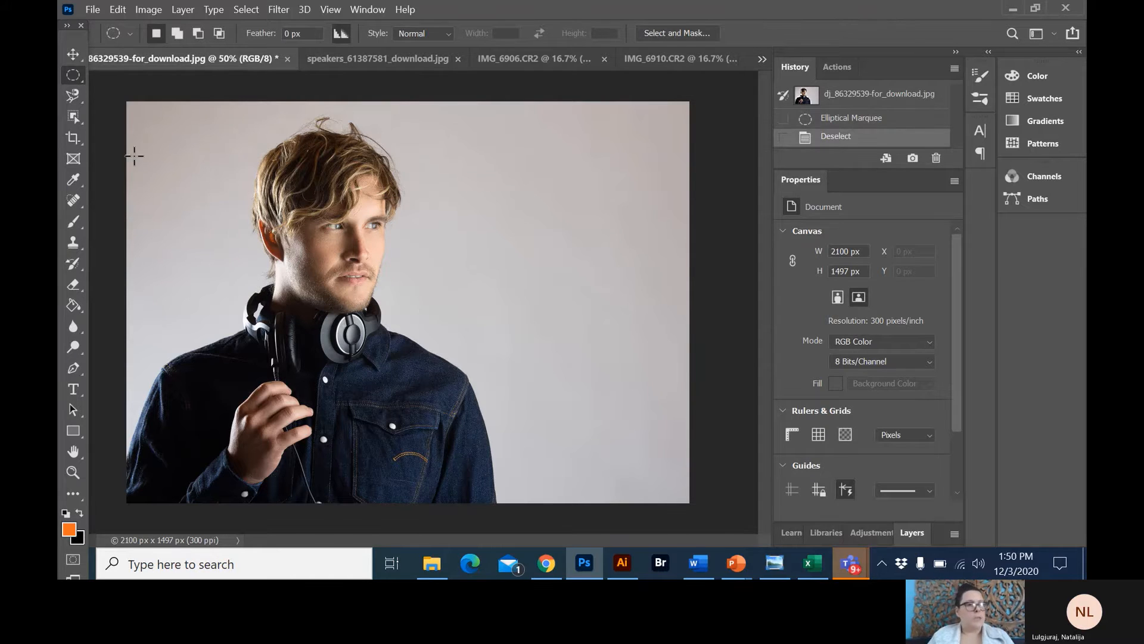
Draw a freehand Lasso selection from the man's shoulder up to his hair, then clear it.
{"action": "left_click", "coordinate": [72, 94]}
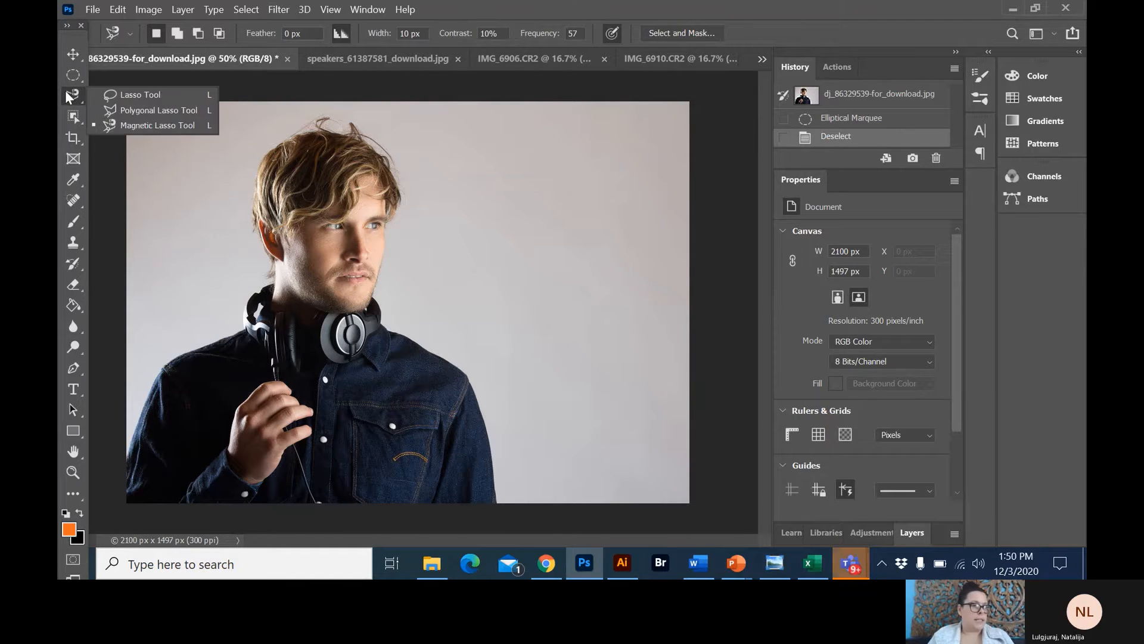
{"action": "left_click", "coordinate": [143, 95]}
{"action": "mouse_move", "coordinate": [172, 391]}
{"action": "left_mouse_down"}
{"action": "mouse_move", "coordinate": [257, 339]}
{"action": "mouse_move", "coordinate": [286, 295]}
{"action": "mouse_move", "coordinate": [282, 176]}
{"action": "left_mouse_up"}
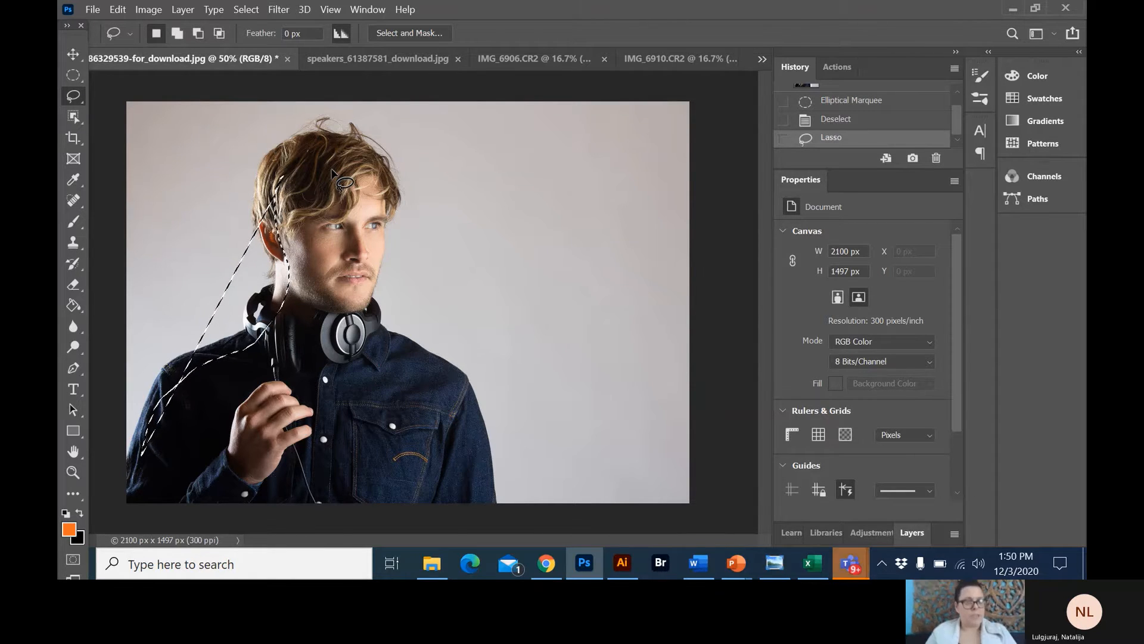
{"action": "left_click", "coordinate": [332, 171]}
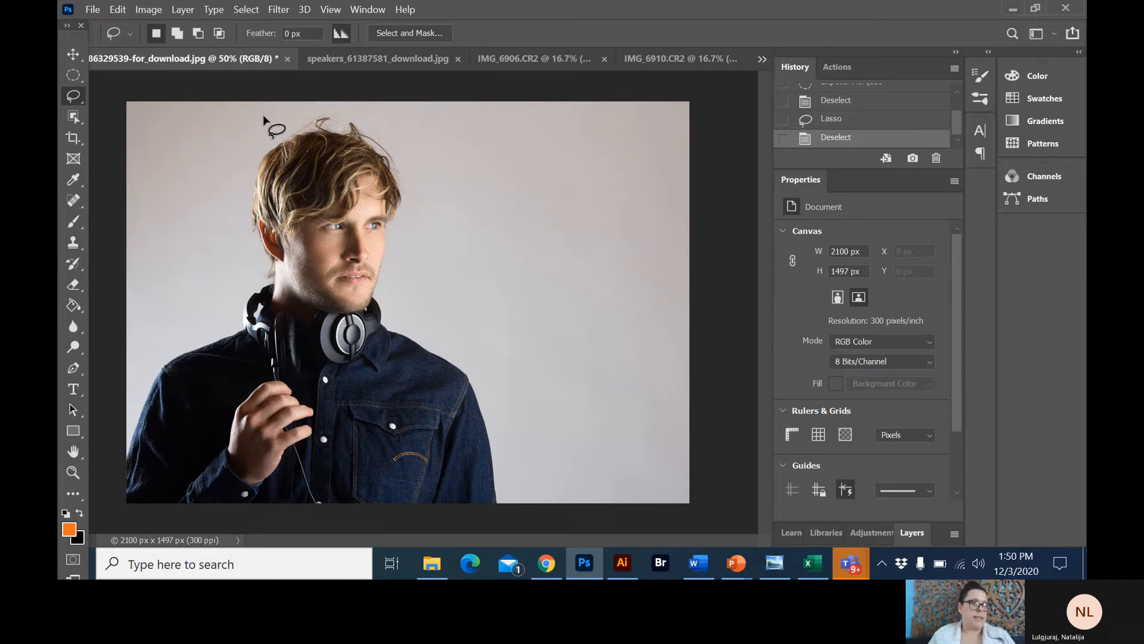
Draw a straight-sided Polygonal Lasso selection beside the man's head and ear, then deselect it.
{"action": "right_click", "coordinate": [74, 92]}
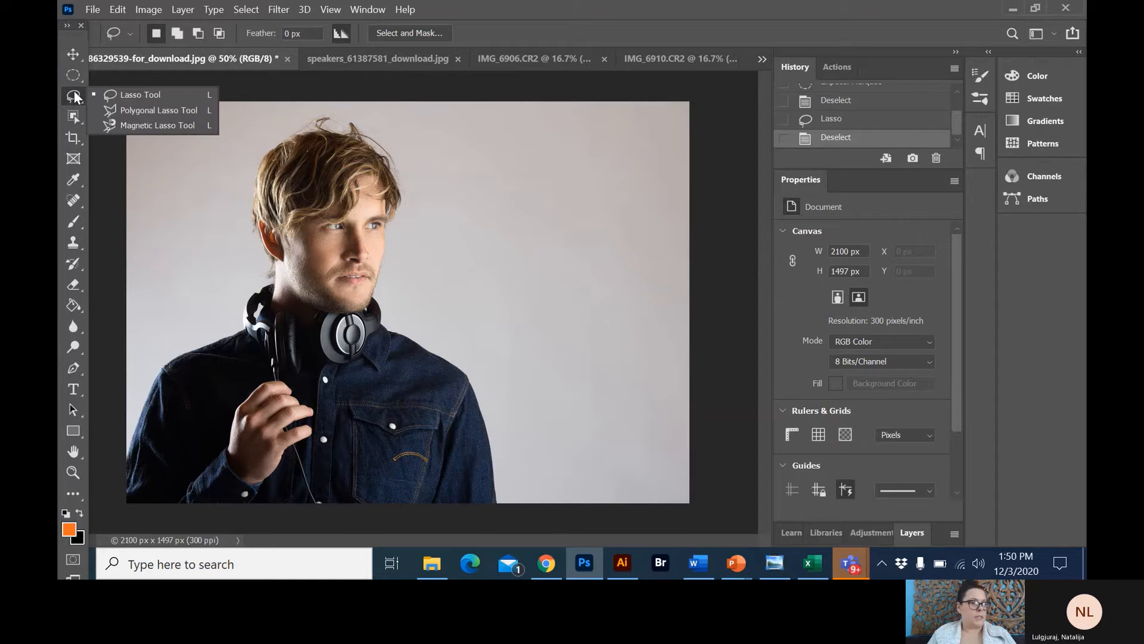
{"action": "left_click", "coordinate": [117, 110]}
{"action": "left_click", "coordinate": [215, 245]}
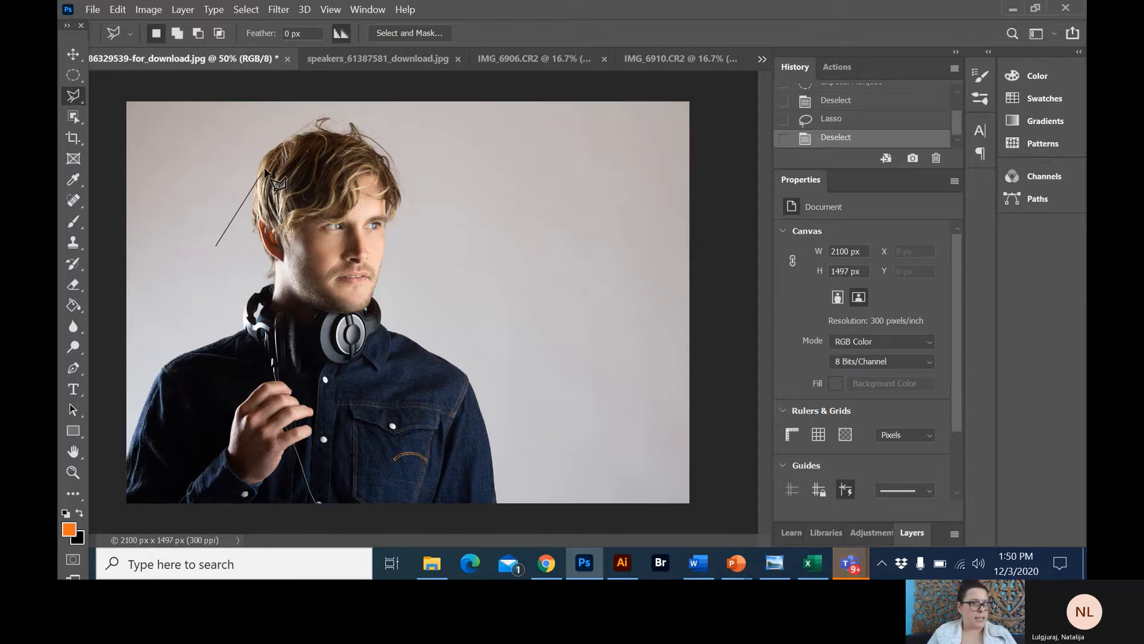
{"action": "left_click", "coordinate": [265, 170]}
{"action": "left_click", "coordinate": [271, 233]}
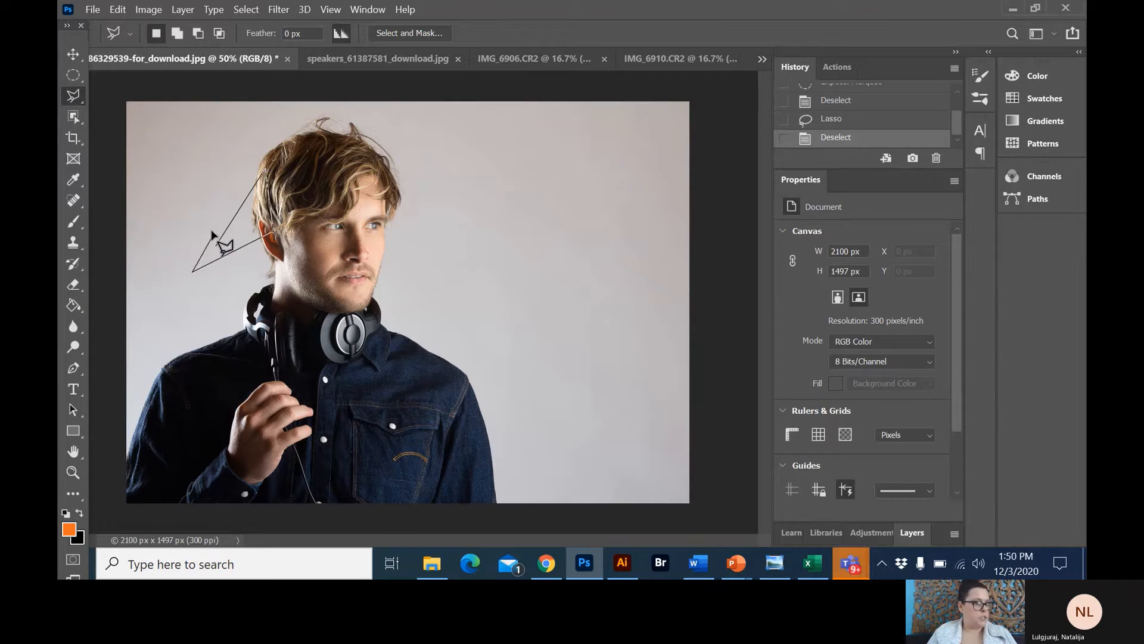
{"action": "left_click", "coordinate": [206, 212]}
{"action": "left_click", "coordinate": [216, 246]}
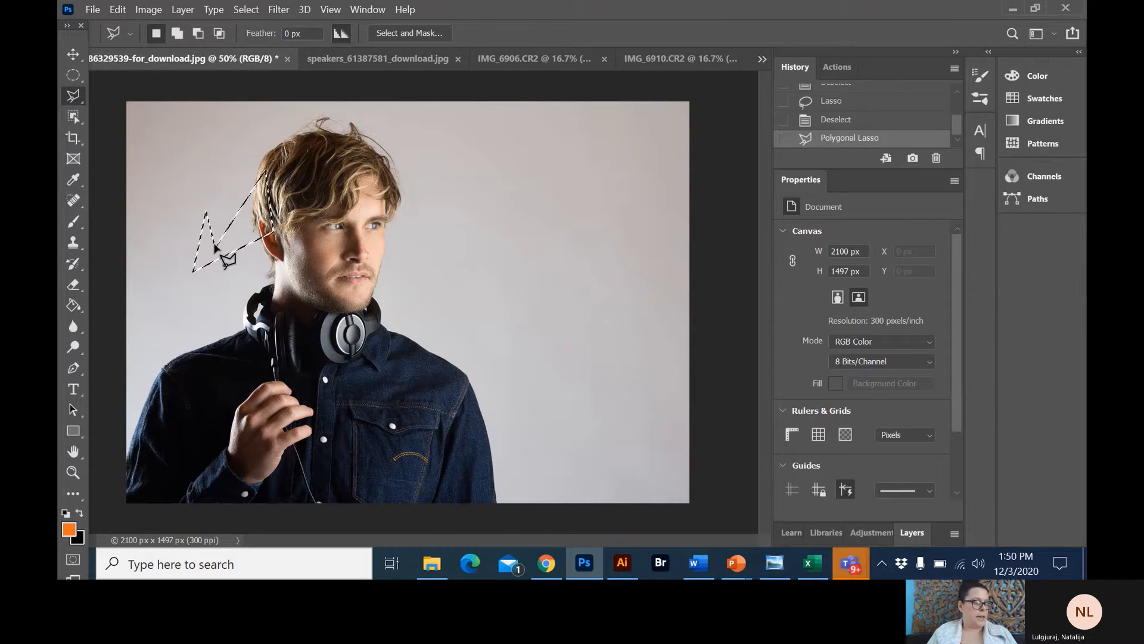
{"action": "key", "text": "ctrl+d"}
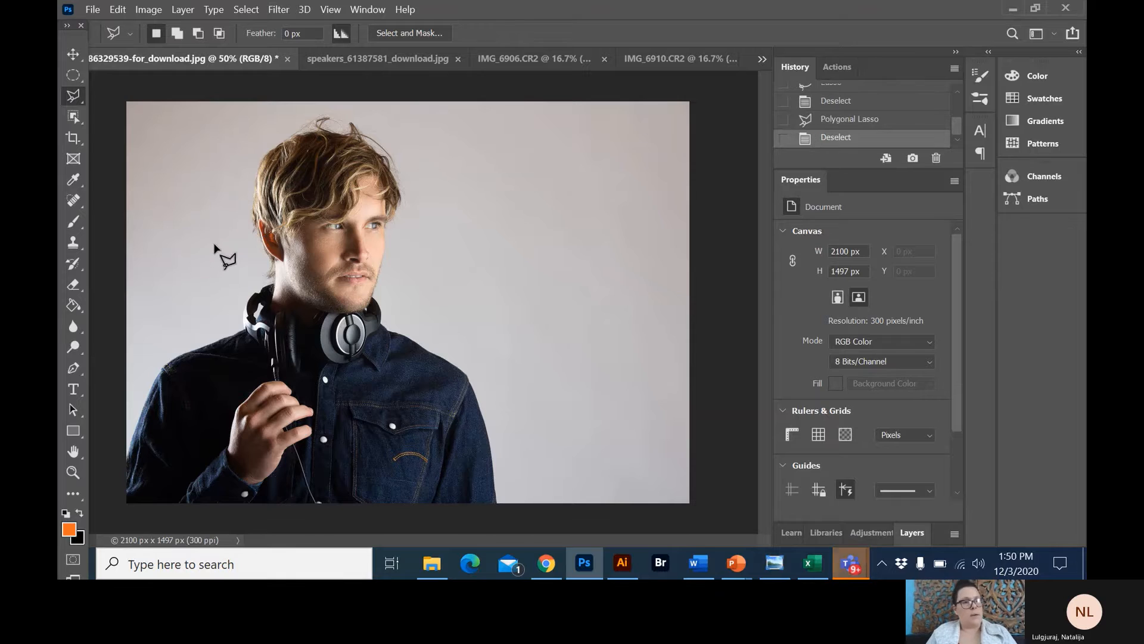
Try tracing the man's outline with the Magnetic Lasso, removing misplaced anchor points, and cancel the path.
{"action": "right_click", "coordinate": [83, 102]}
{"action": "left_click", "coordinate": [115, 127]}
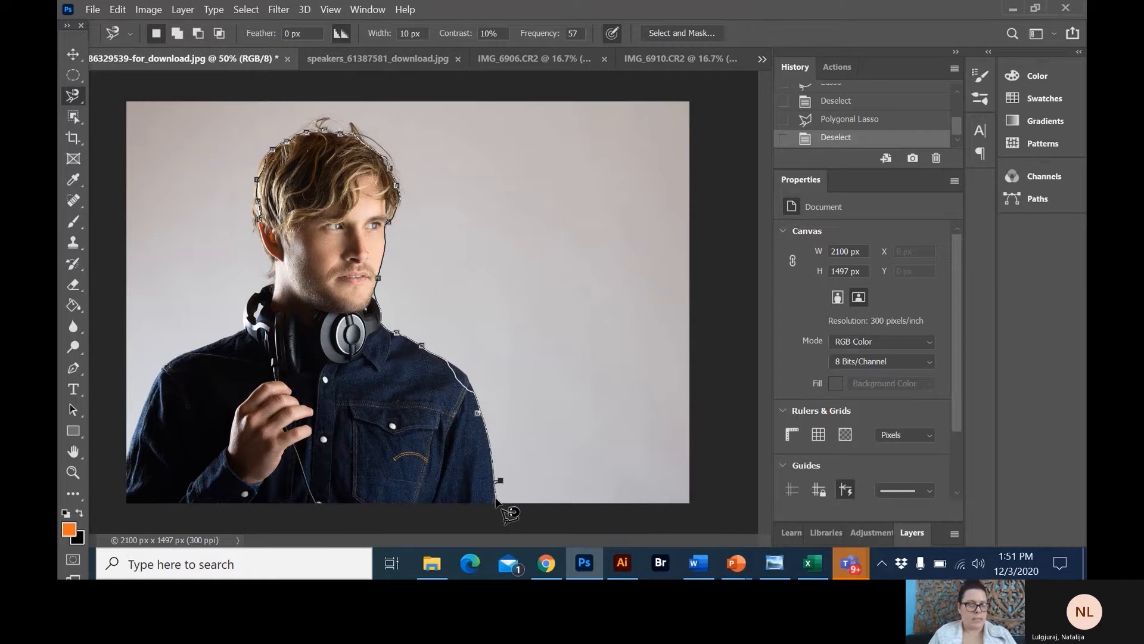
{"action": "key", "text": "BackSpace"}
{"action": "key", "text": "BackSpace"}
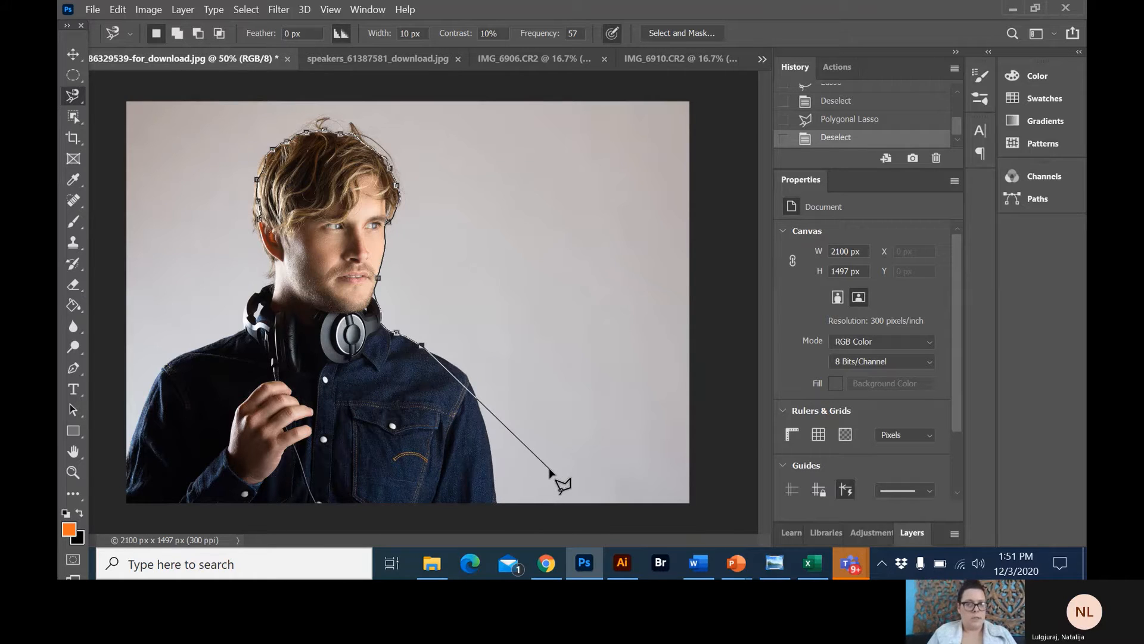
{"action": "left_click", "coordinate": [424, 347]}
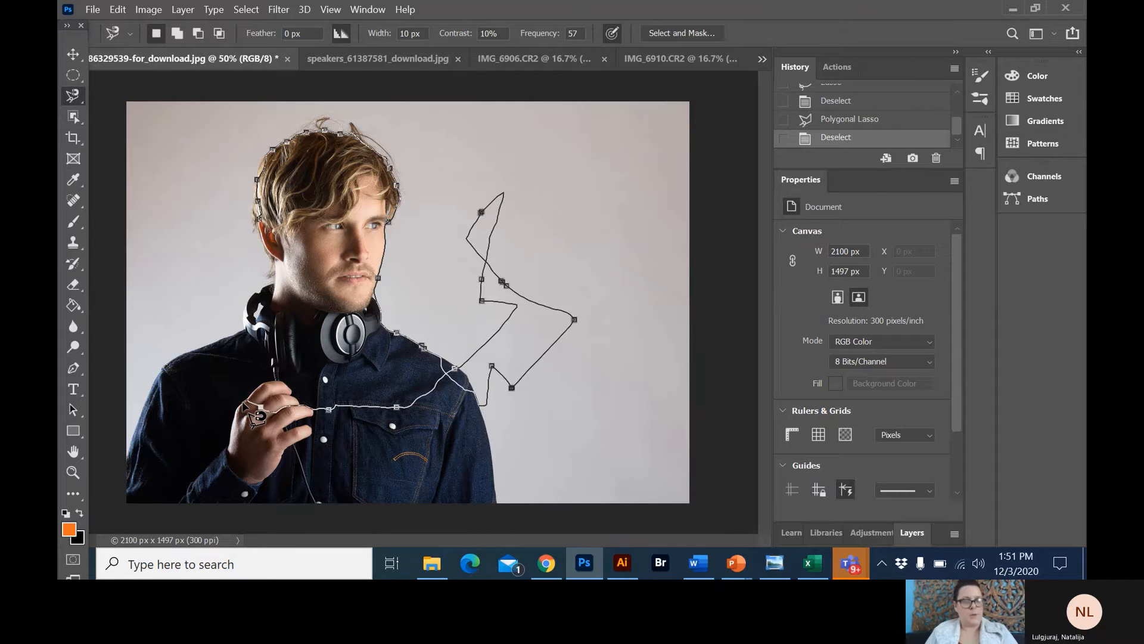
{"action": "key", "text": "Escape"}
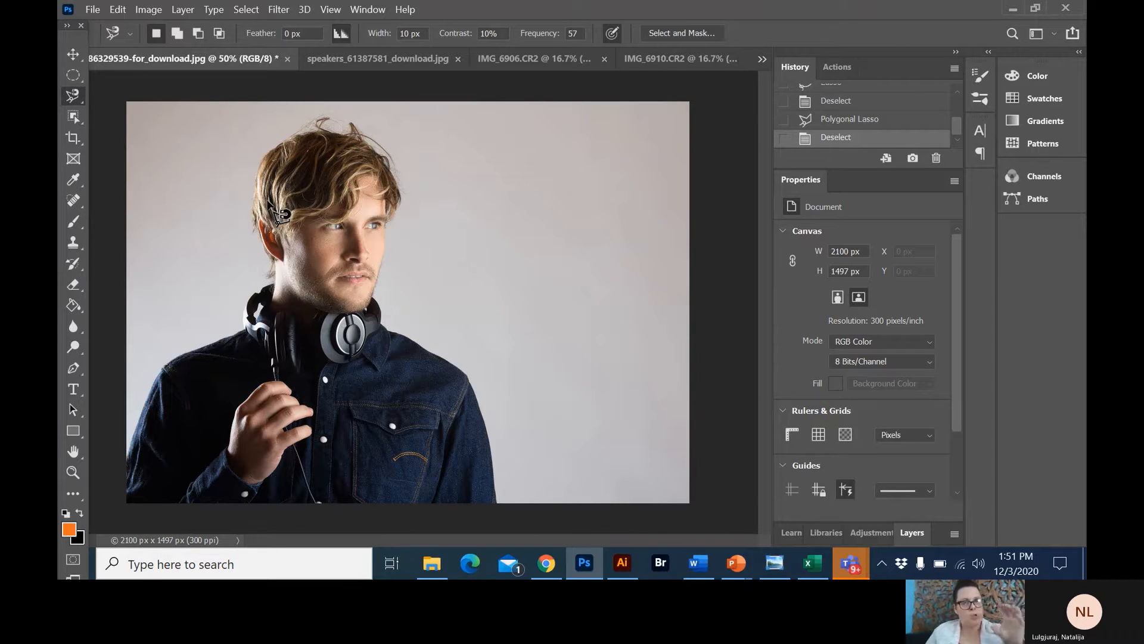
Select the man by framing him with the Object Selection tool in Rectangle mode, then deselect.
{"action": "left_click", "coordinate": [68, 112]}
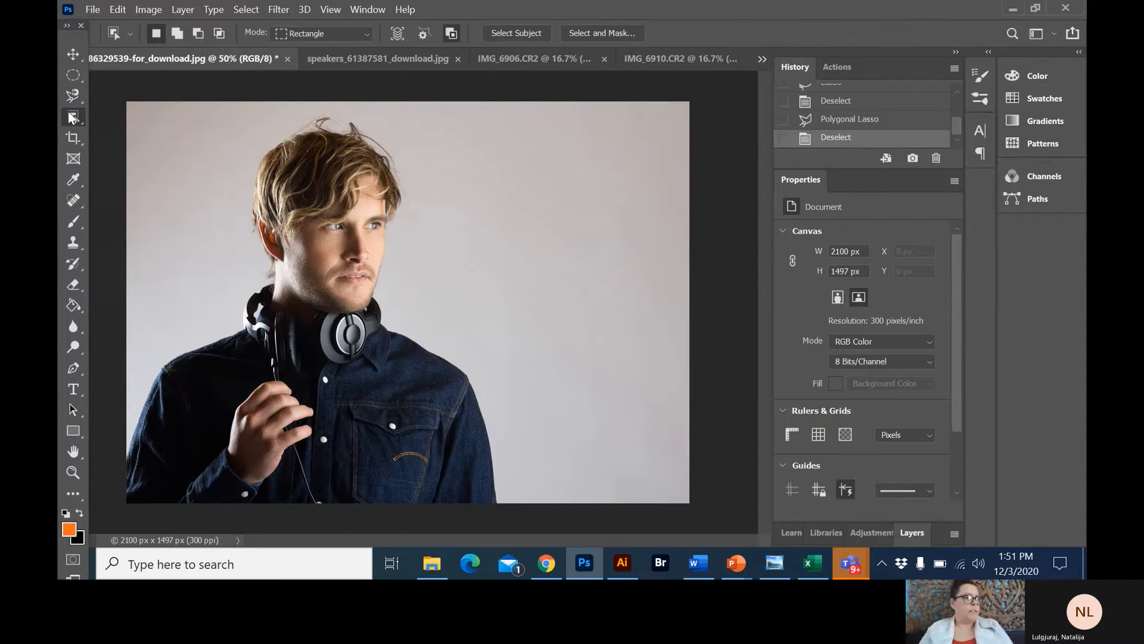
{"action": "right_click", "coordinate": [68, 111]}
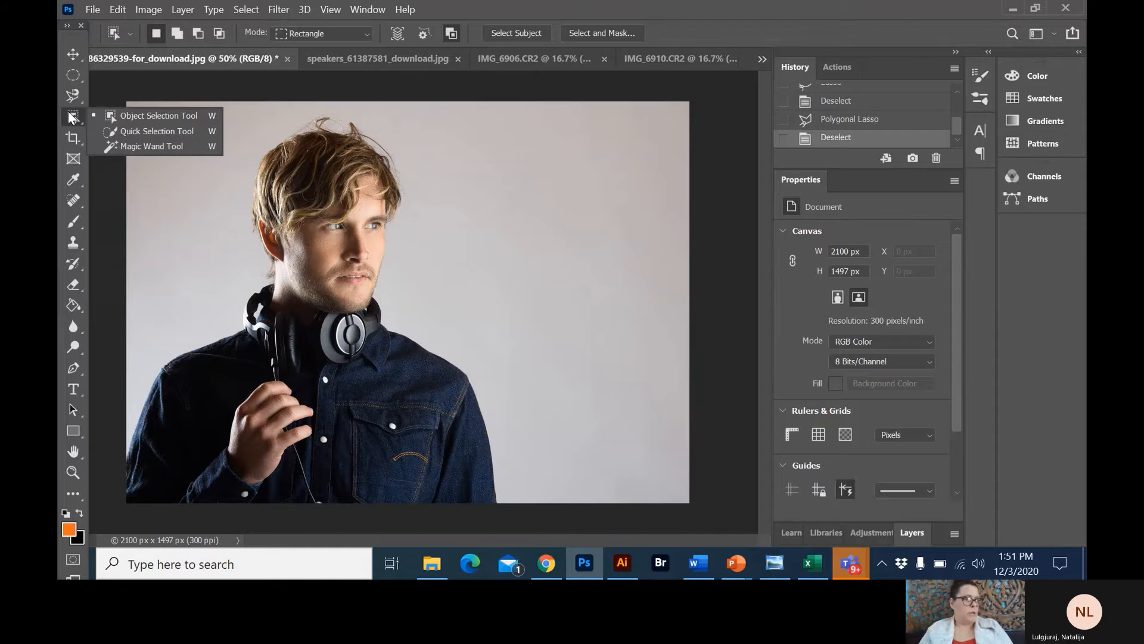
{"action": "left_click", "coordinate": [129, 119]}
{"action": "left_click_drag", "start_coordinate": [122, 99], "coordinate": [555, 509]}
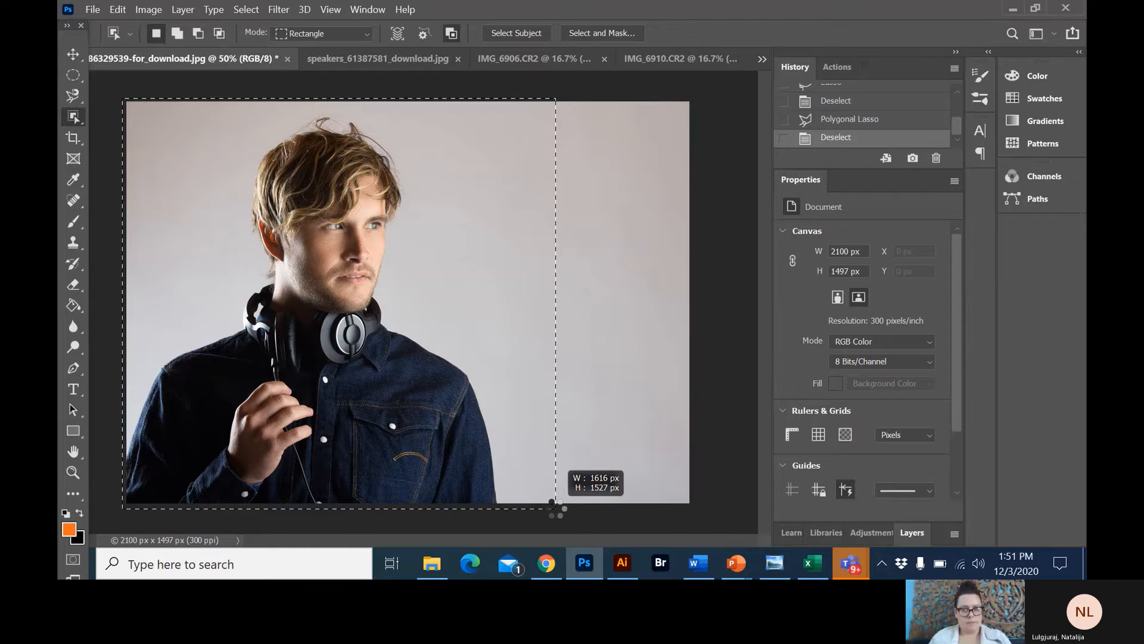
{"action": "left_click_drag", "start_coordinate": [555, 507], "coordinate": [556, 509]}
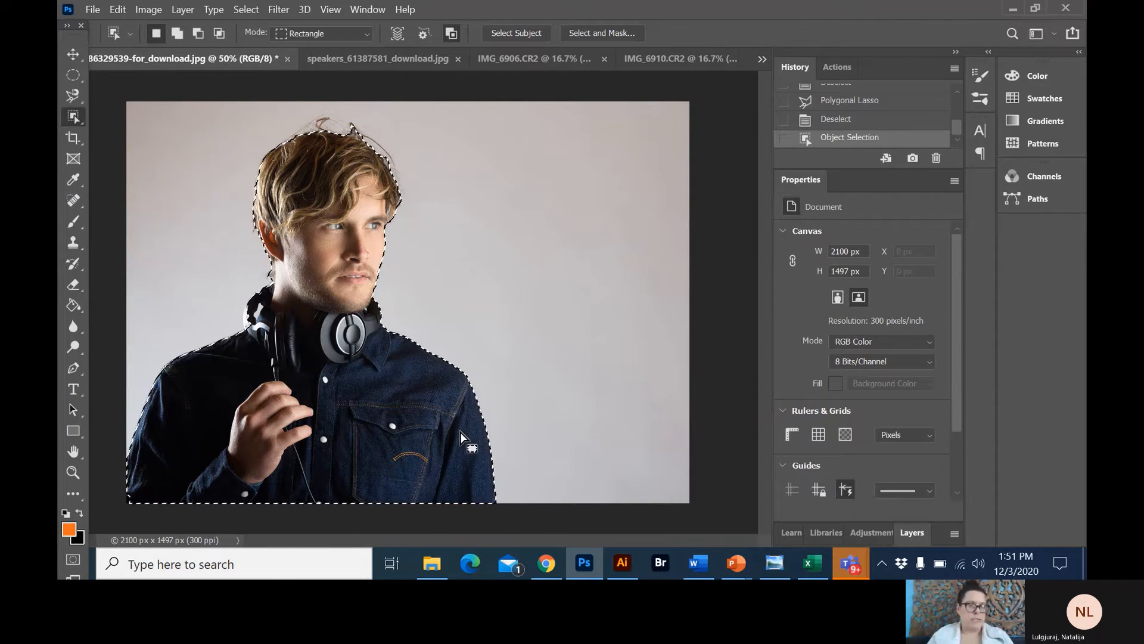
{"action": "key", "text": "ctrl+d"}
Brush over the man's hair and face with the Quick Selection tool and subtract unwanted areas of the selection.
{"action": "right_click", "coordinate": [77, 116]}
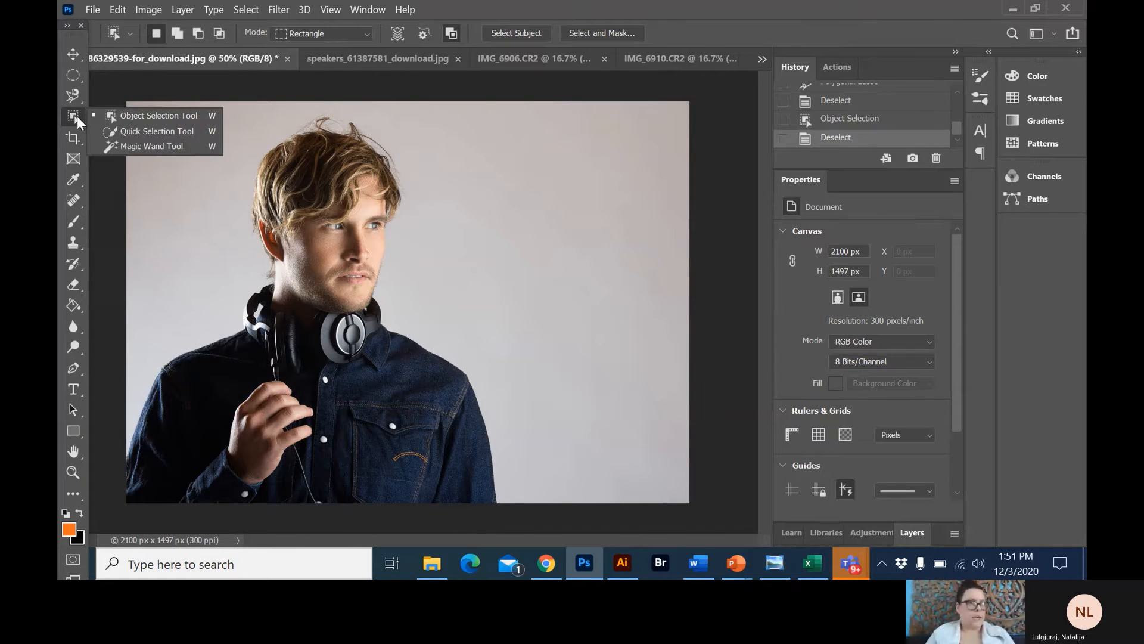
{"action": "left_click", "coordinate": [143, 131]}
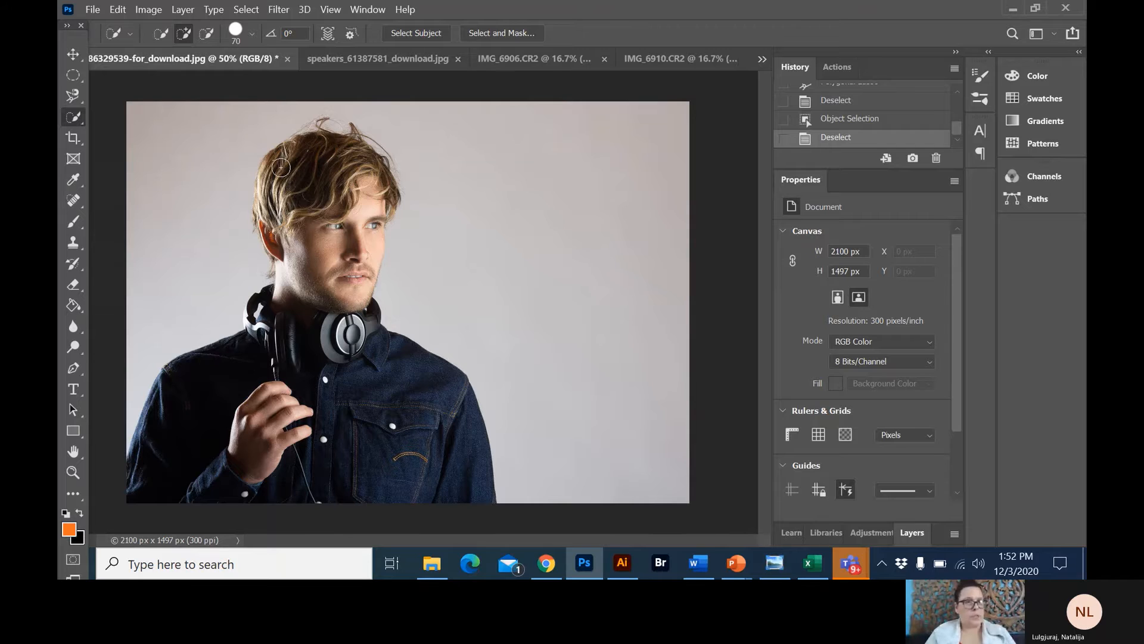
{"action": "mouse_move", "coordinate": [275, 208]}
{"action": "left_mouse_down"}
{"action": "mouse_move", "coordinate": [316, 286]}
{"action": "mouse_move", "coordinate": [335, 262]}
{"action": "mouse_move", "coordinate": [349, 298]}
{"action": "mouse_move", "coordinate": [336, 296]}
{"action": "left_mouse_up"}
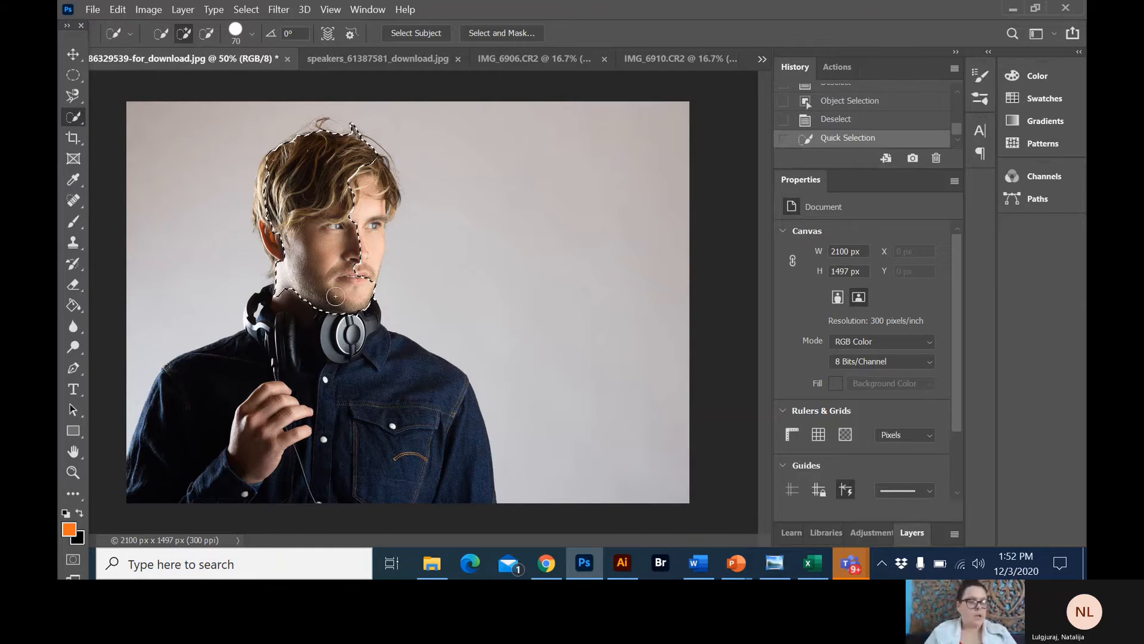
{"action": "key", "text": "alt"}
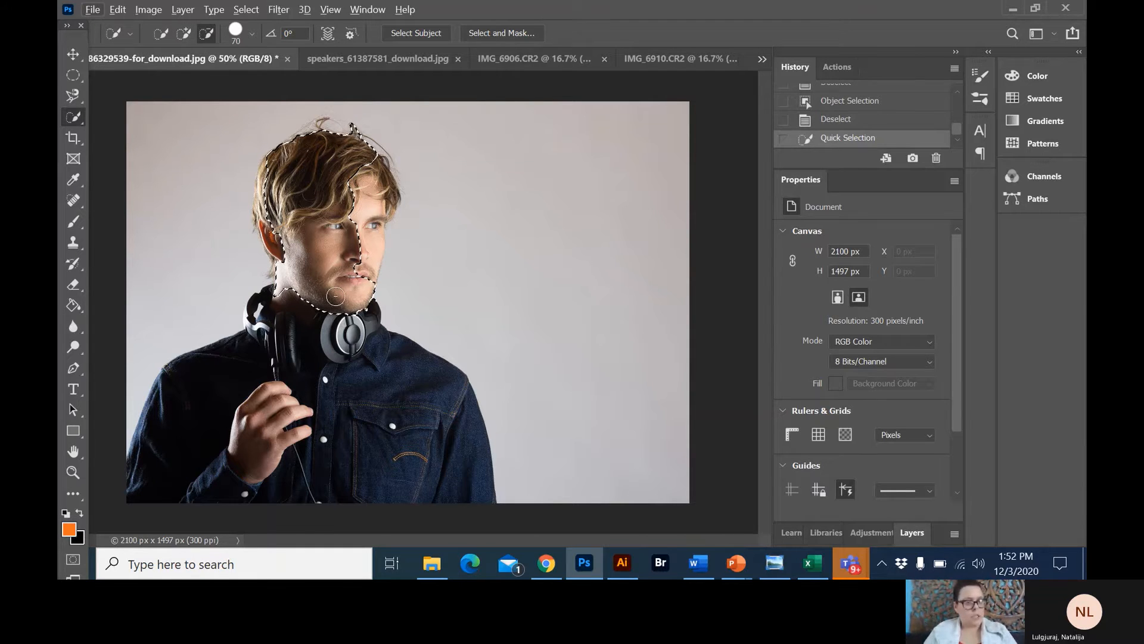
{"action": "mouse_move", "coordinate": [335, 296]}
{"action": "left_mouse_down"}
{"action": "mouse_move", "coordinate": [380, 247]}
{"action": "mouse_move", "coordinate": [316, 251]}
{"action": "left_mouse_up"}
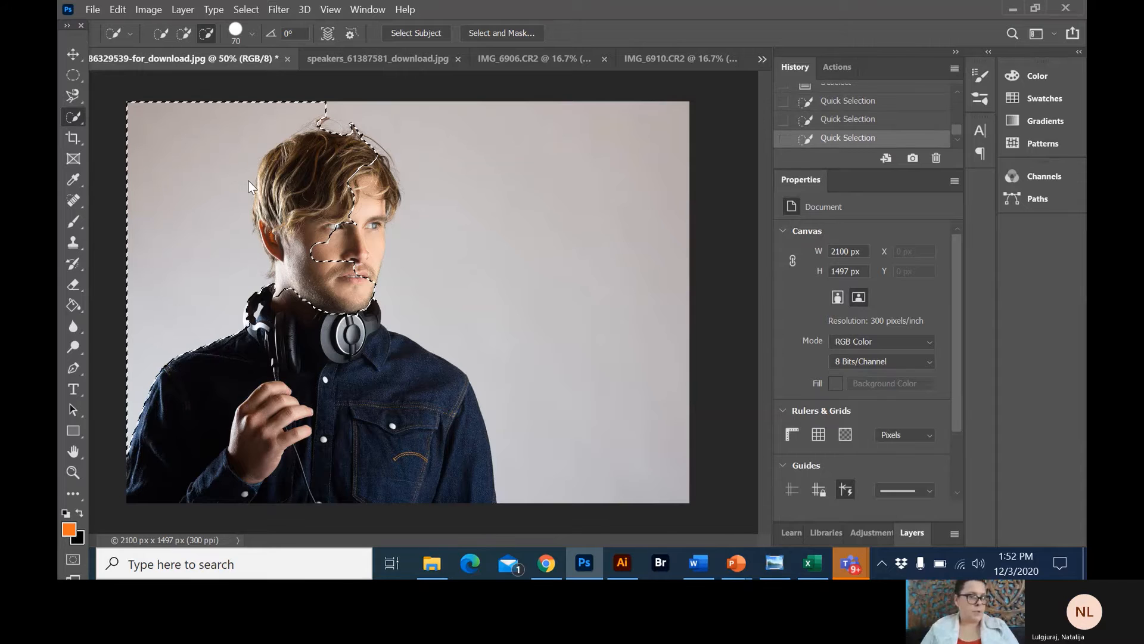
{"action": "mouse_move", "coordinate": [306, 91]}
{"action": "left_mouse_down"}
{"action": "mouse_move", "coordinate": [319, 97]}
{"action": "mouse_move", "coordinate": [301, 116]}
{"action": "mouse_move", "coordinate": [226, 152]}
{"action": "left_mouse_up"}
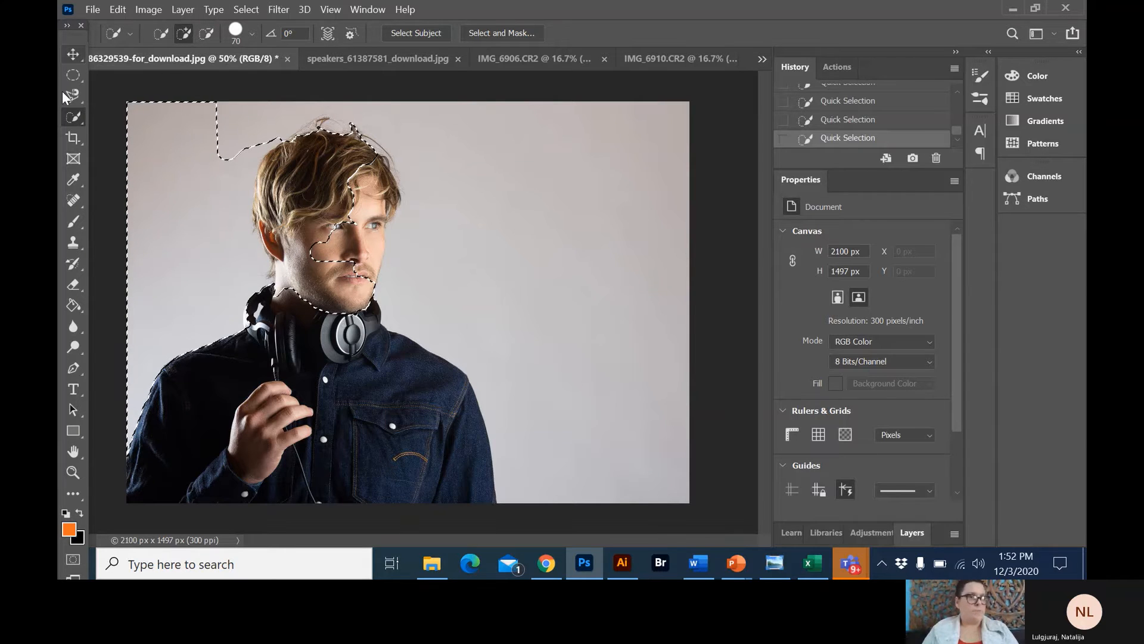
Clear the selection and select the whole man by framing him with the Object Selection tool in Rectangle mode.
{"action": "right_click", "coordinate": [71, 113]}
{"action": "left_click", "coordinate": [99, 147]}
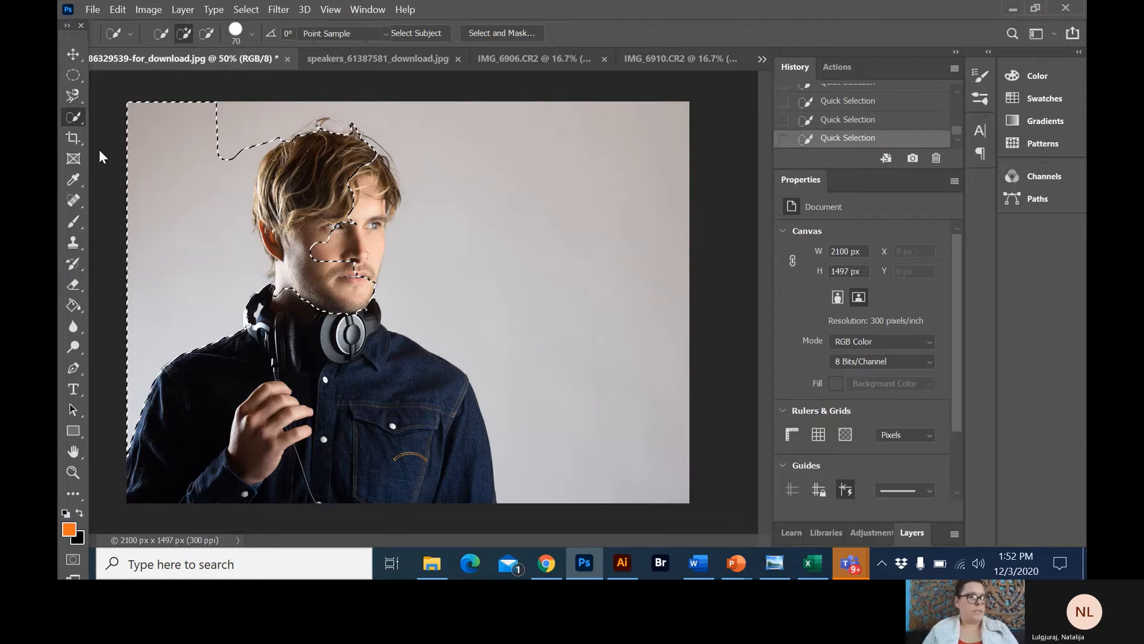
{"action": "right_click", "coordinate": [73, 119]}
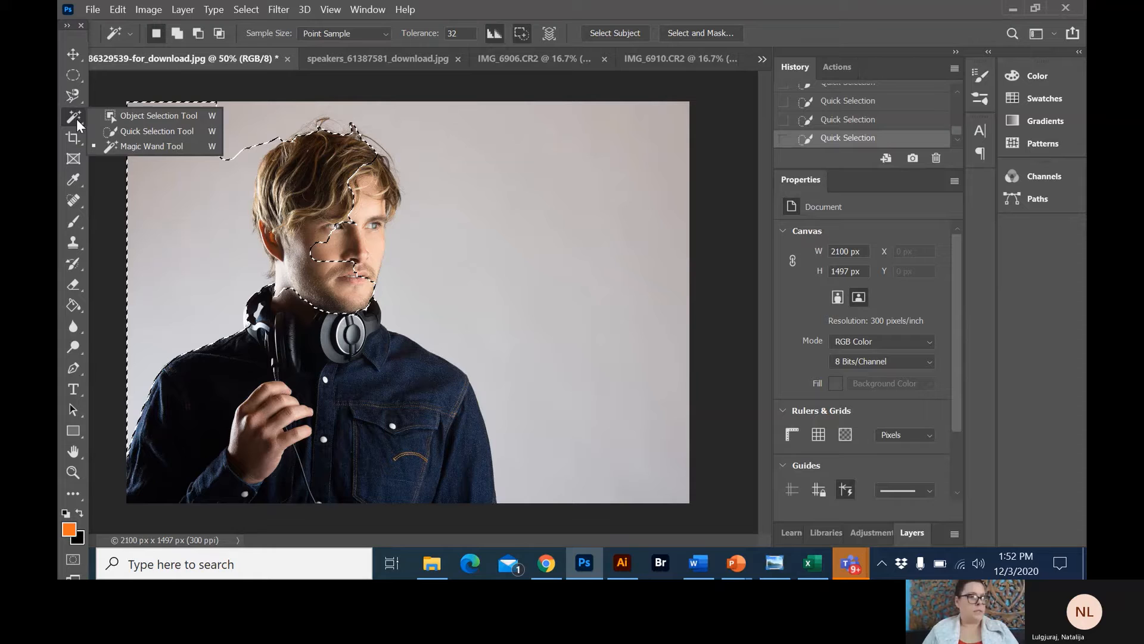
{"action": "left_click", "coordinate": [112, 122]}
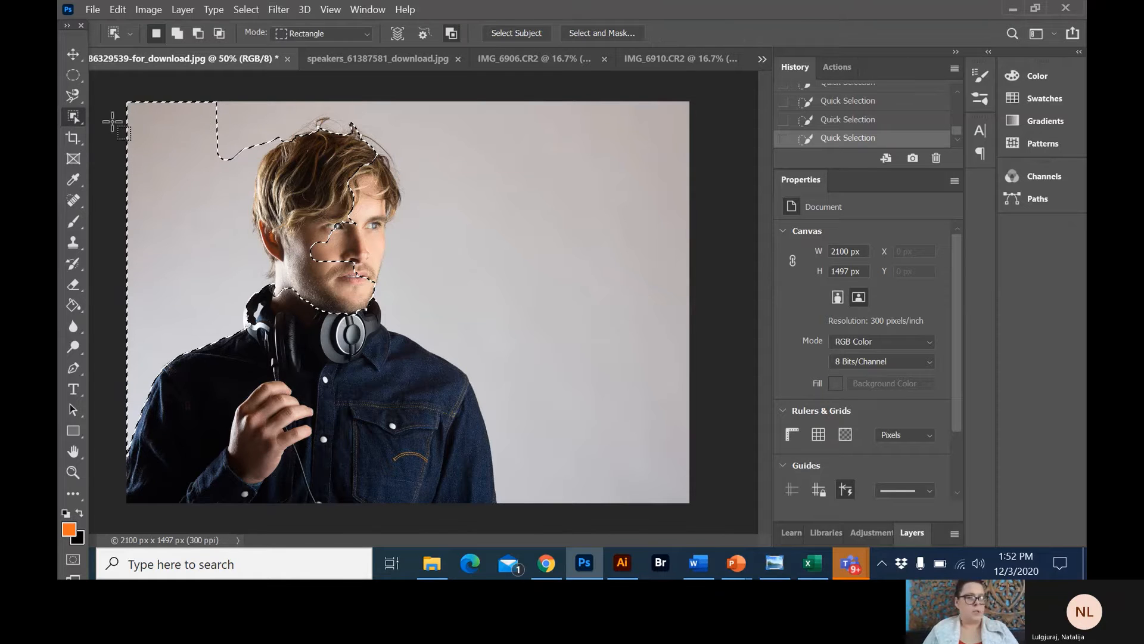
{"action": "key", "text": "ctrl+d"}
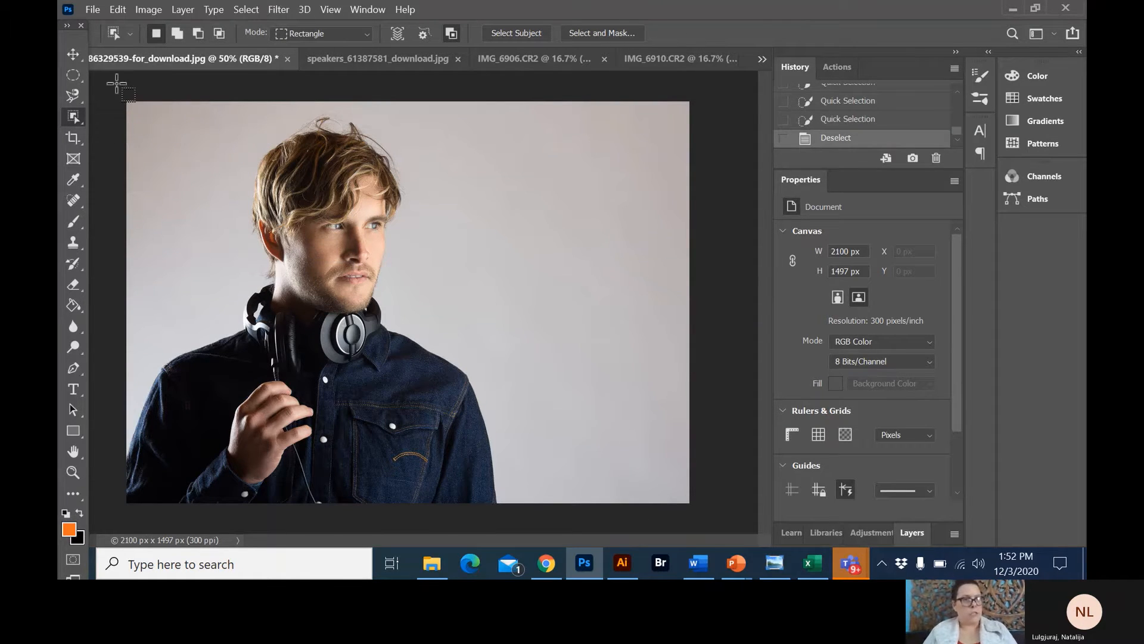
{"action": "left_click_drag", "start_coordinate": [119, 85], "coordinate": [529, 508]}
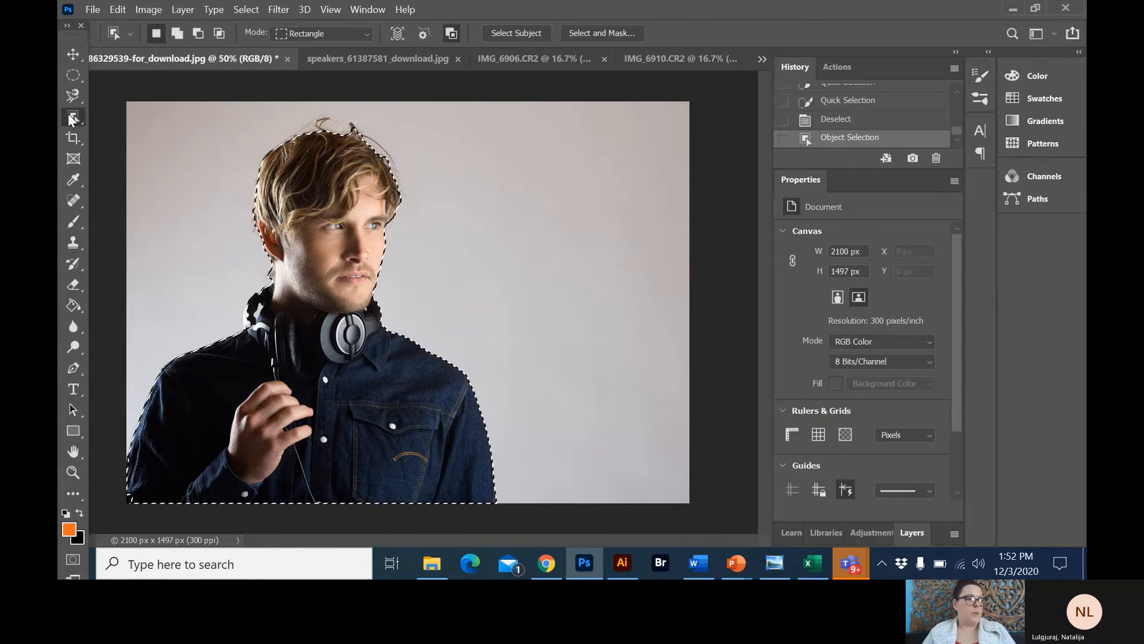
Add the missed part of the headphones at the man's neck to the selection with the Quick Selection tool.
{"action": "left_click_drag", "start_coordinate": [68, 113], "coordinate": [102, 128]}
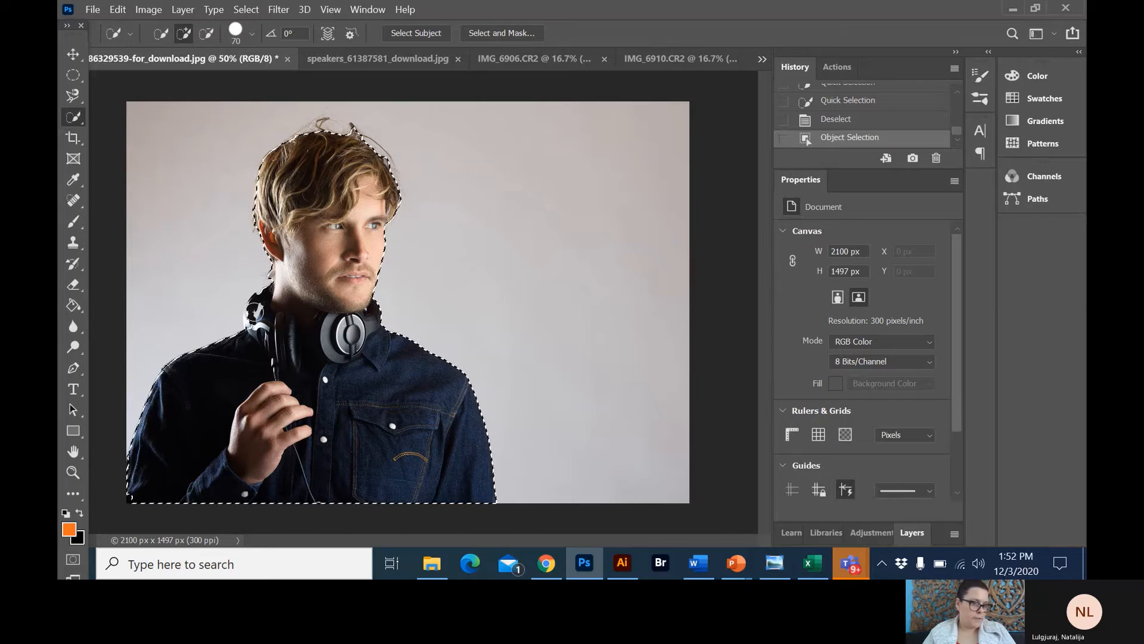
{"action": "left_click", "coordinate": [271, 335]}
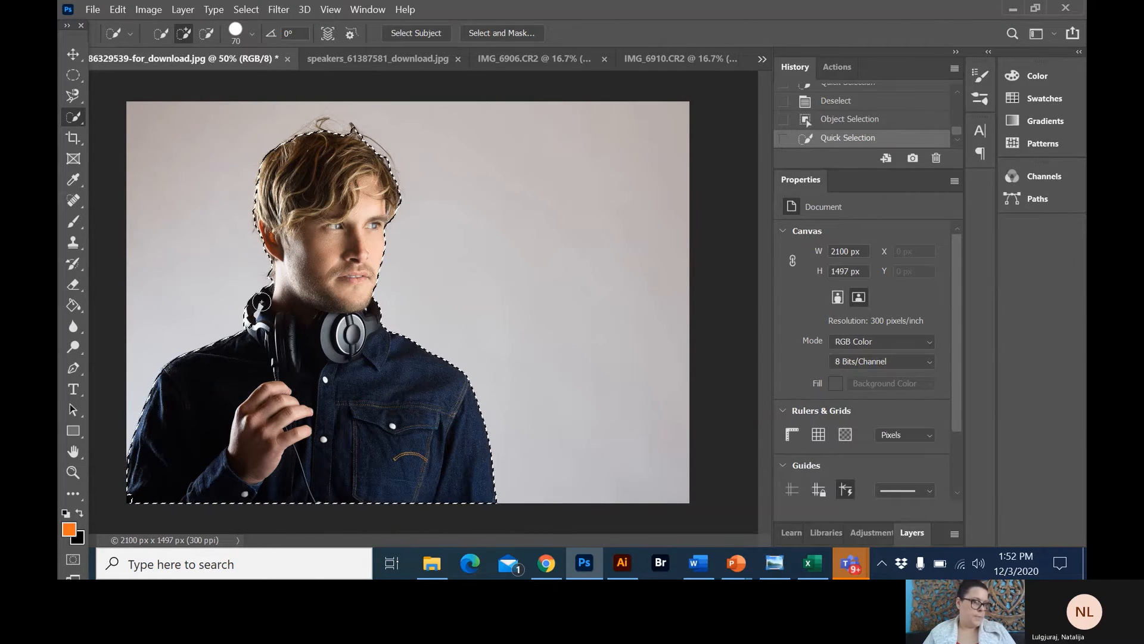
Switch to the Object Selection tool and open the man's selection in Select and Mask.
{"action": "right_click", "coordinate": [80, 120]}
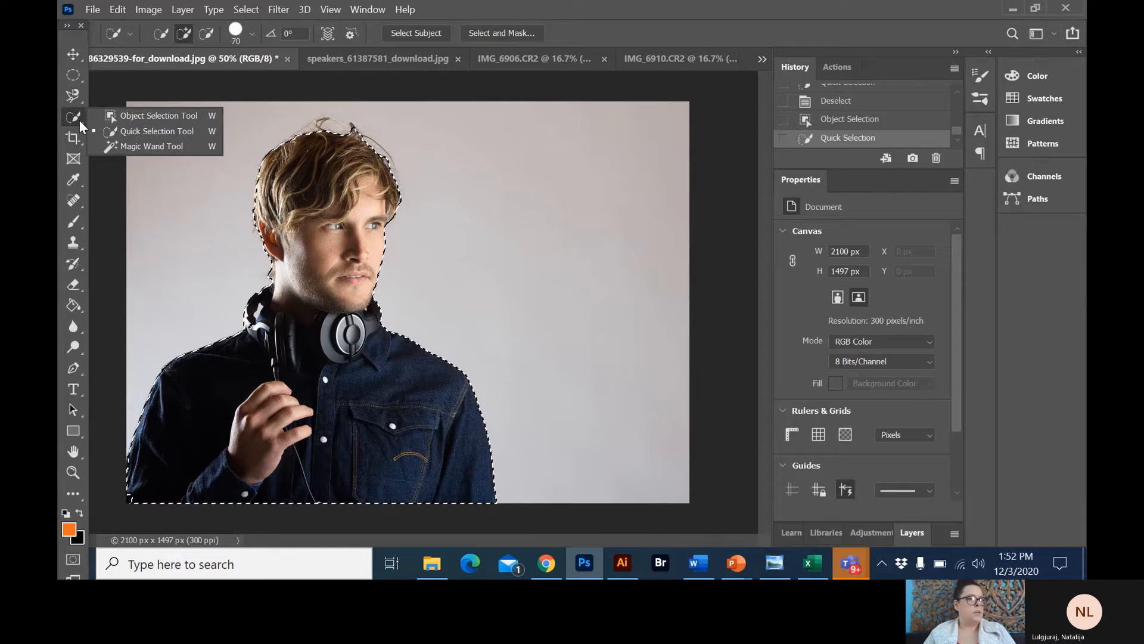
{"action": "left_click", "coordinate": [130, 116]}
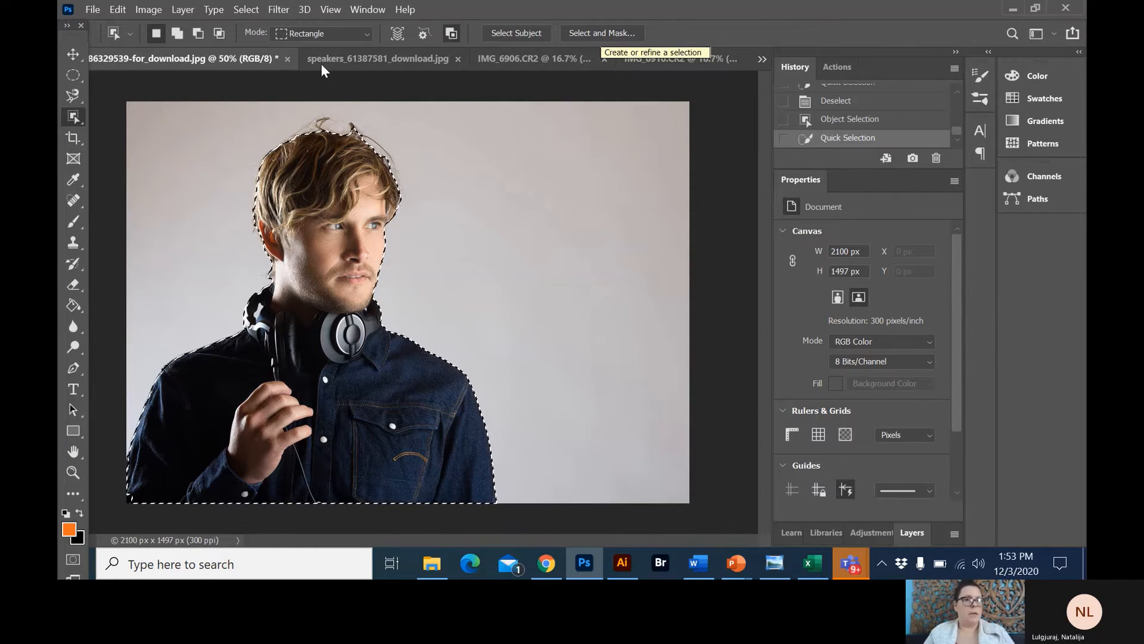
{"action": "right_click", "coordinate": [330, 242]}
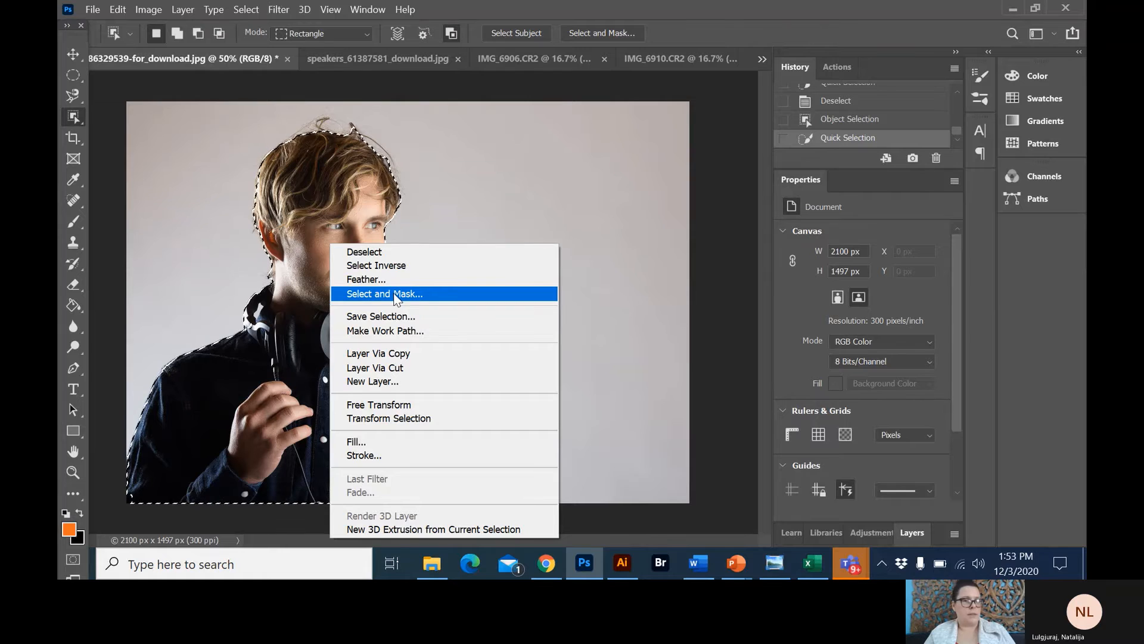
{"action": "left_click", "coordinate": [395, 294]}
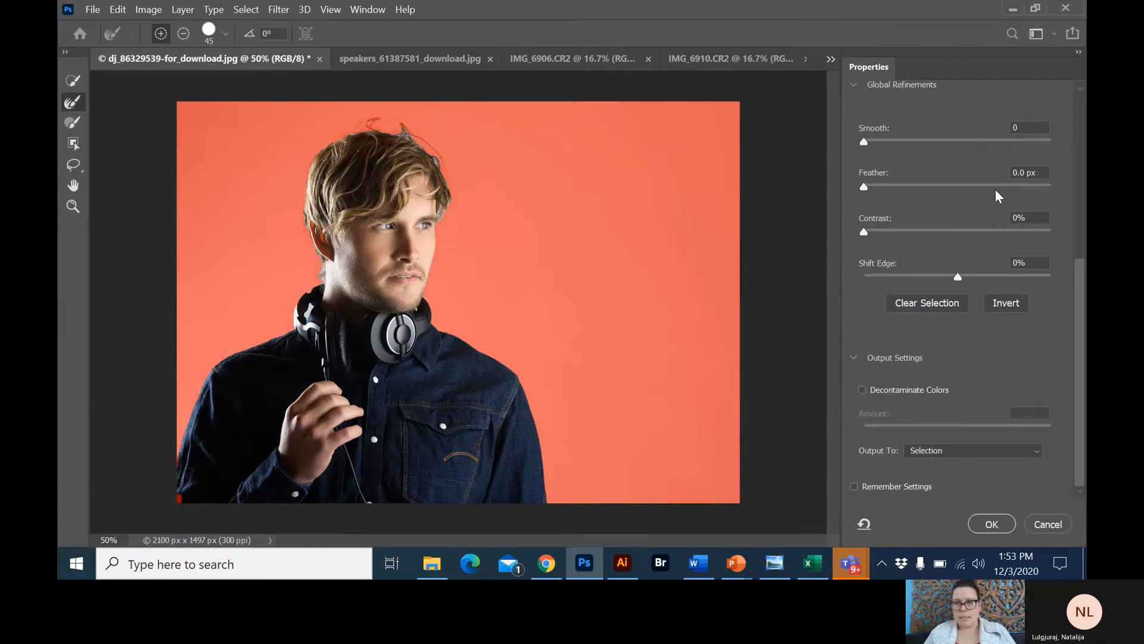
Set the Select and Mask view mode to On Layers.
{"action": "scroll", "coordinate": [996, 195], "scroll_direction": "up", "scroll_amount": 10}
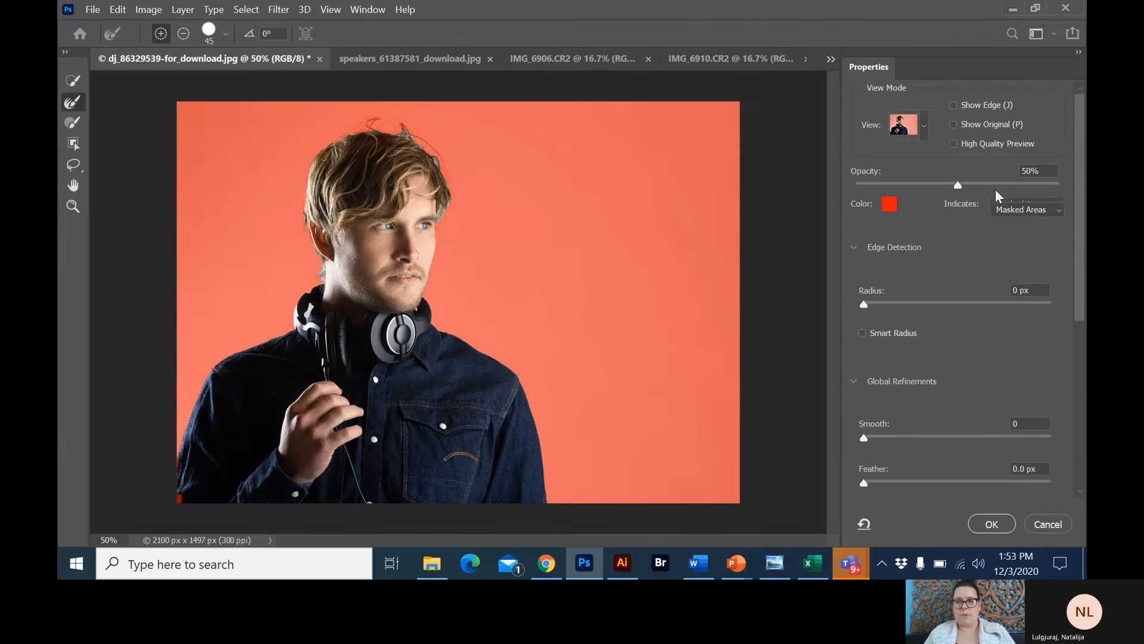
{"action": "scroll", "coordinate": [996, 195], "scroll_direction": "up", "scroll_amount": 1}
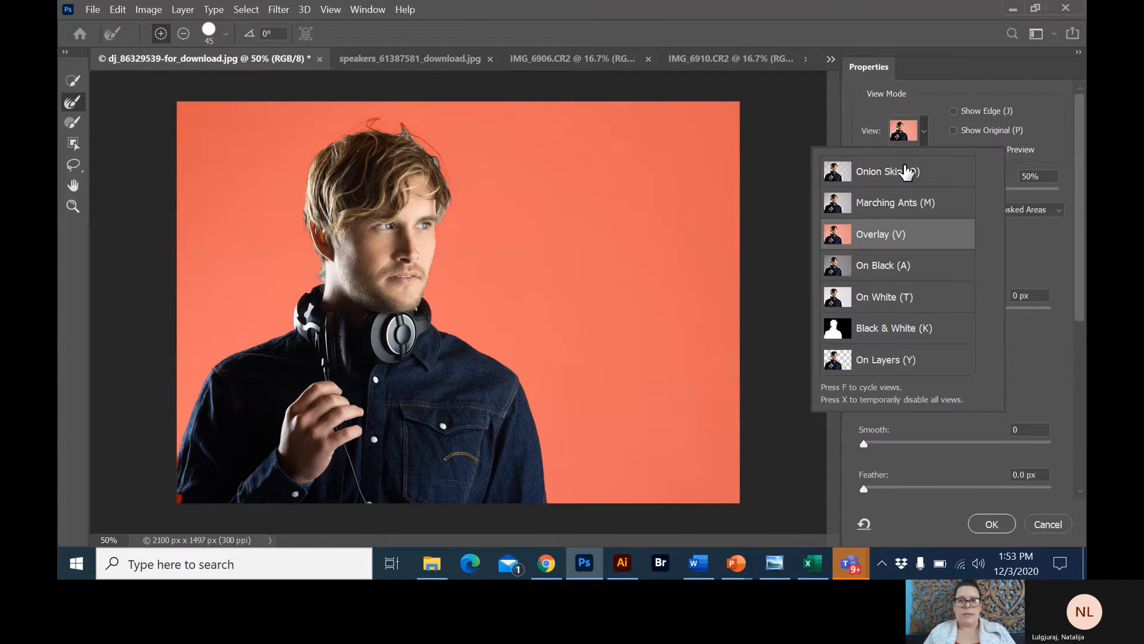
{"action": "left_click", "coordinate": [884, 360]}
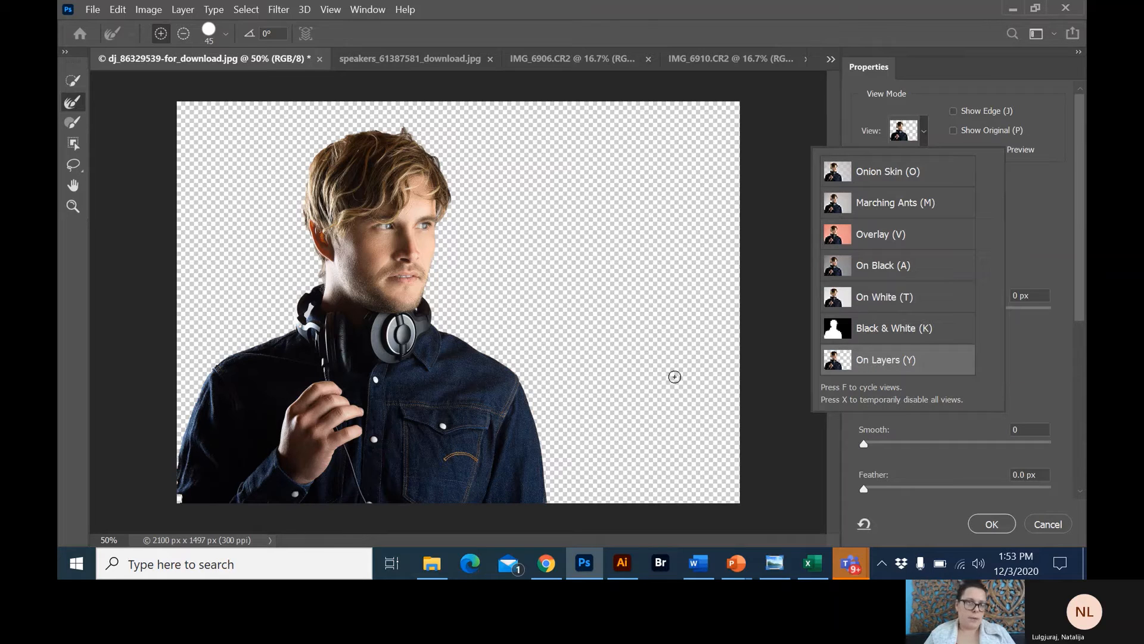
{"action": "left_click", "coordinate": [558, 82]}
Brush along the outer edges of the man's hair with the Refine Edge Brush at size 45, viewing the photo at 100%.
{"action": "key", "text": "ctrl+1"}
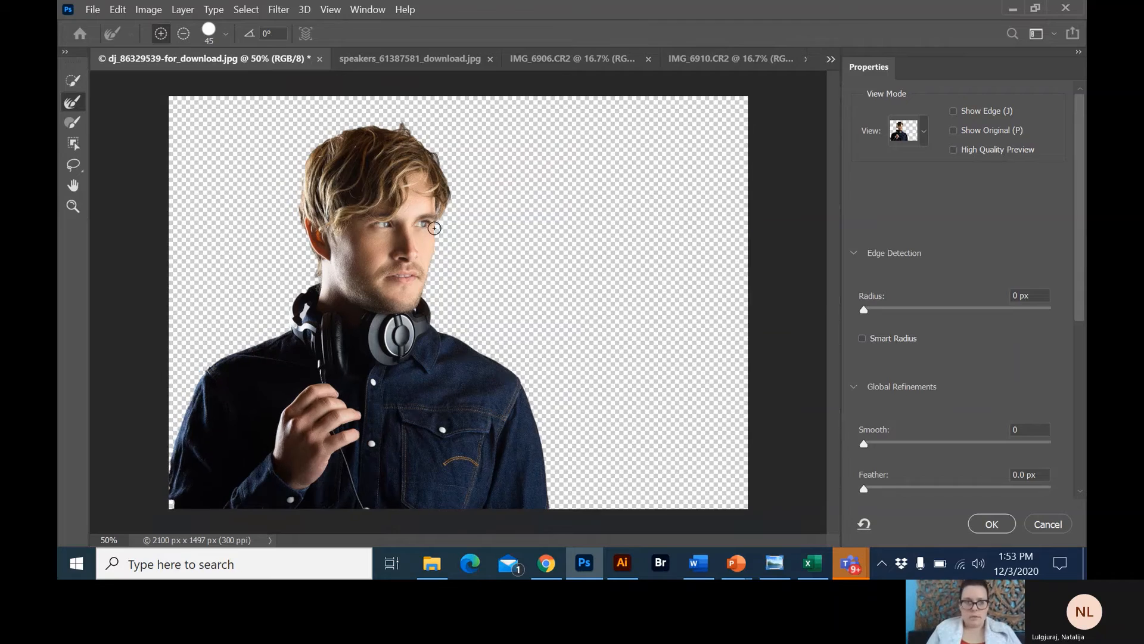
{"action": "scroll", "coordinate": [434, 228], "scroll_direction": "right", "scroll_amount": 1}
{"action": "scroll", "coordinate": [435, 228], "scroll_direction": "up", "scroll_amount": 4}
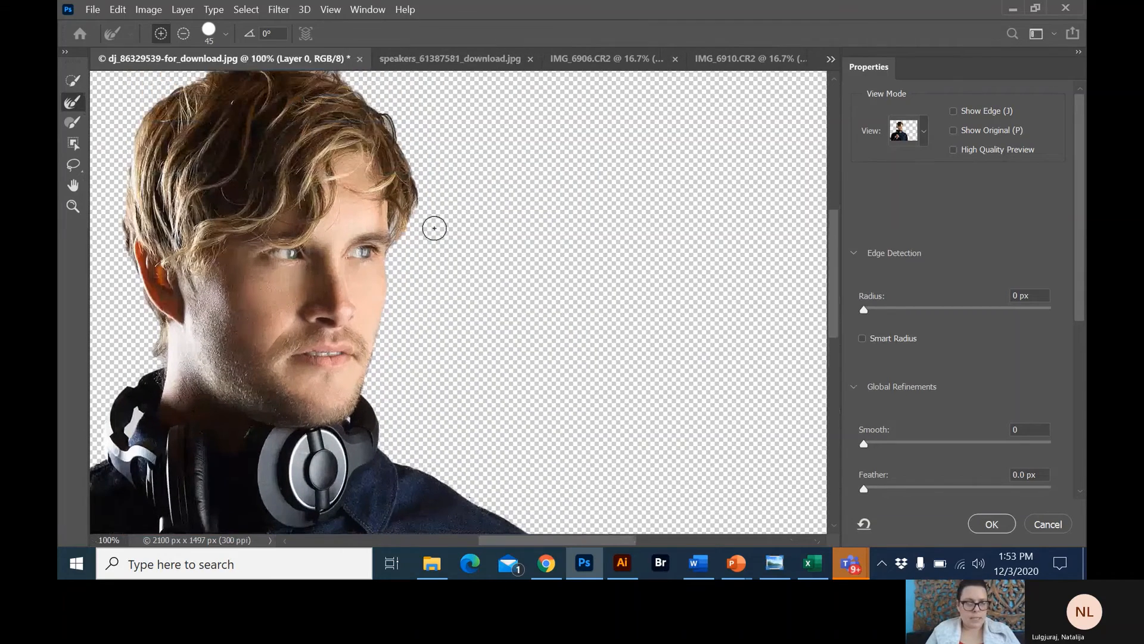
{"action": "scroll", "coordinate": [434, 228], "scroll_direction": "left", "scroll_amount": 5}
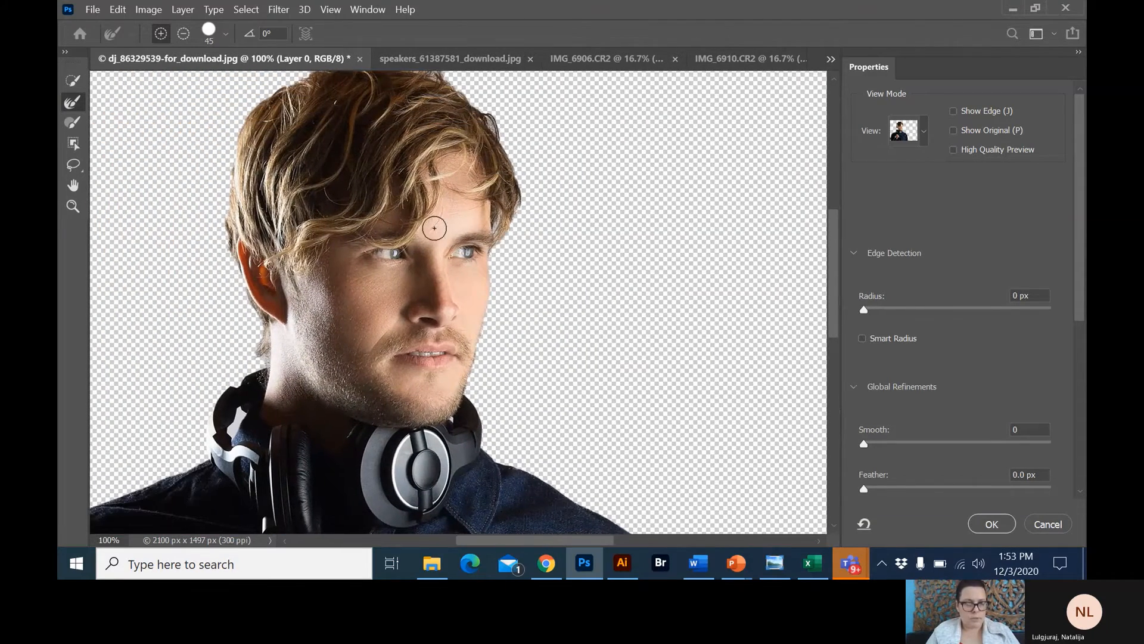
{"action": "scroll", "coordinate": [434, 229], "scroll_direction": "up", "scroll_amount": 2}
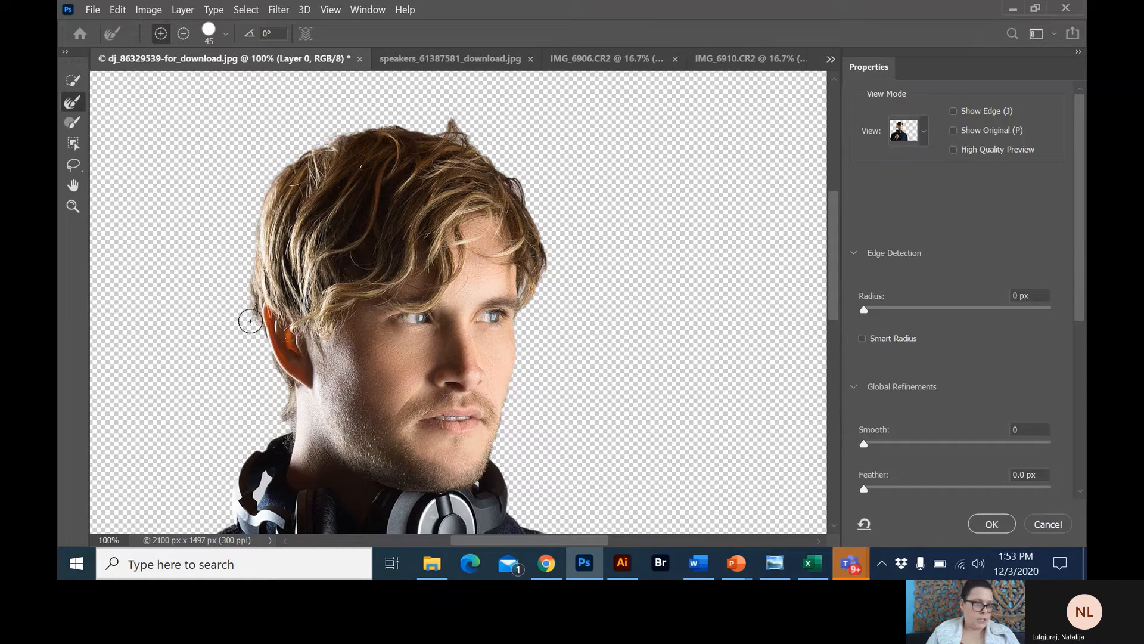
{"action": "scroll", "coordinate": [250, 321], "scroll_direction": "down", "scroll_amount": 1}
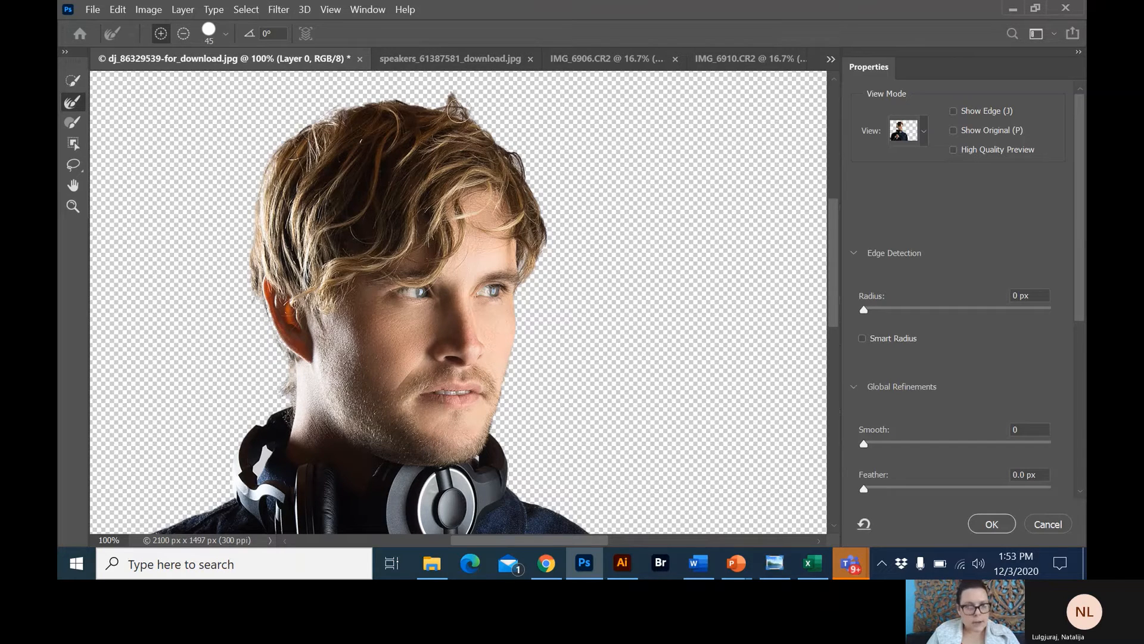
{"action": "left_click_drag", "start_coordinate": [460, 103], "coordinate": [481, 114]}
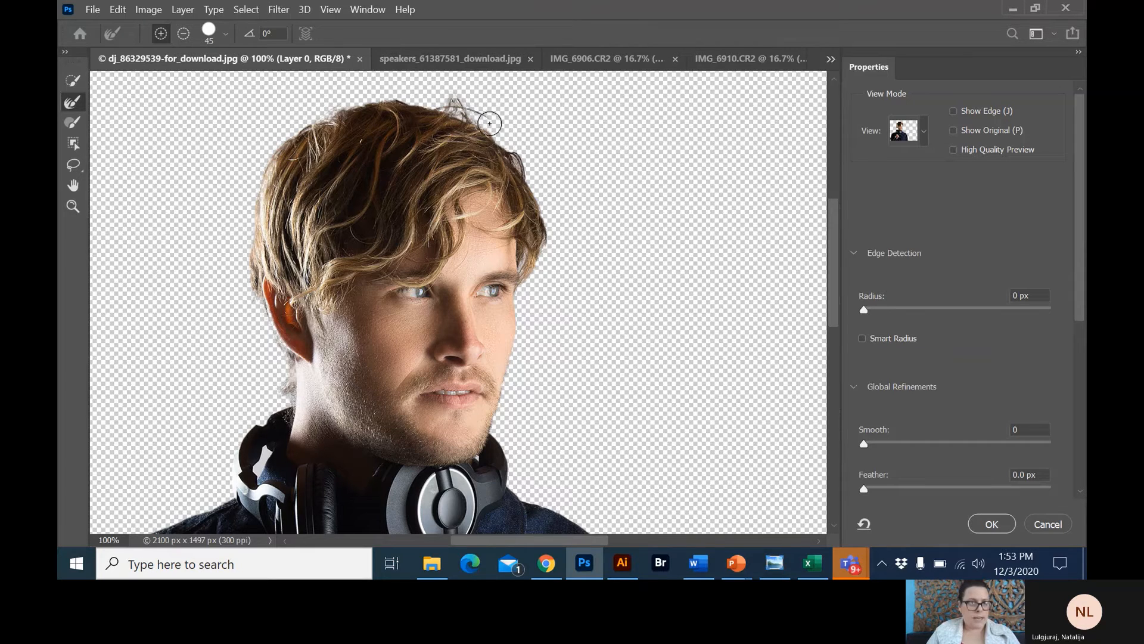
{"action": "left_click_drag", "start_coordinate": [538, 194], "coordinate": [546, 226]}
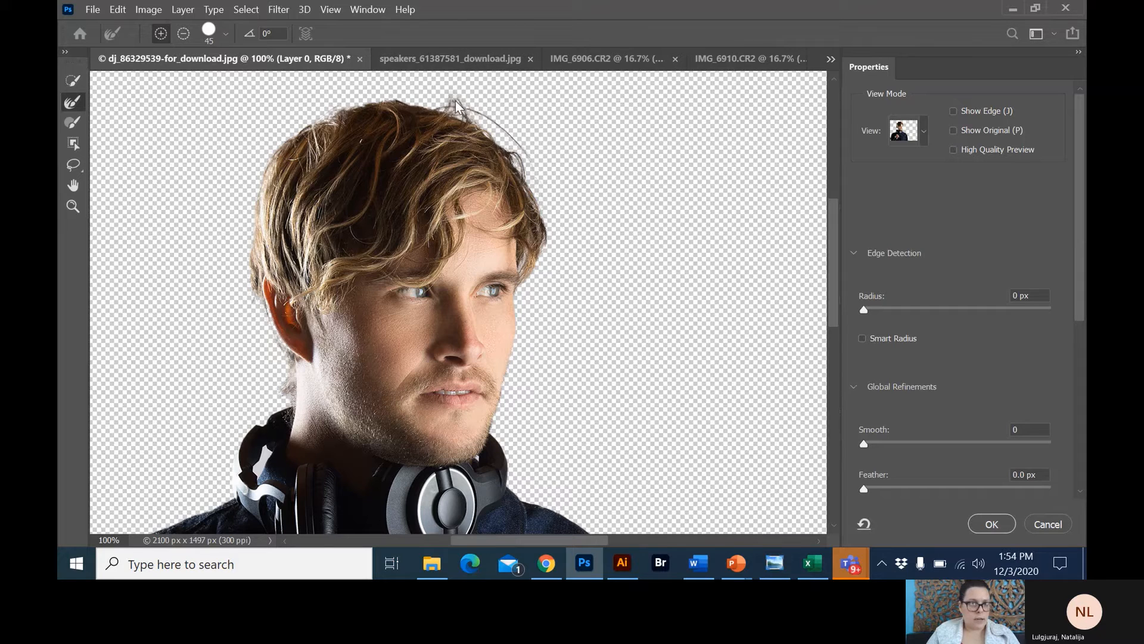
{"action": "left_click_drag", "start_coordinate": [455, 101], "coordinate": [317, 111]}
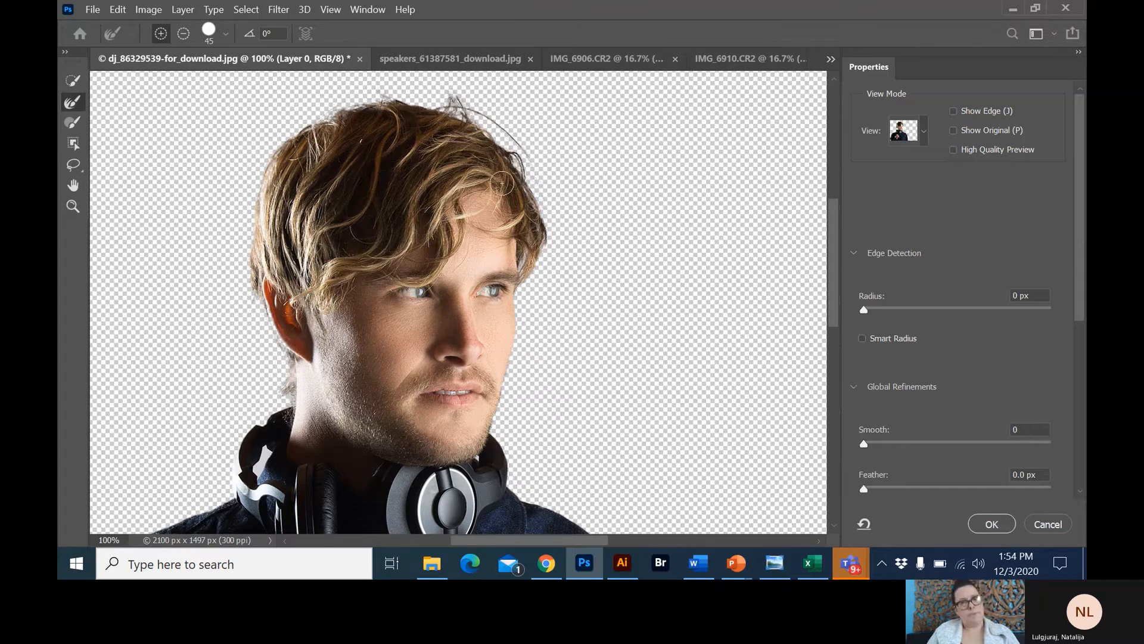
{"action": "left_click_drag", "start_coordinate": [532, 225], "coordinate": [534, 260]}
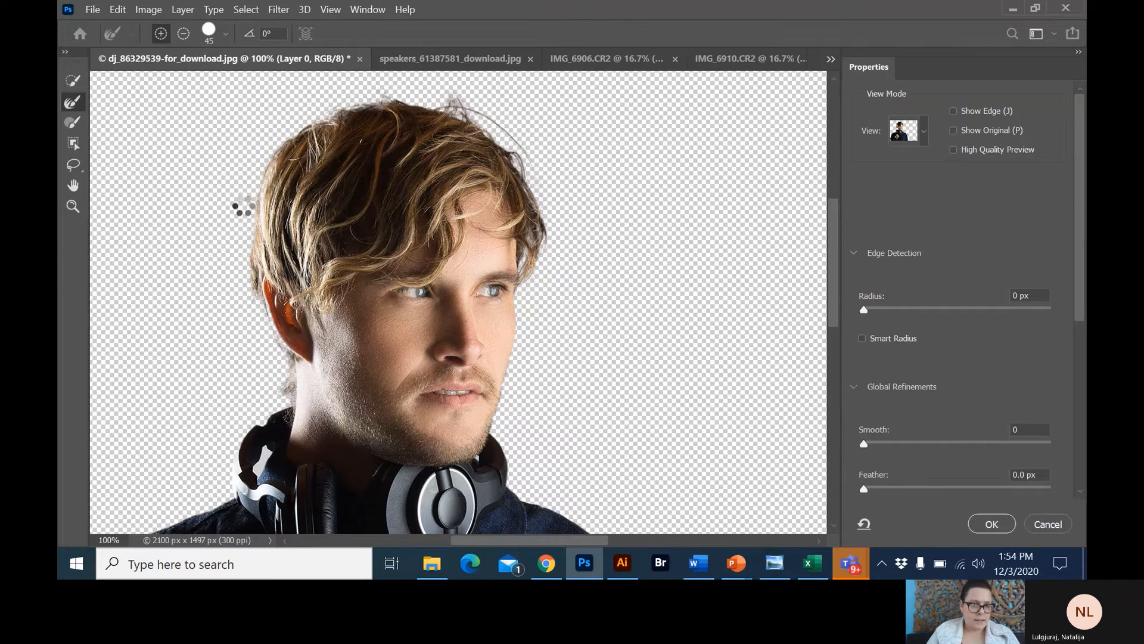
Reduce the Refine Edge Brush to size 40 and brush over the missing sleeve area in the photo's lower-left corner.
{"action": "scroll", "coordinate": [285, 363], "scroll_direction": "down", "scroll_amount": 3}
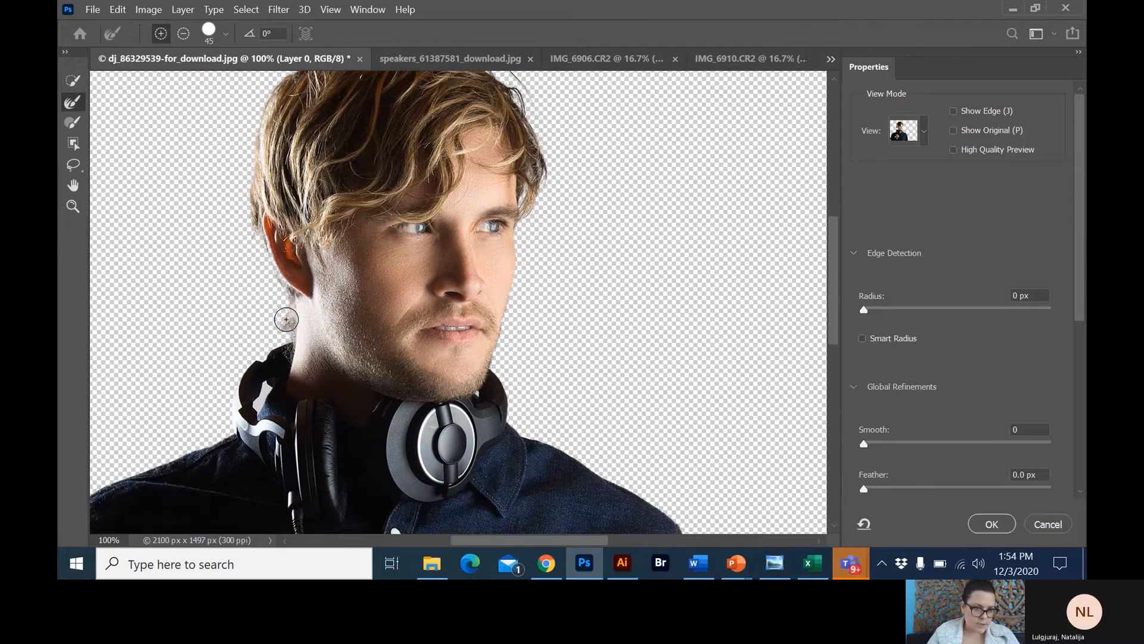
{"action": "key", "text": "bracketleft"}
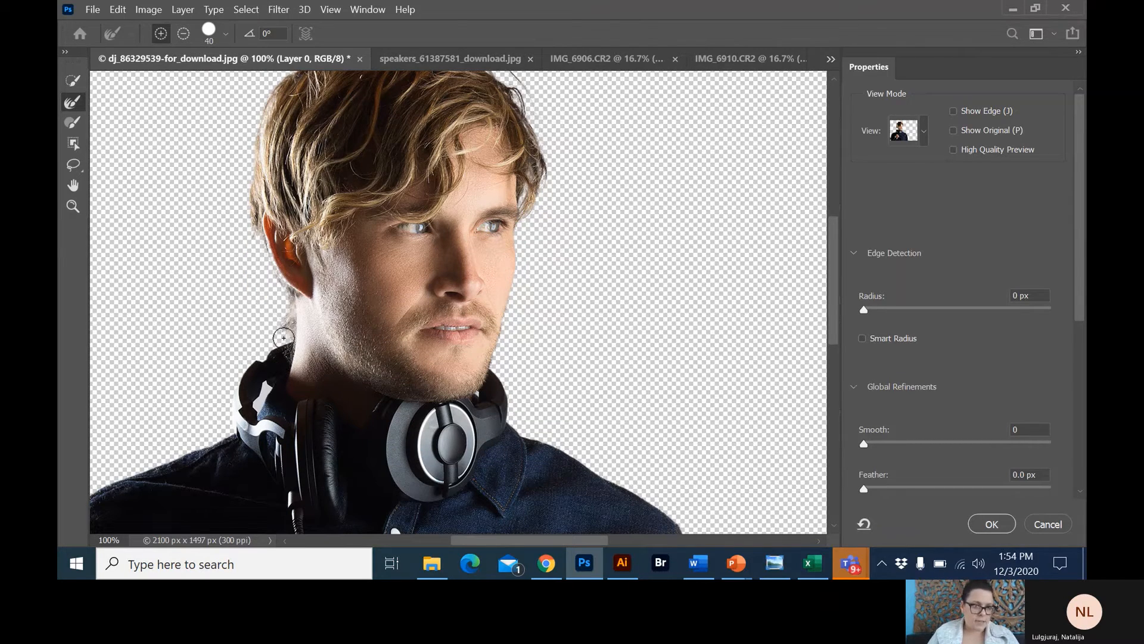
{"action": "scroll", "coordinate": [281, 300], "scroll_direction": "down", "scroll_amount": 12}
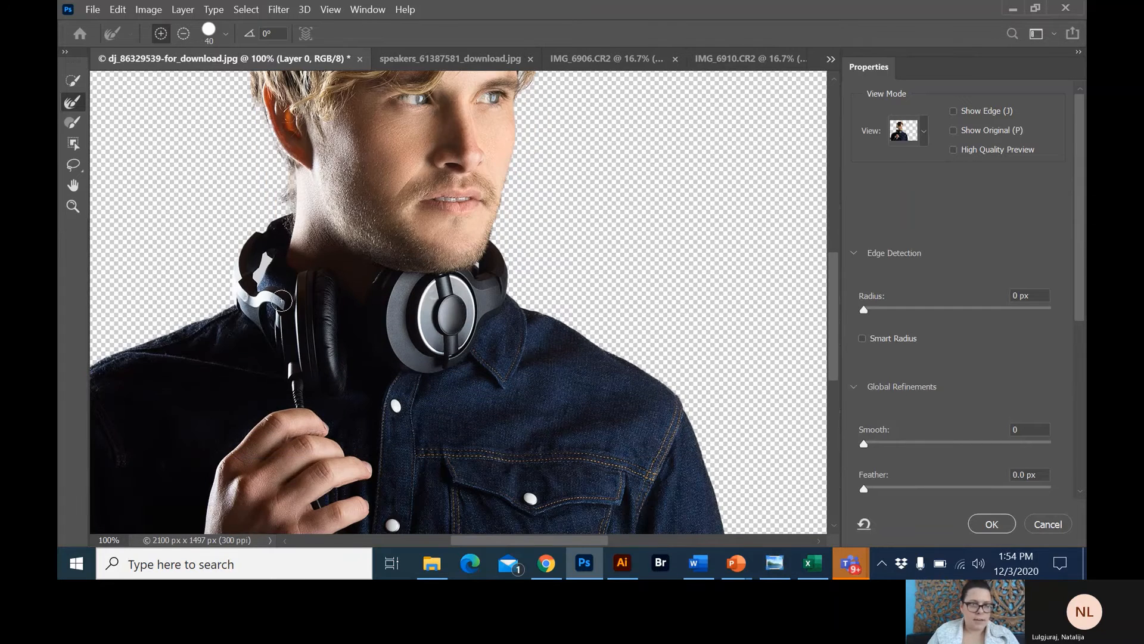
{"action": "scroll", "coordinate": [334, 331], "scroll_direction": "left", "scroll_amount": 6}
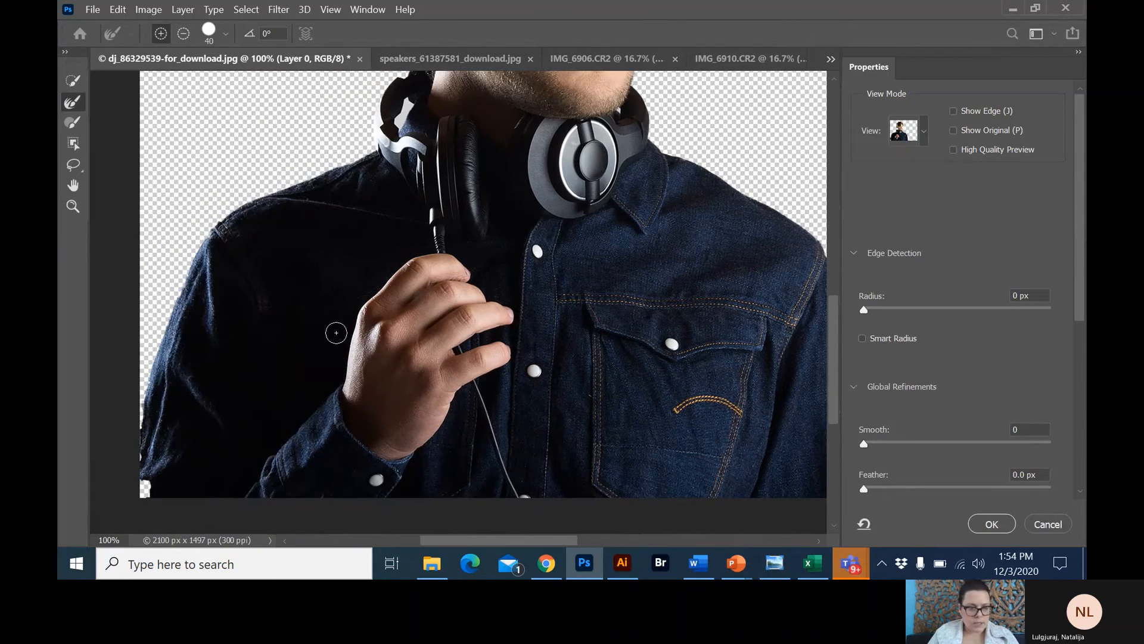
{"action": "left_click", "coordinate": [152, 492]}
{"action": "left_click_drag", "start_coordinate": [139, 460], "coordinate": [143, 418]}
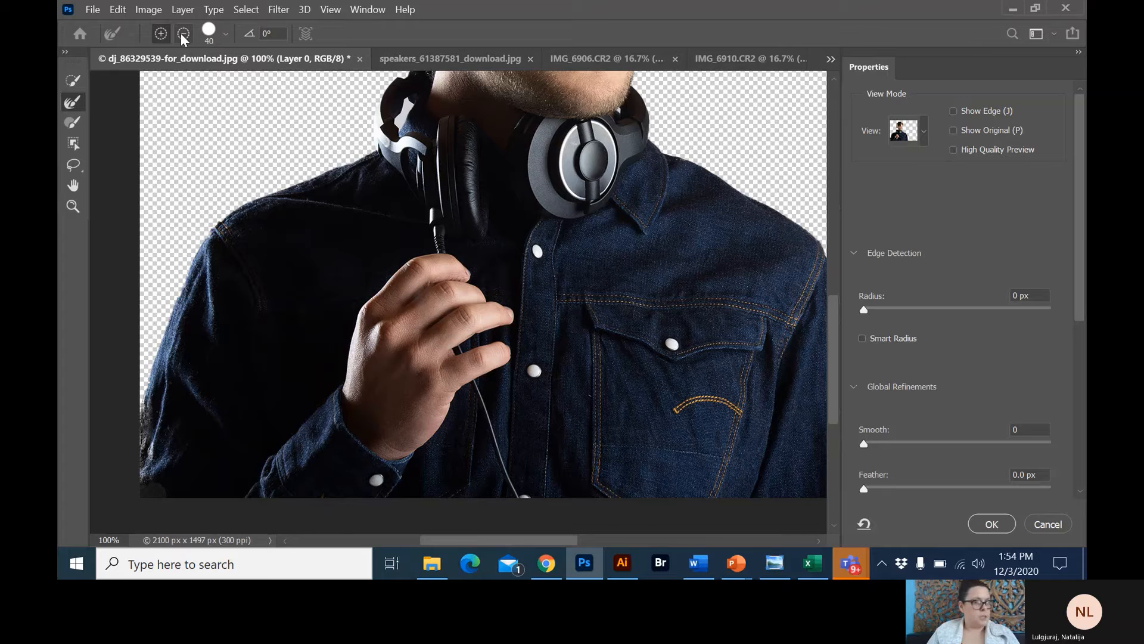
Brush over the background gap inside the headphone band at the man's neck with the Refine Edge Brush.
{"action": "scroll", "coordinate": [377, 184], "scroll_direction": "up", "scroll_amount": 2}
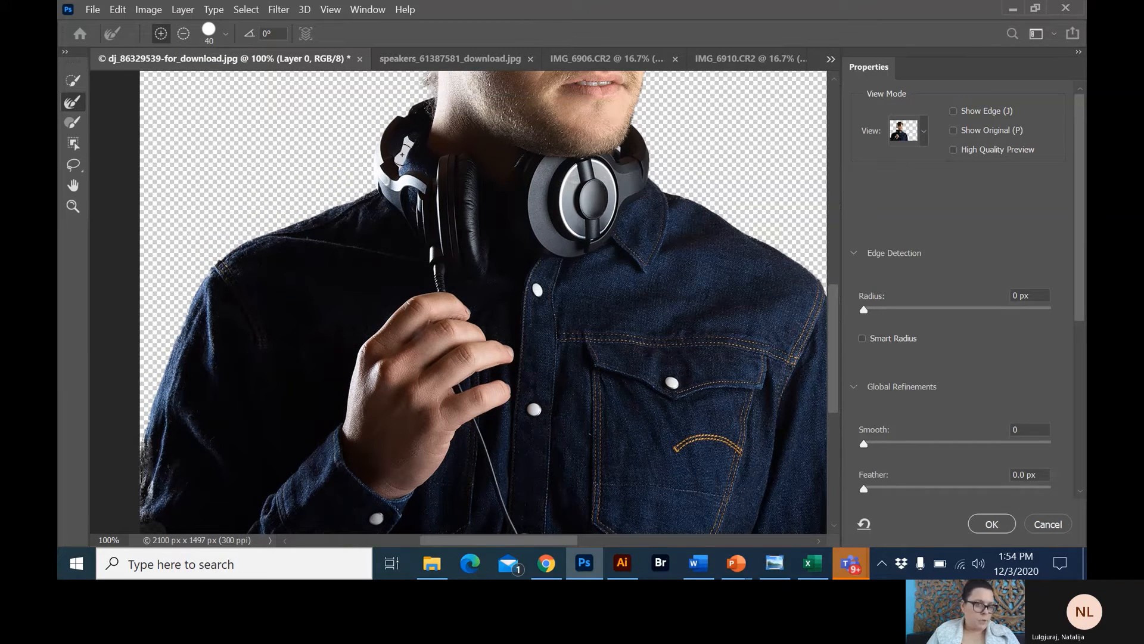
{"action": "left_click_drag", "start_coordinate": [405, 144], "coordinate": [398, 159]}
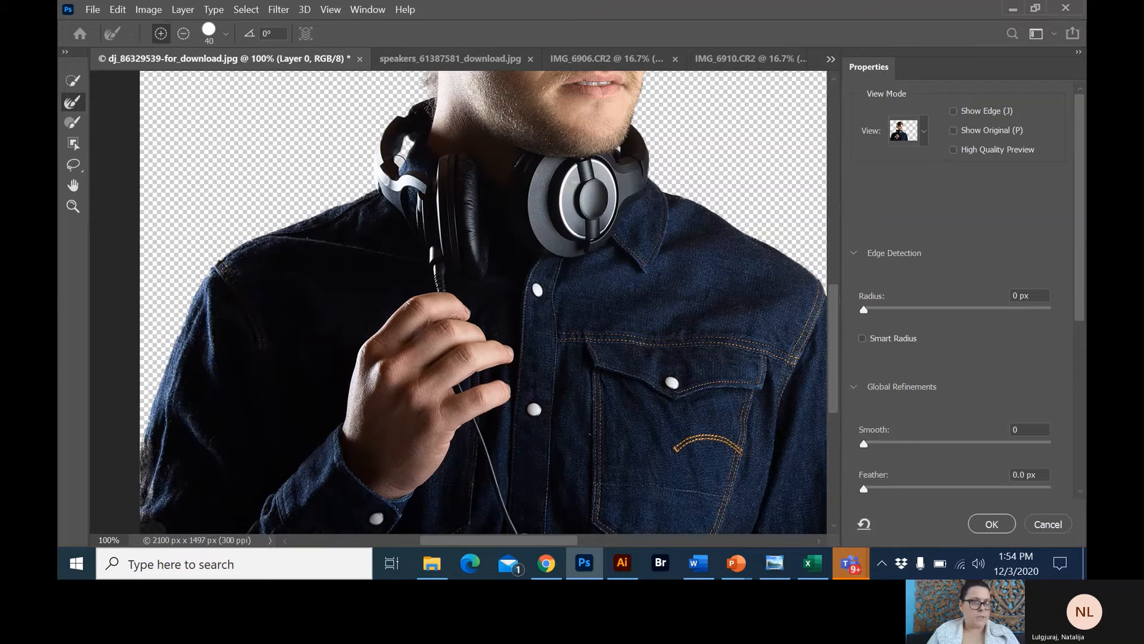
{"action": "scroll", "coordinate": [477, 162], "scroll_direction": "up", "scroll_amount": 3}
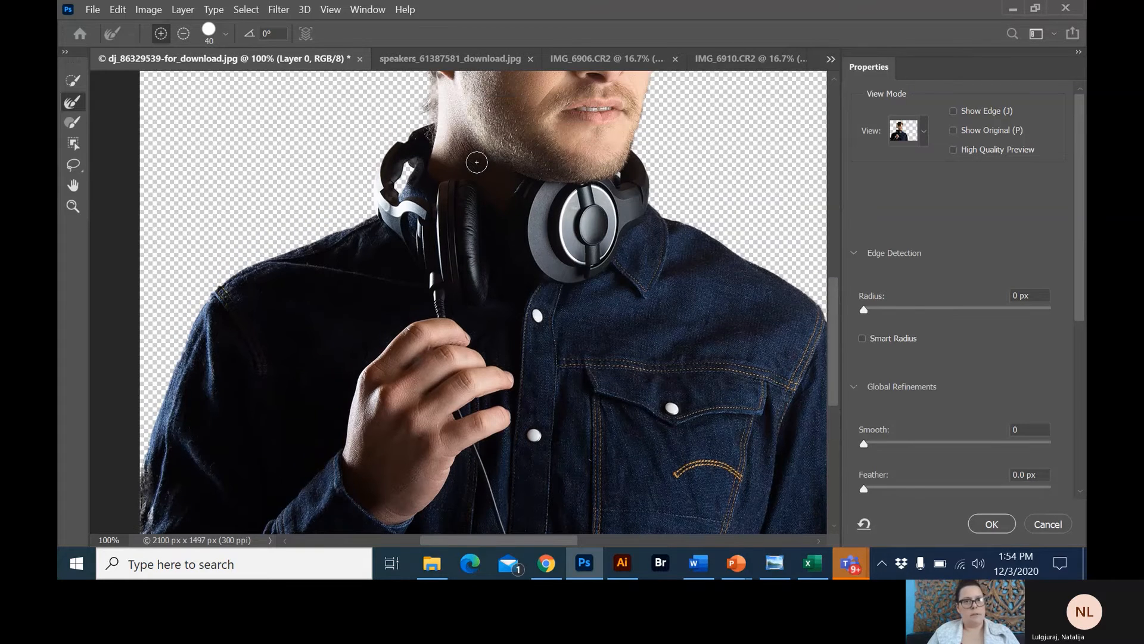
Switch the view mode to Overlay to check the hair edges around the man's head.
{"action": "scroll", "coordinate": [477, 162], "scroll_direction": "up", "scroll_amount": 10}
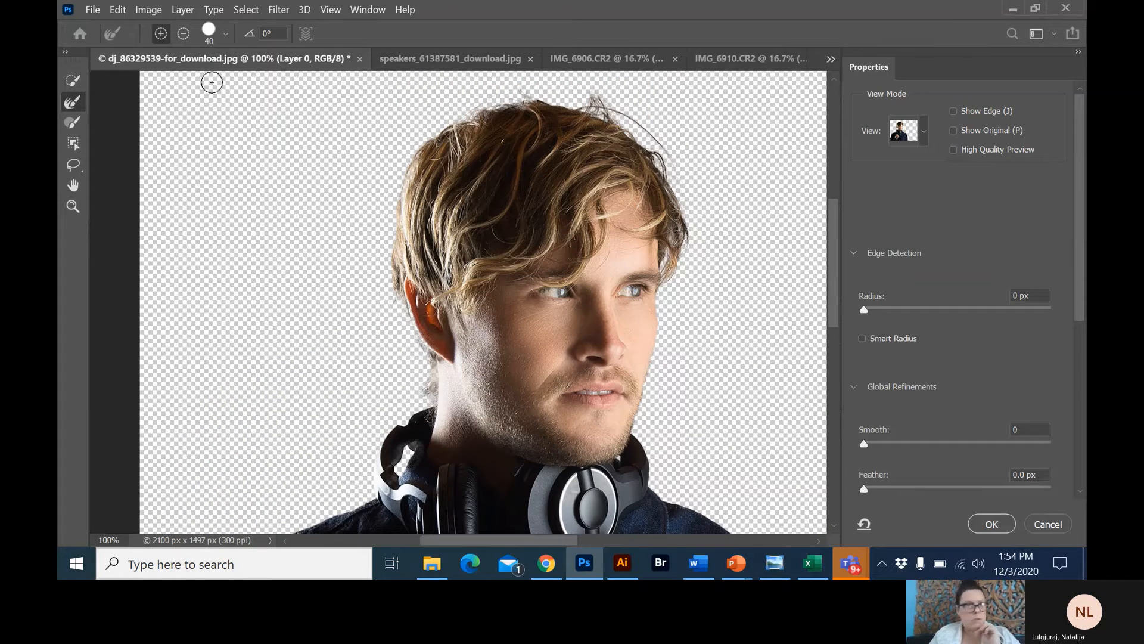
{"action": "left_click", "coordinate": [924, 128]}
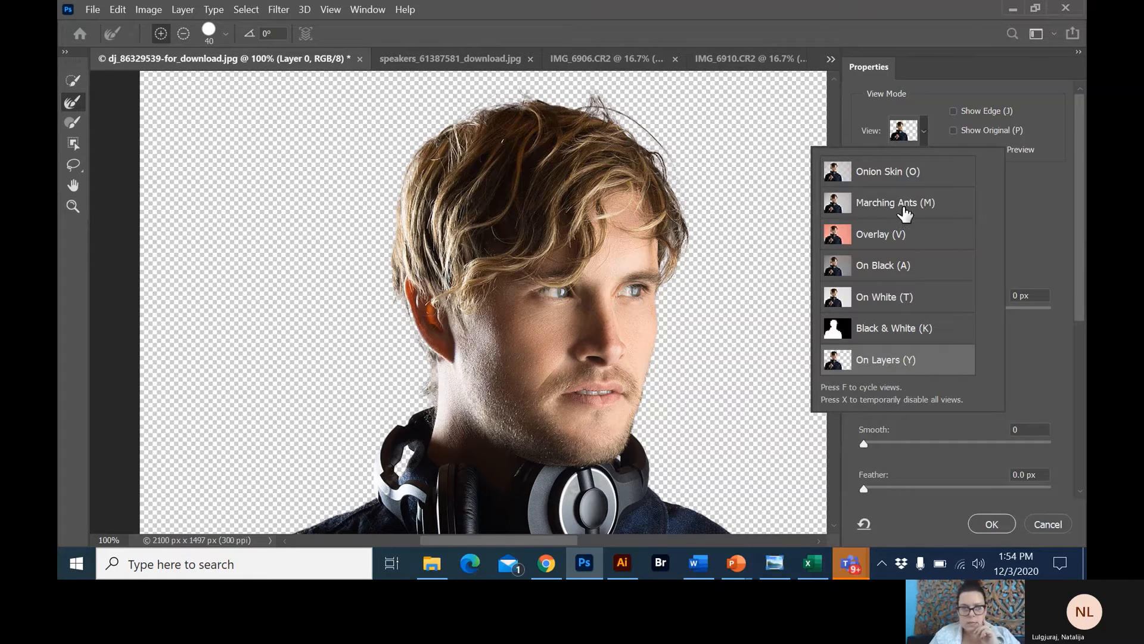
{"action": "left_click", "coordinate": [896, 236]}
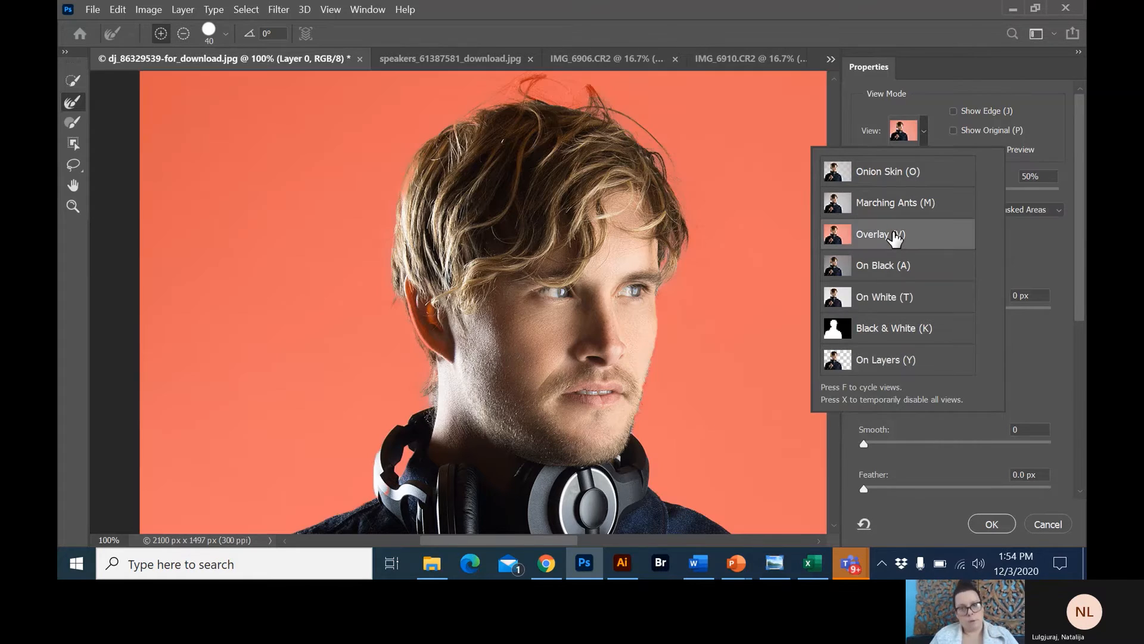
{"action": "scroll", "coordinate": [530, 107], "scroll_direction": "up", "scroll_amount": 1}
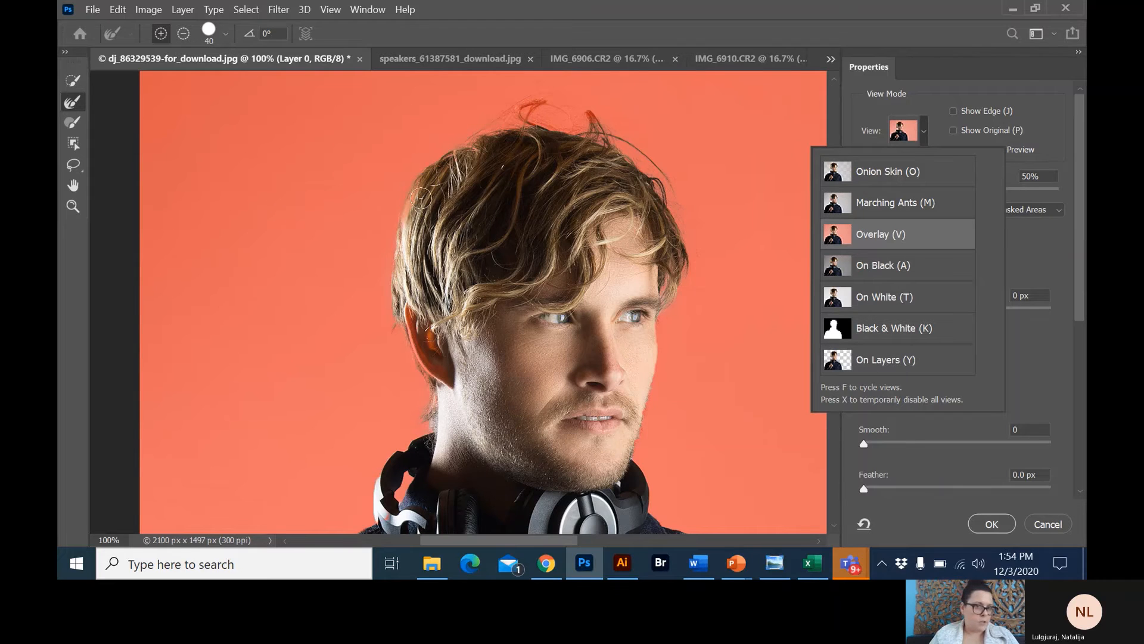
Add the hair edge at the back of the head with the Quick Selection tool, then the ear's outer edge at brush size 35.
{"action": "left_click", "coordinate": [73, 80]}
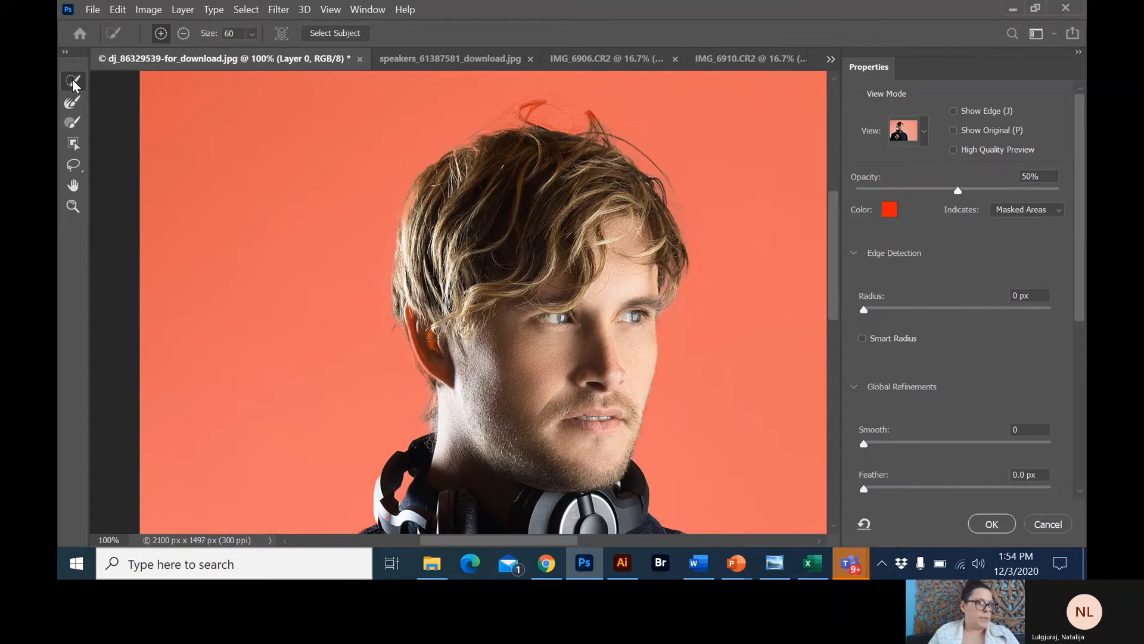
{"action": "left_click", "coordinate": [420, 202]}
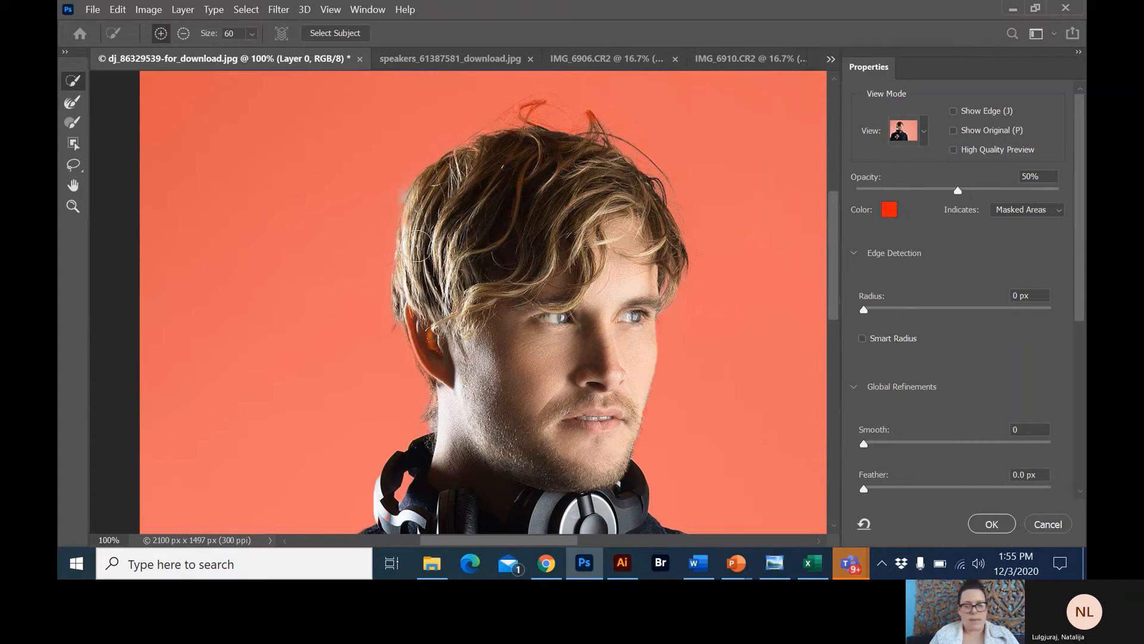
{"action": "key", "text": "["}
{"action": "key", "text": "["}
{"action": "key", "text": "["}
{"action": "key", "text": "["}
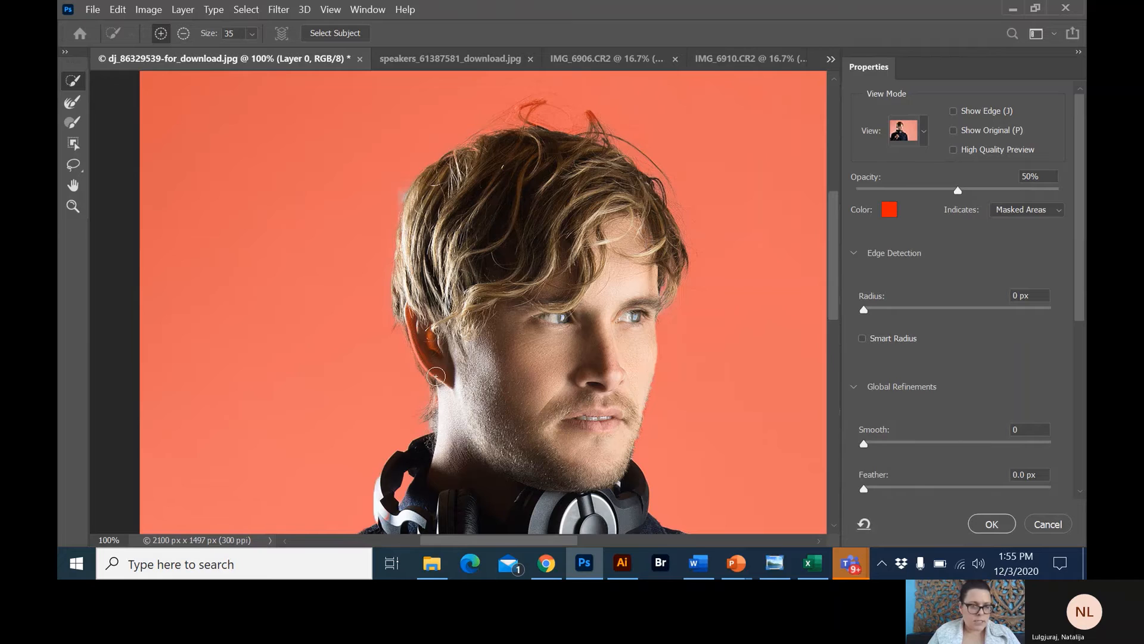
{"action": "left_click_drag", "start_coordinate": [417, 343], "coordinate": [440, 378]}
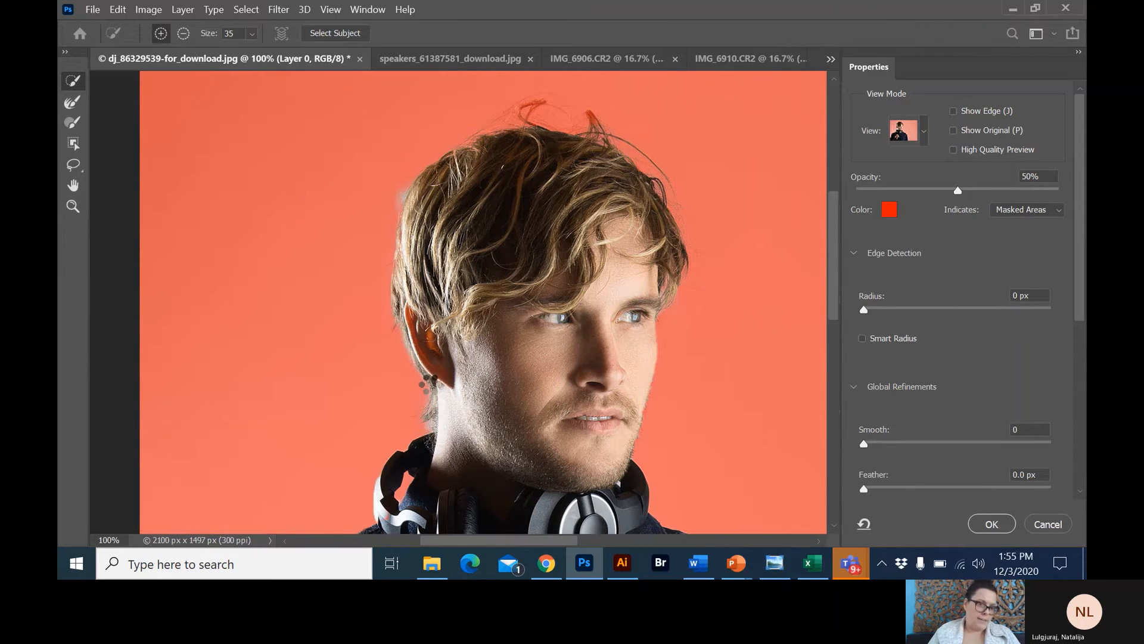
Restore the stray hair strands above the man's head with the Refine Edge Brush in subtract mode at size 15, then return to add mode.
{"action": "left_click", "coordinate": [73, 102]}
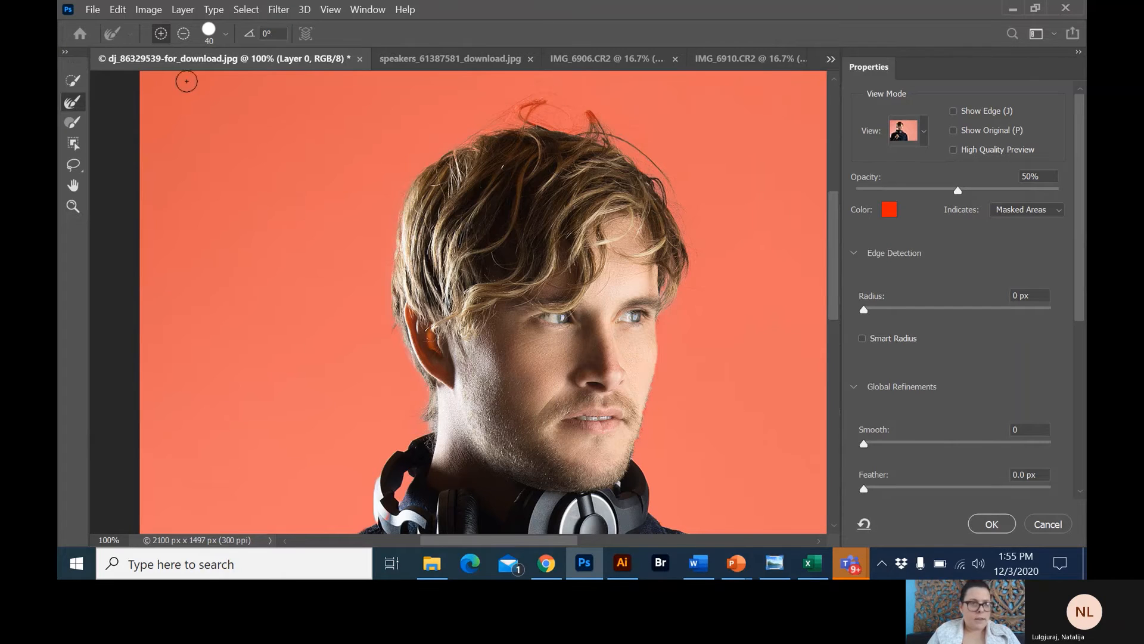
{"action": "left_click", "coordinate": [183, 33]}
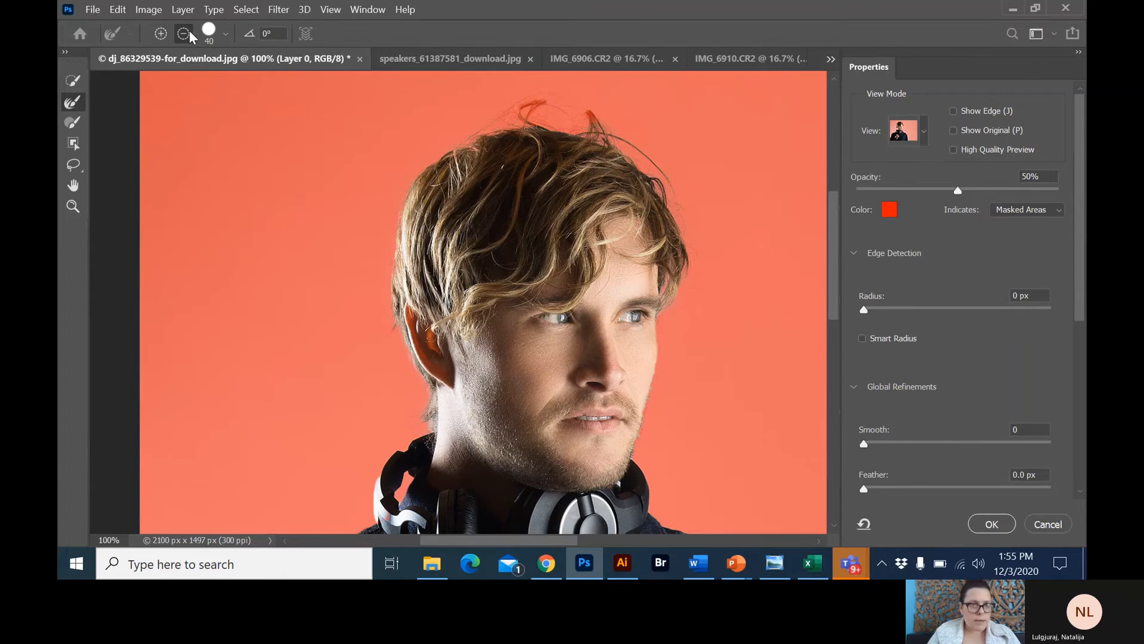
{"action": "key", "text": "bracketleft"}
{"action": "key", "text": "bracketleft"}
{"action": "key", "text": "bracketleft"}
{"action": "key", "text": "bracketleft"}
{"action": "key", "text": "bracketleft"}
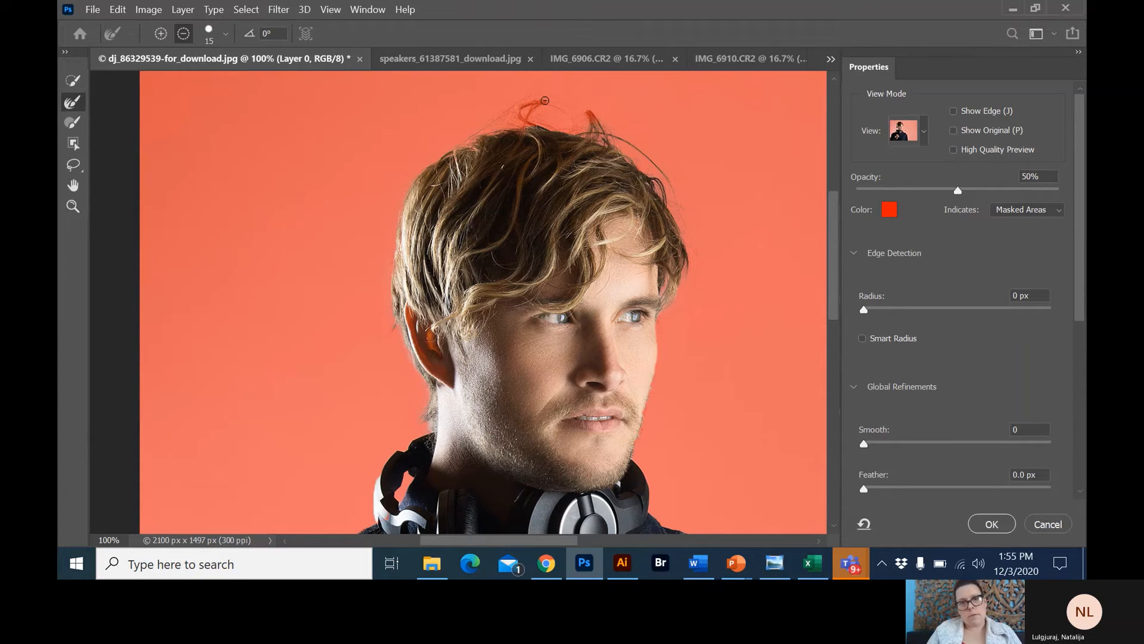
{"action": "left_click", "coordinate": [160, 34]}
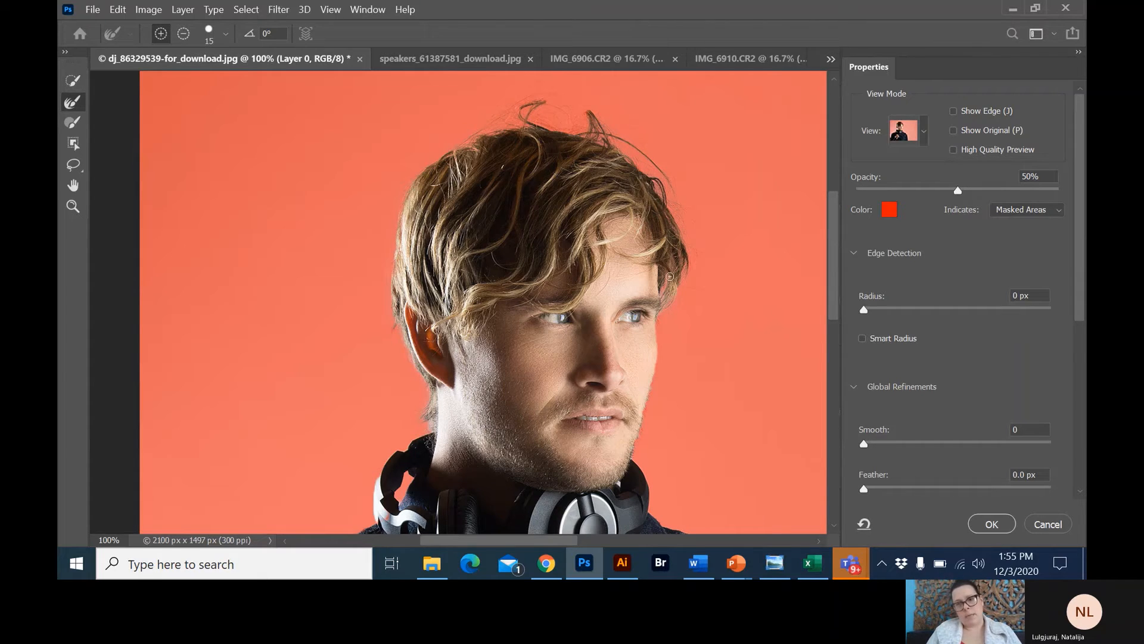
Switch the view mode to On Layers and inspect the cutout's edges around the neck, headphones and shirt.
{"action": "left_click", "coordinate": [921, 134]}
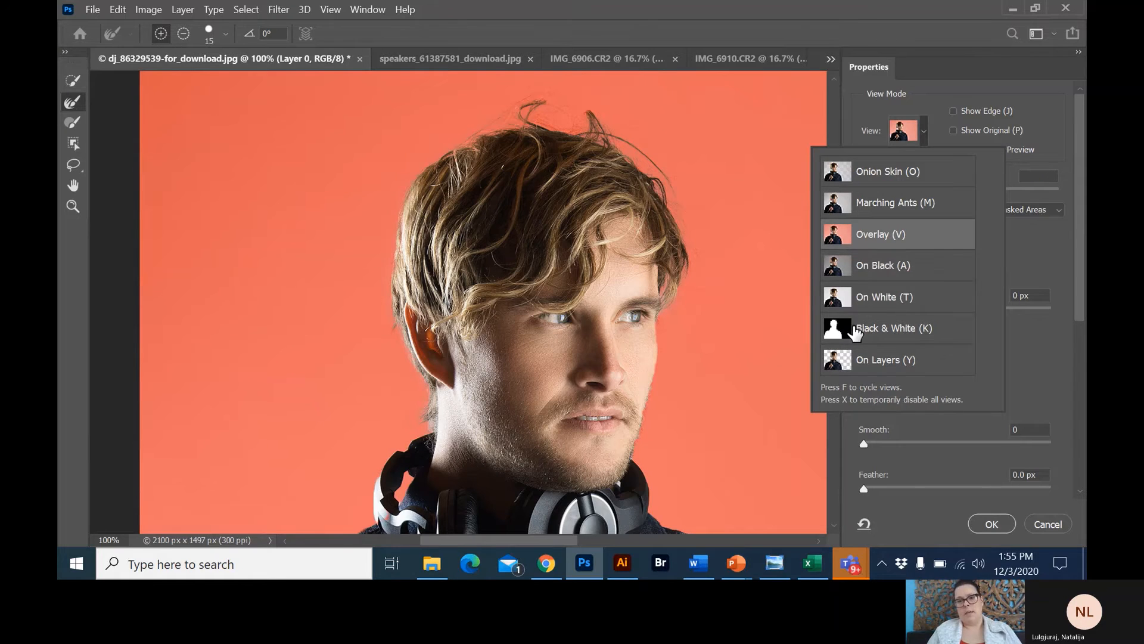
{"action": "scroll", "coordinate": [640, 321], "scroll_direction": "down", "scroll_amount": 3}
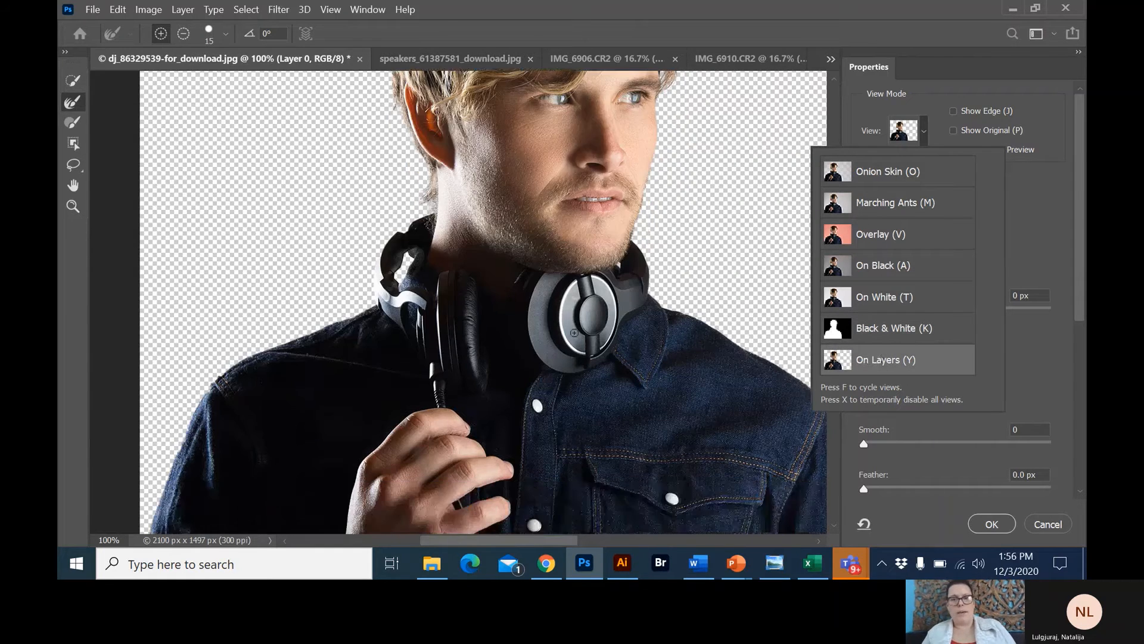
{"action": "scroll", "coordinate": [574, 332], "scroll_direction": "down", "scroll_amount": 3}
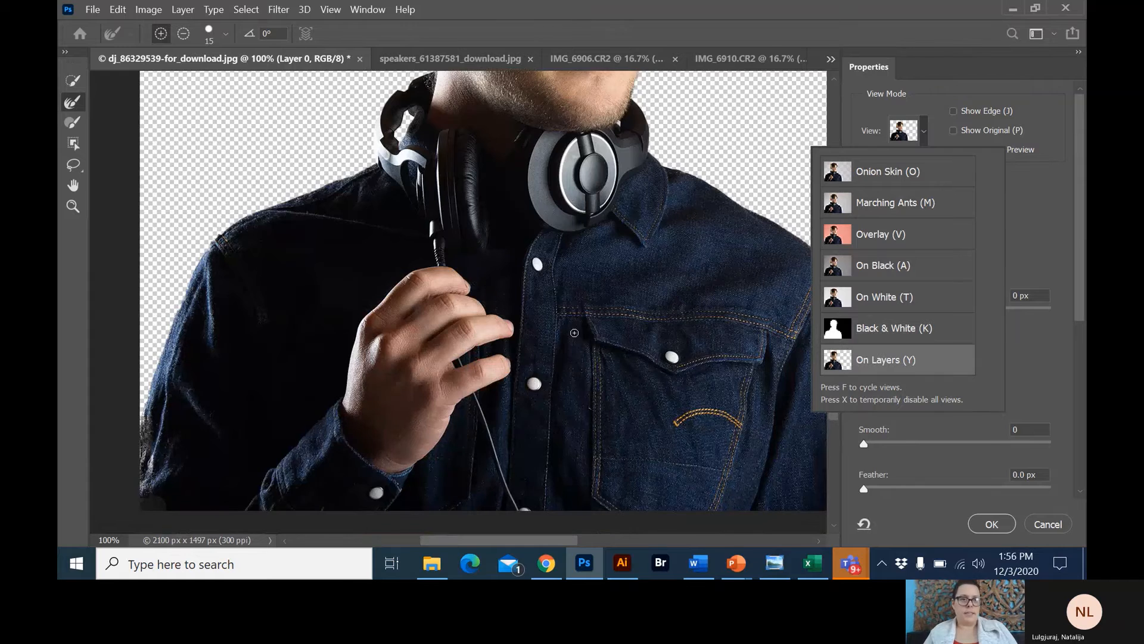
{"action": "scroll", "coordinate": [574, 333], "scroll_direction": "up", "scroll_amount": 3}
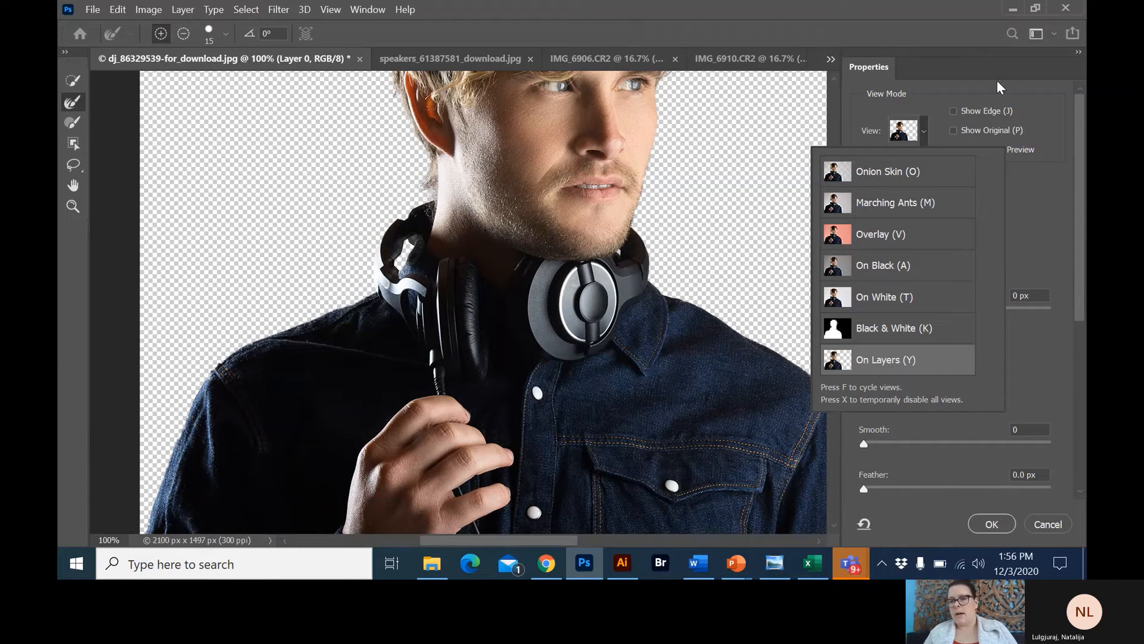
{"action": "left_click", "coordinate": [935, 91]}
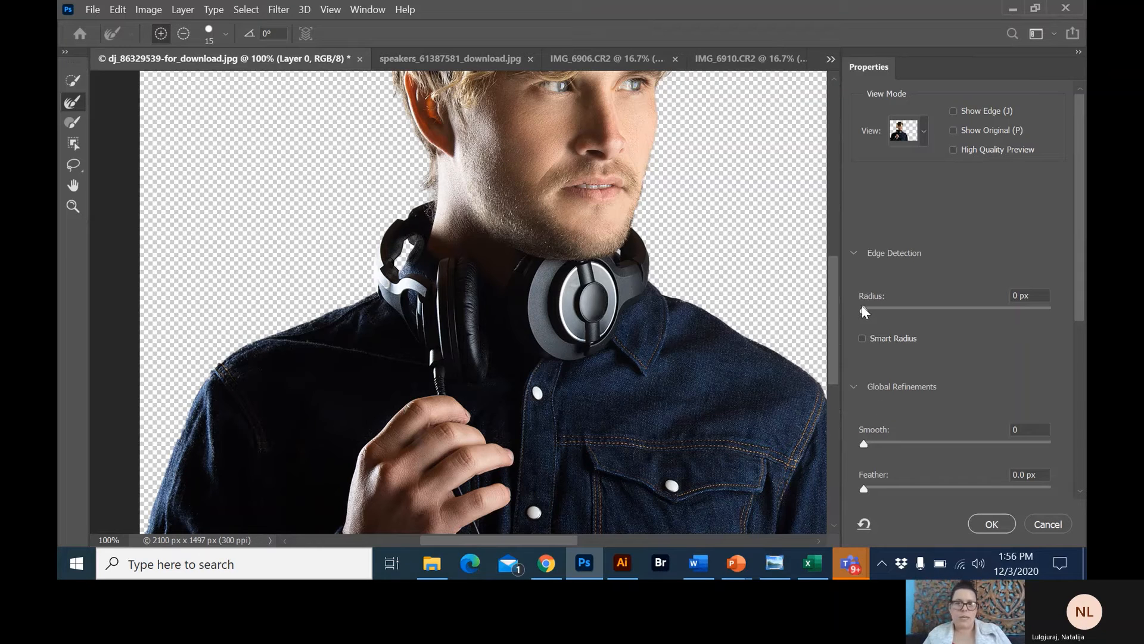
Set the edge detection radius to 2 px and the feather to 0.2 px, and apply the refined selection.
{"action": "left_click_drag", "start_coordinate": [865, 306], "coordinate": [883, 305]}
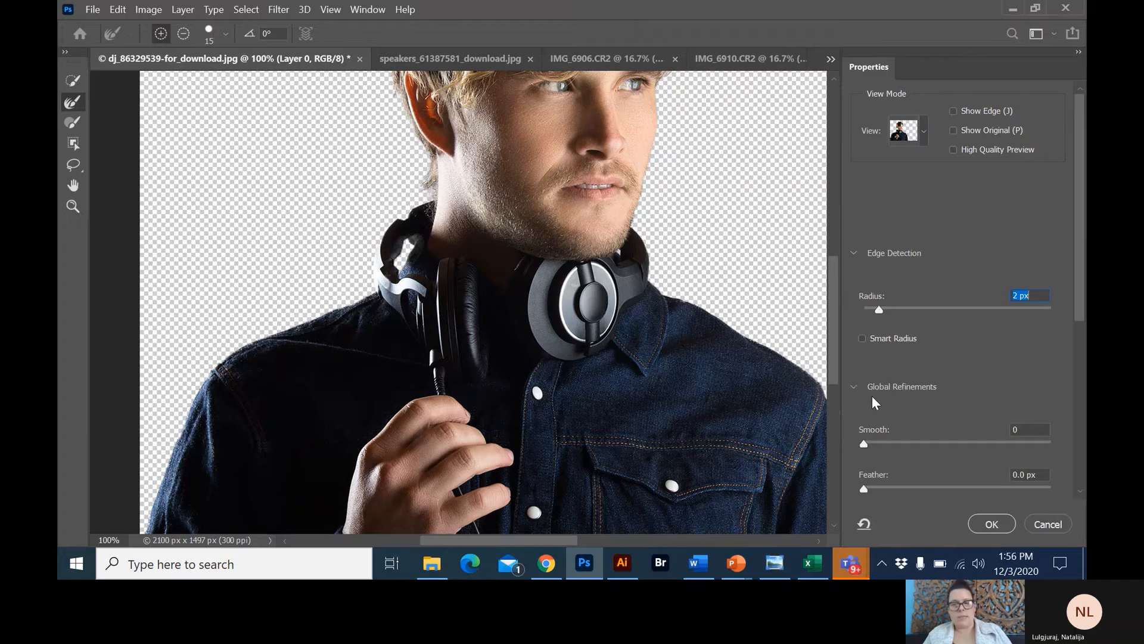
{"action": "scroll", "coordinate": [872, 396], "scroll_direction": "down", "scroll_amount": 1}
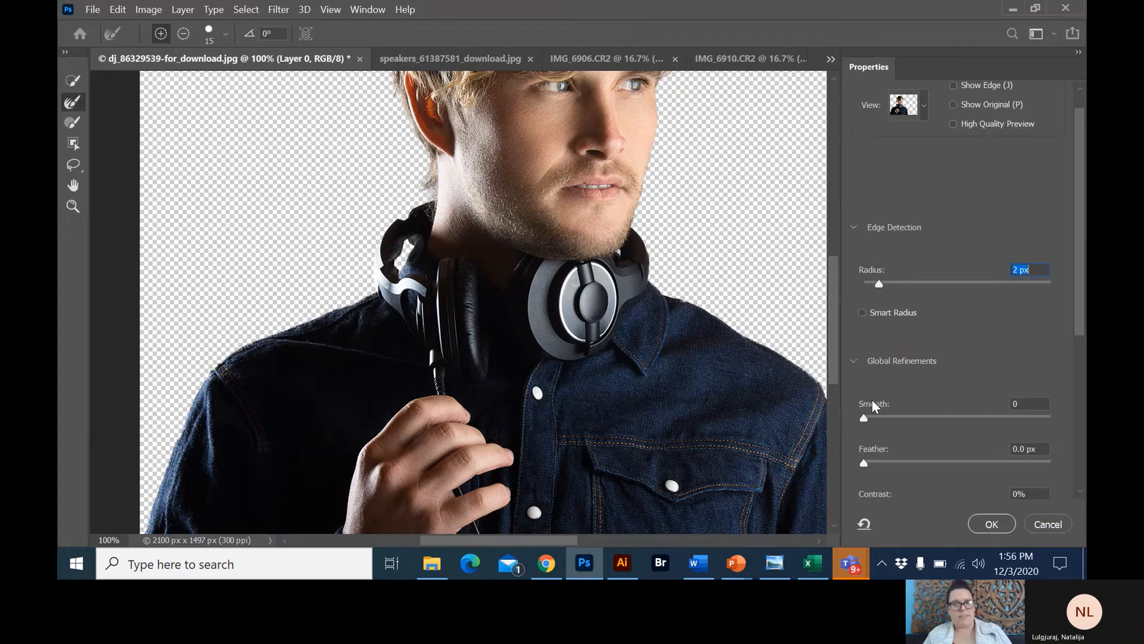
{"action": "left_click", "coordinate": [868, 463]}
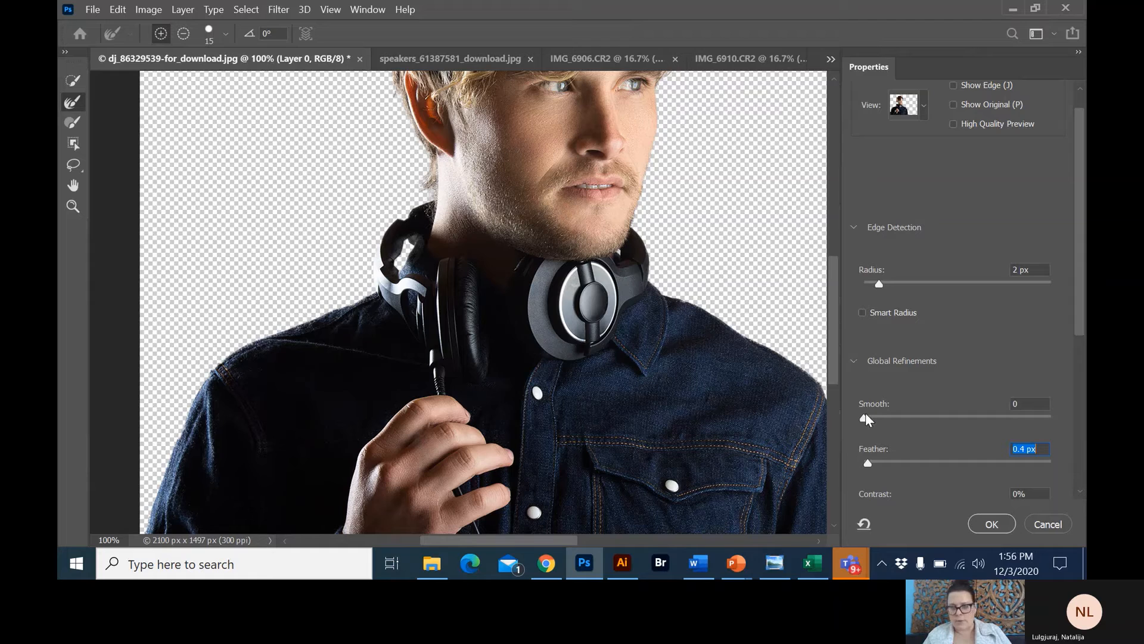
{"action": "left_click", "coordinate": [864, 461]}
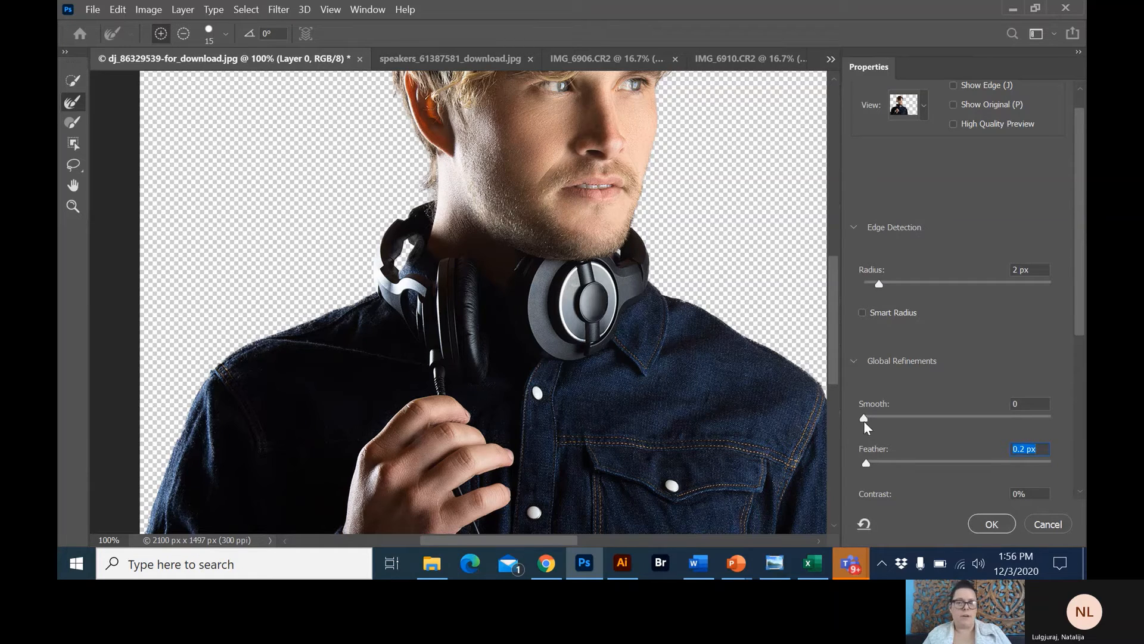
{"action": "scroll", "coordinate": [864, 421], "scroll_direction": "down", "scroll_amount": 4}
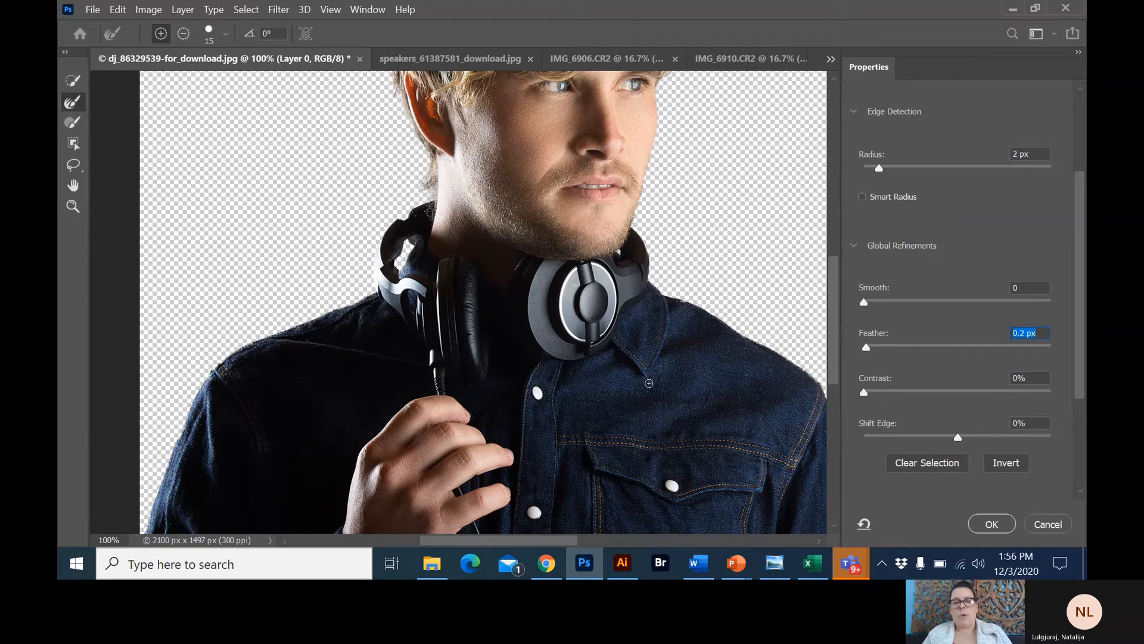
{"action": "left_click", "coordinate": [979, 530]}
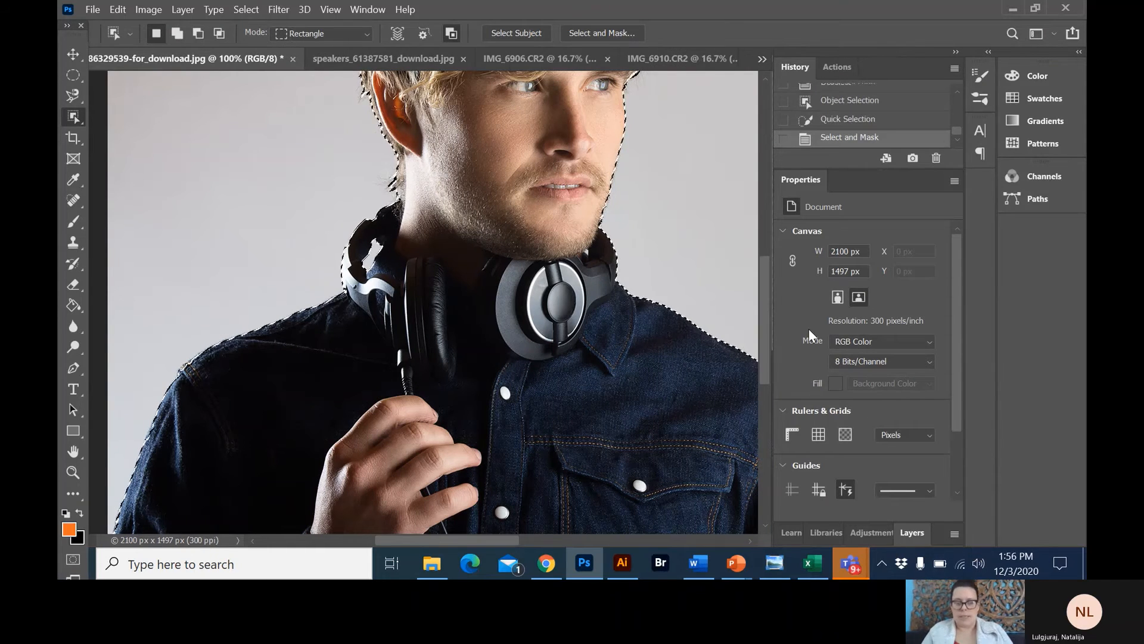
Copy the selected man from the portrait photo and paste him into the speakers image.
{"action": "key", "text": "ctrl+minus"}
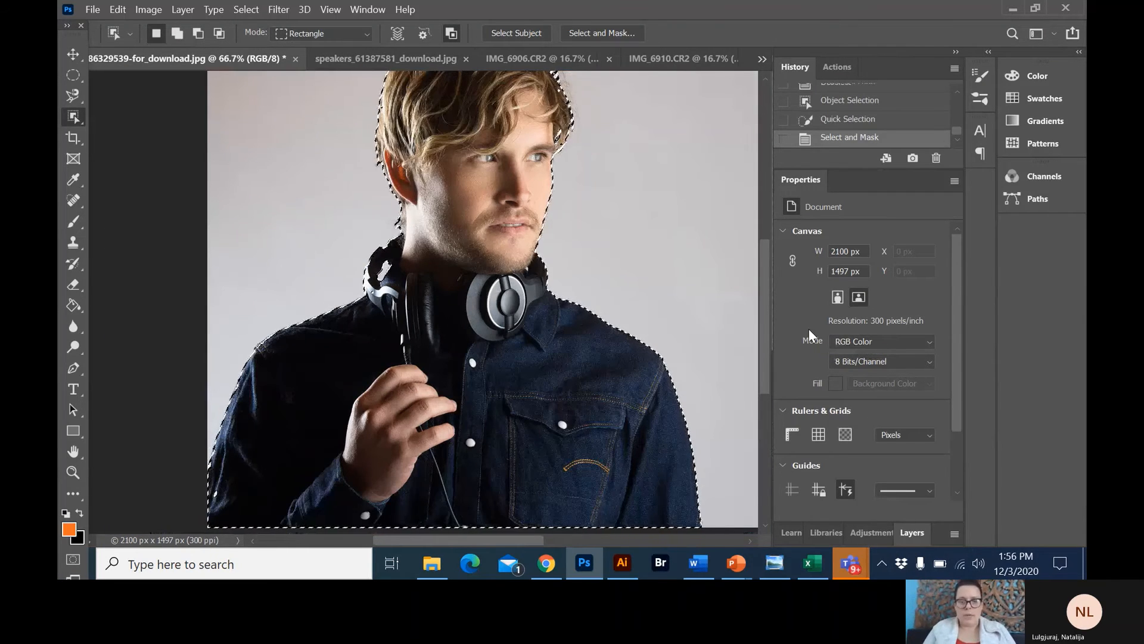
{"action": "key", "text": "ctrl+minus"}
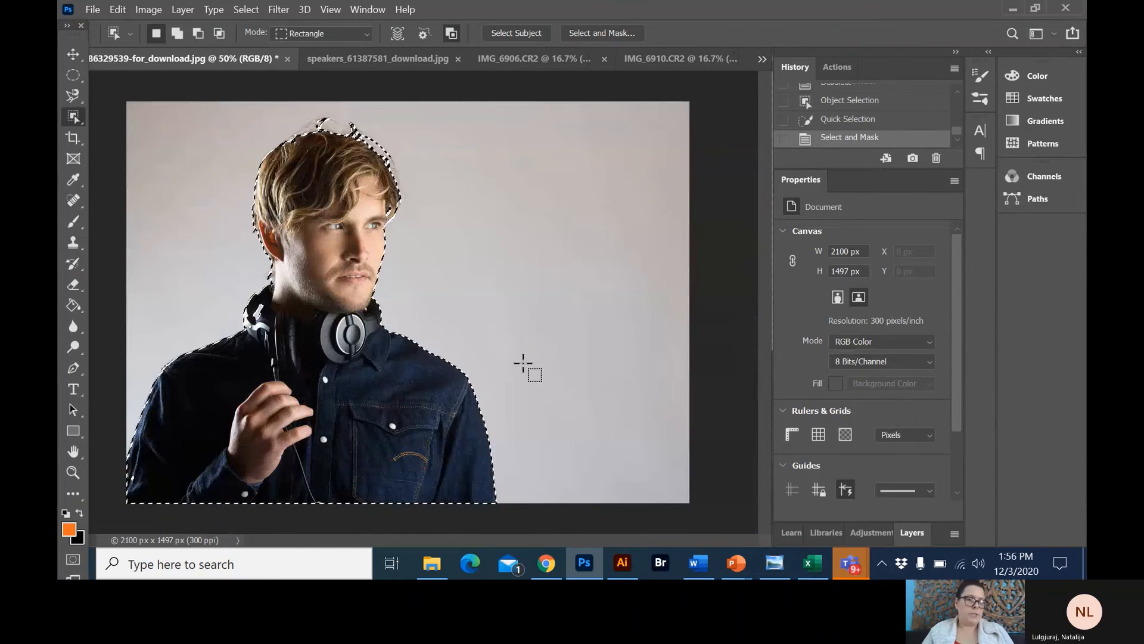
{"action": "left_click", "coordinate": [118, 9]}
{"action": "left_click", "coordinate": [154, 112]}
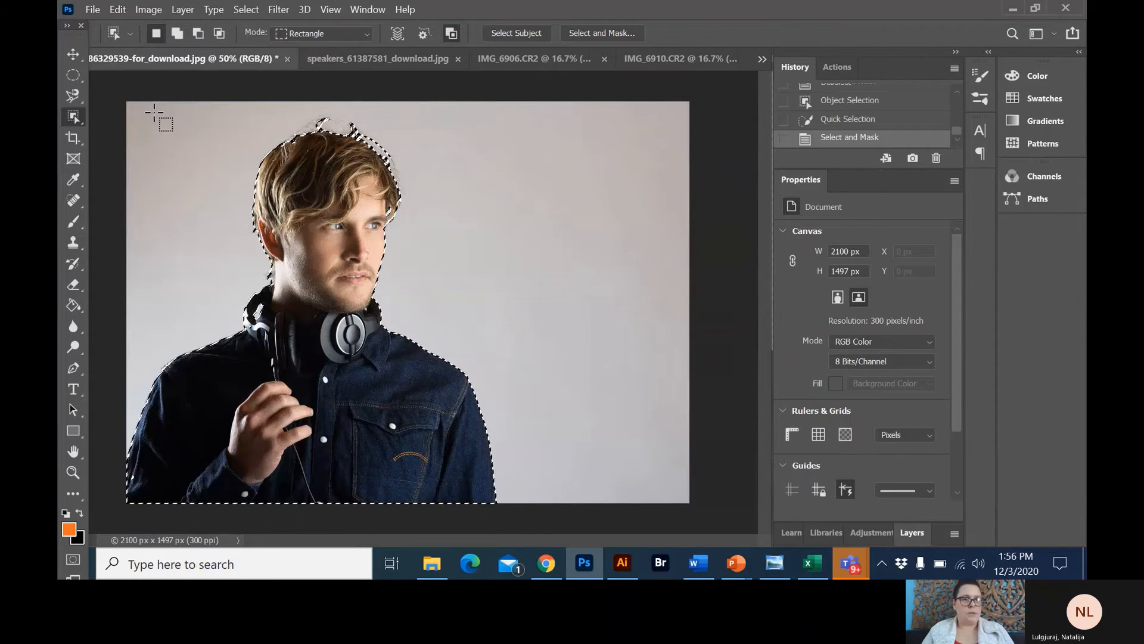
{"action": "left_click", "coordinate": [411, 58]}
{"action": "left_click", "coordinate": [118, 10]}
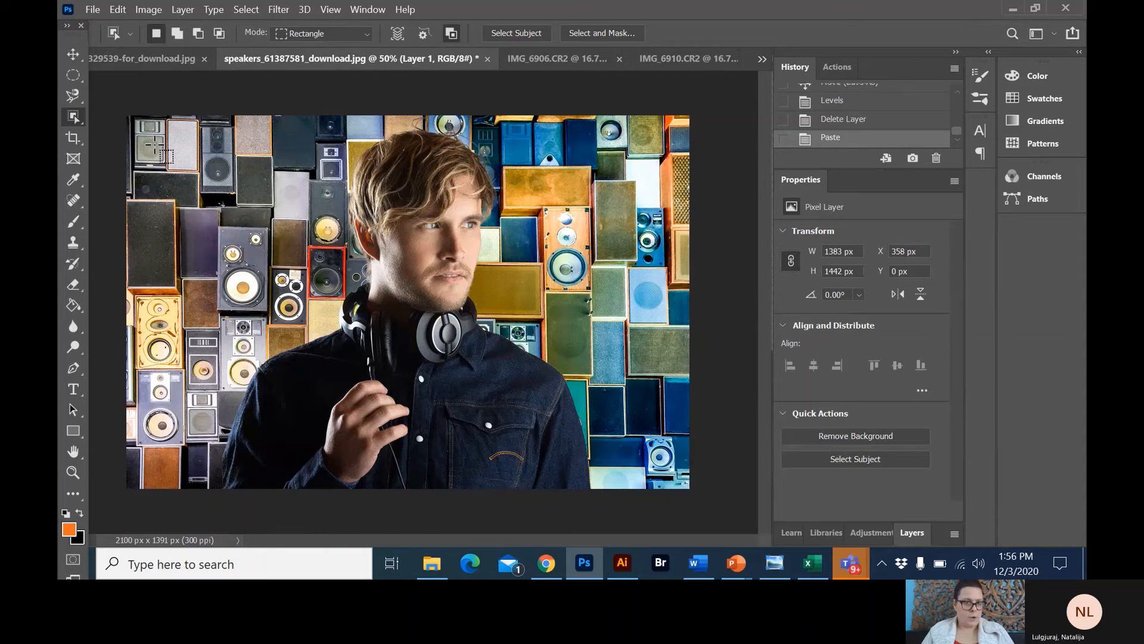
Move the pasted man to the left side of the speaker wall and check his edges up close.
{"action": "left_click", "coordinate": [73, 57]}
{"action": "left_click_drag", "start_coordinate": [414, 243], "coordinate": [307, 235]}
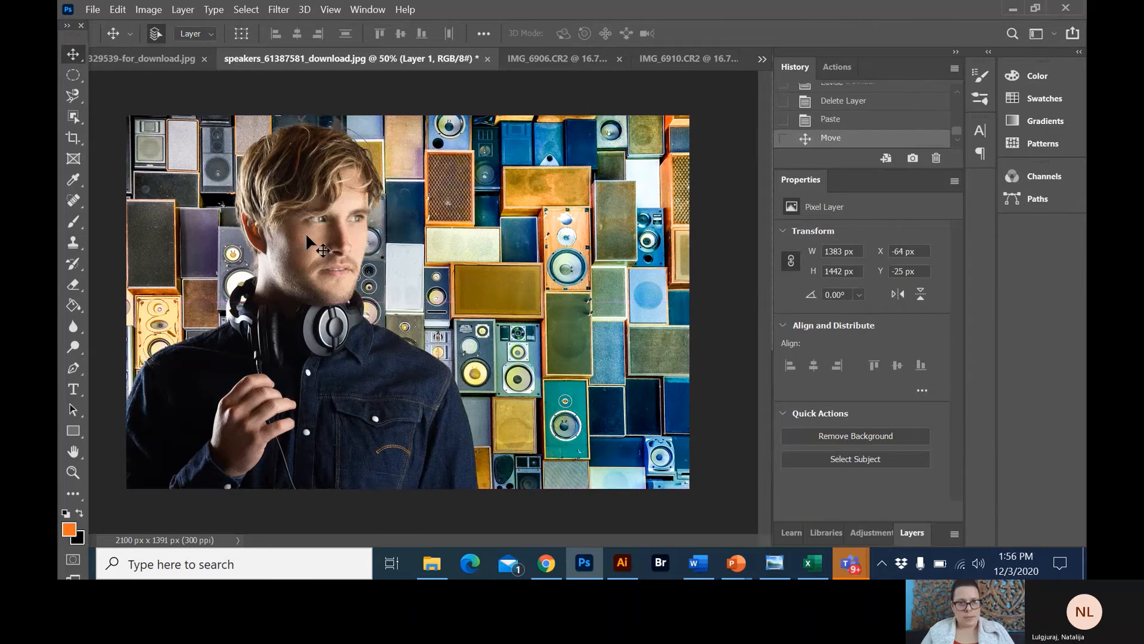
{"action": "key", "text": "ctrl+plus"}
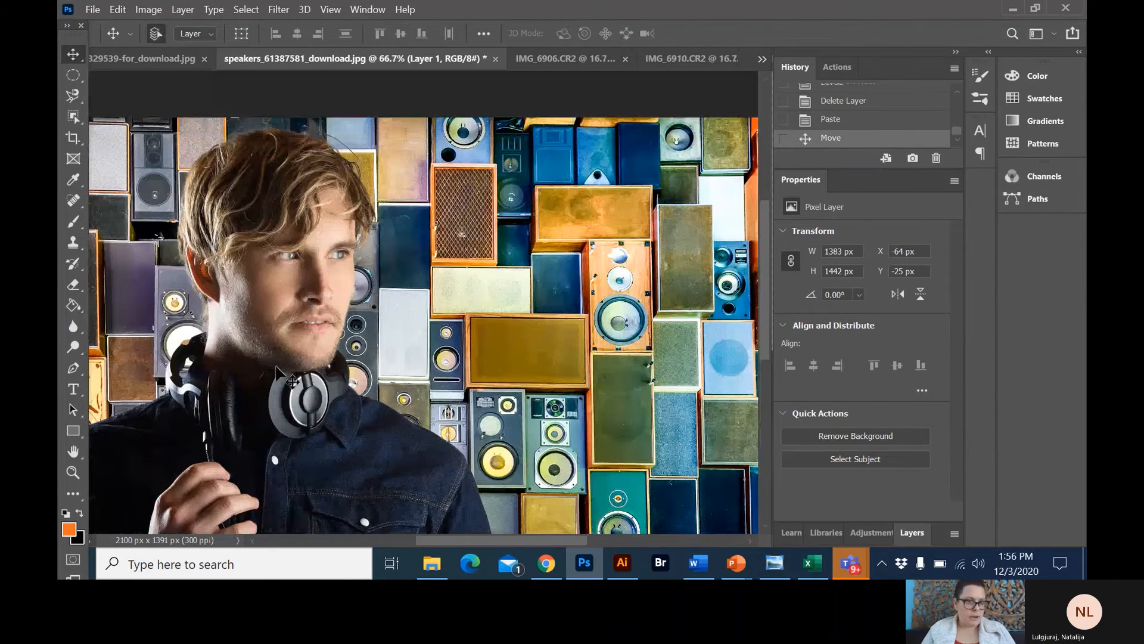
{"action": "scroll", "coordinate": [292, 381], "scroll_direction": "down", "scroll_amount": 2}
{"action": "scroll", "coordinate": [292, 381], "scroll_direction": "down", "scroll_amount": 3}
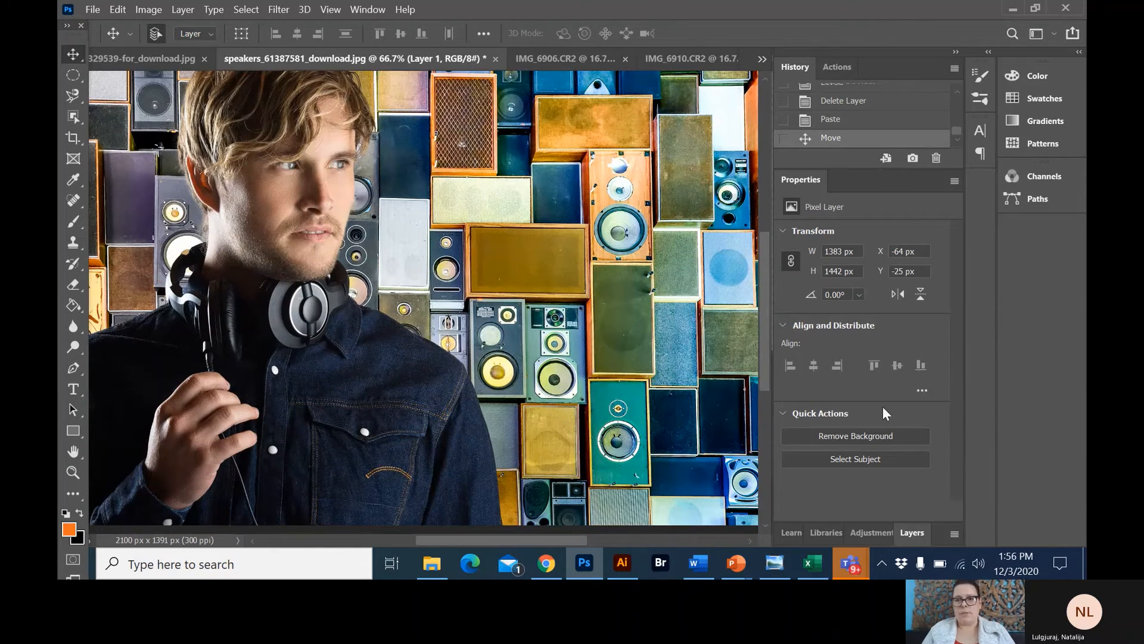
Show the Layers panel and shift the man's layer slightly to the right over the speaker wall.
{"action": "left_click", "coordinate": [365, 11]}
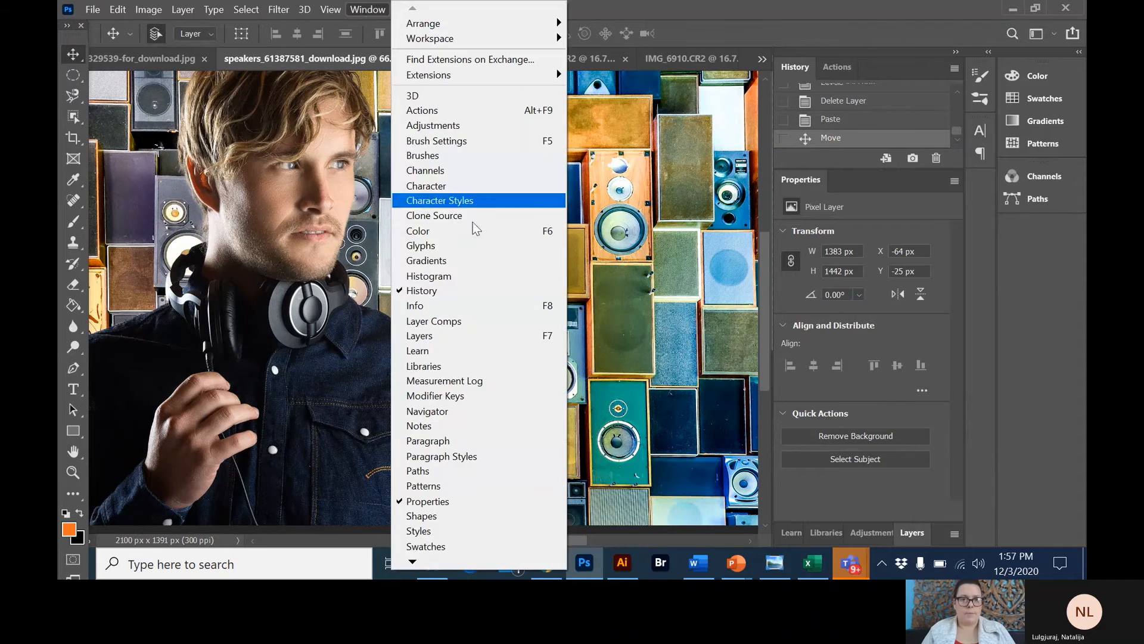
{"action": "left_click", "coordinate": [463, 335]}
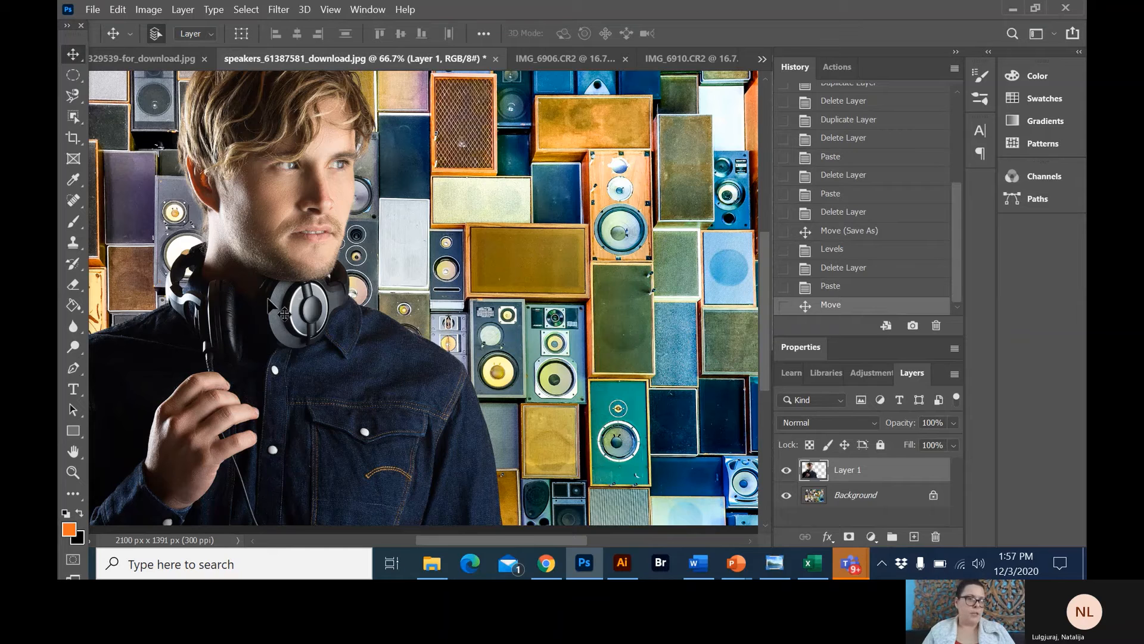
{"action": "left_click_drag", "start_coordinate": [270, 307], "coordinate": [296, 307]}
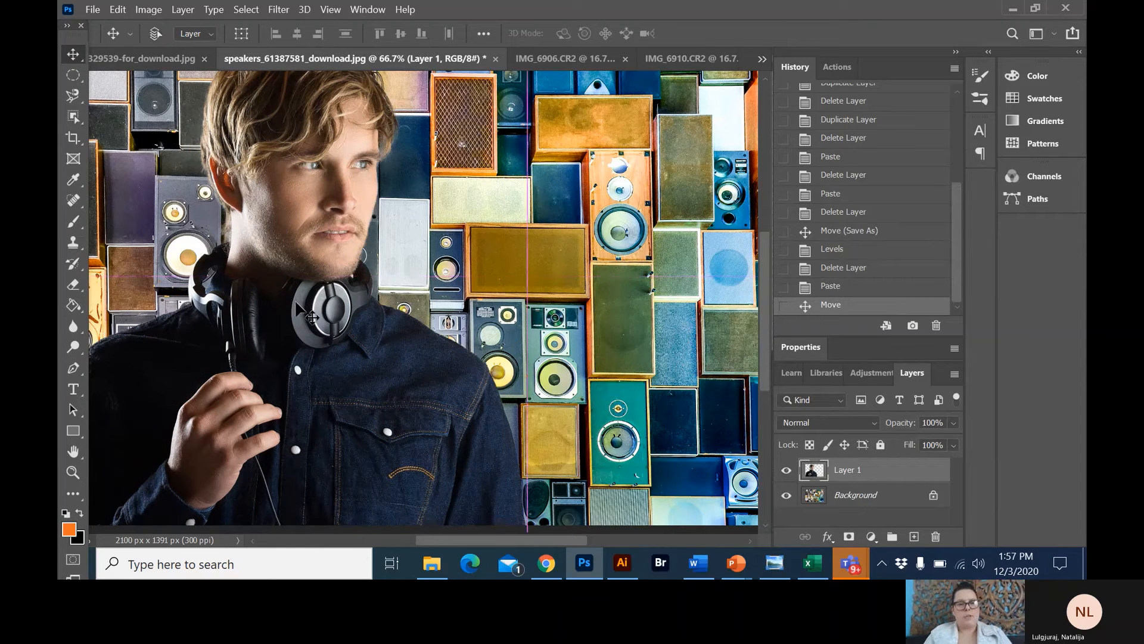
Scale the man's layer proportionally to about 86% with Free Transform, keeping him at the image's lower-left edge.
{"action": "key", "text": "ctrl+t"}
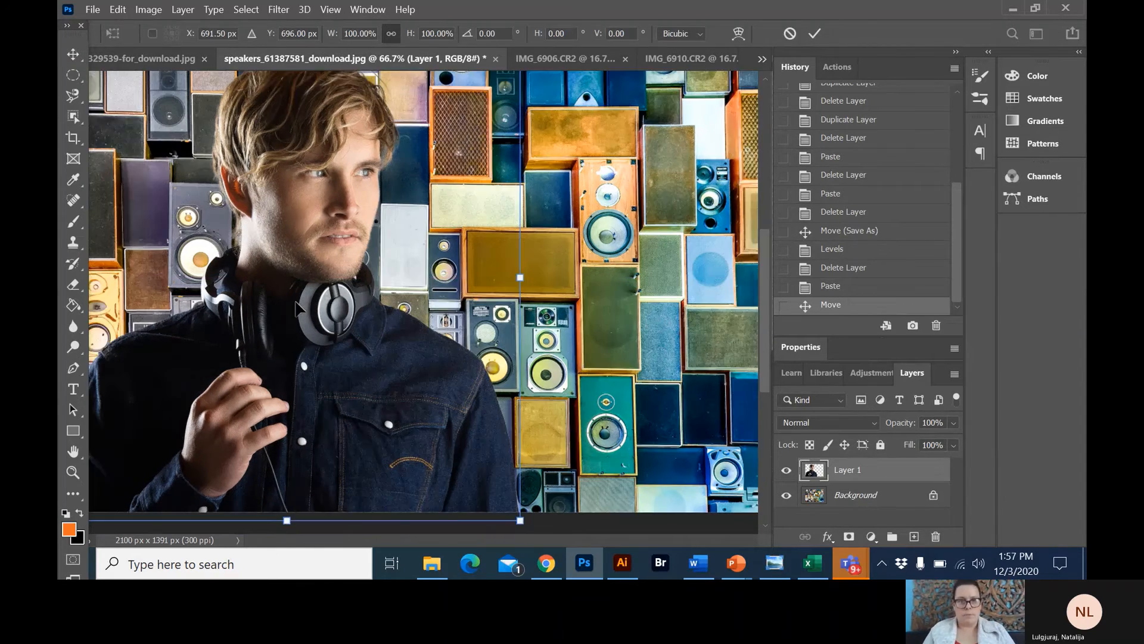
{"action": "key", "text": "ctrl+minus"}
{"action": "key", "text": "ctrl+minus"}
{"action": "left_click_drag", "start_coordinate": [468, 173], "coordinate": [432, 209]}
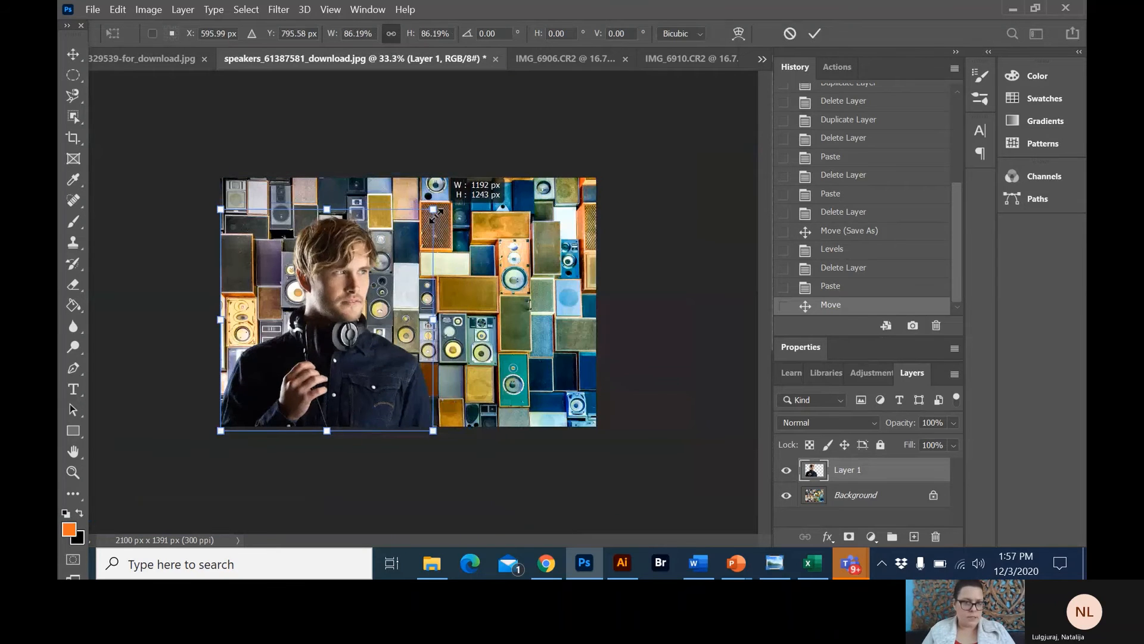
{"action": "left_click_drag", "start_coordinate": [358, 341], "coordinate": [363, 341]}
{"action": "key", "text": "Return"}
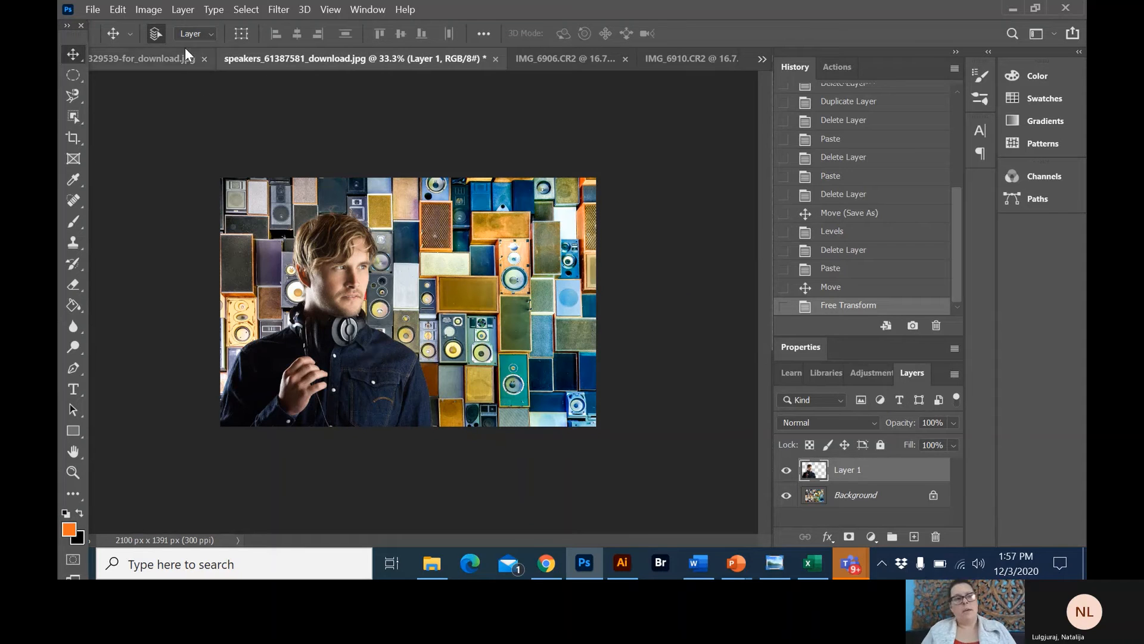
Return to the portrait photo and invert the man's selection so the background is selected.
{"action": "left_click", "coordinate": [173, 59]}
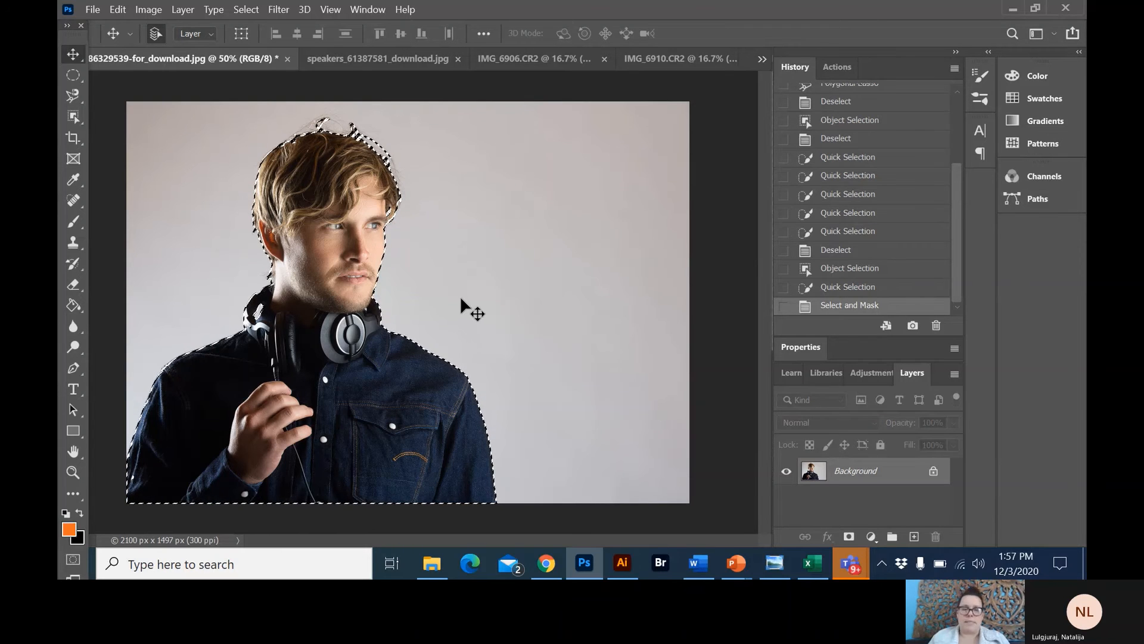
{"action": "left_click", "coordinate": [240, 11]}
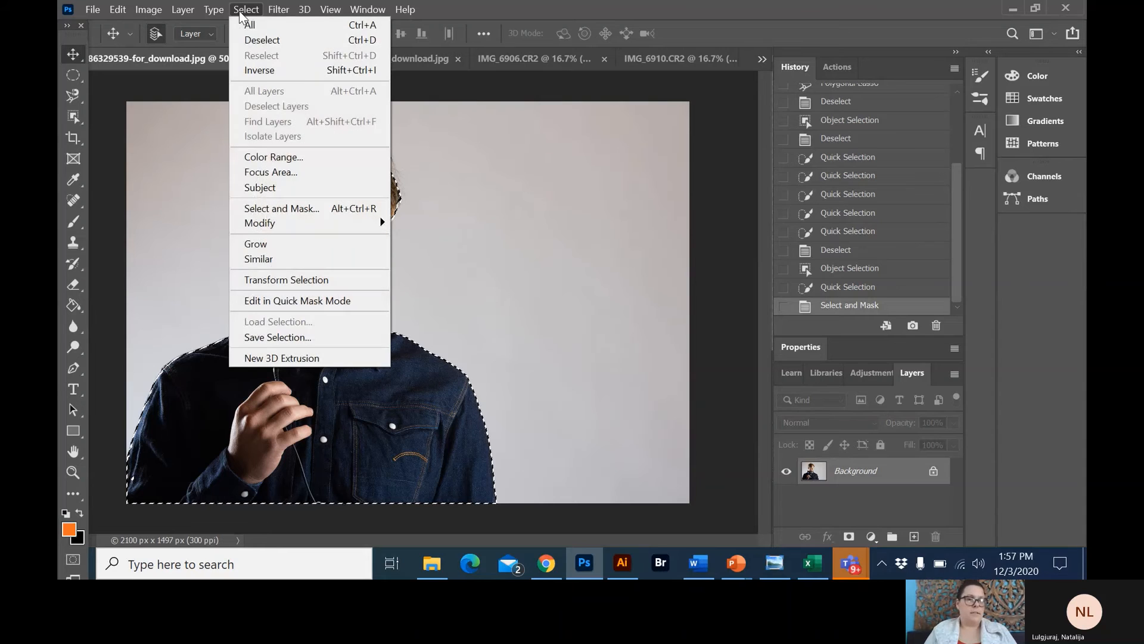
{"action": "left_click", "coordinate": [249, 72]}
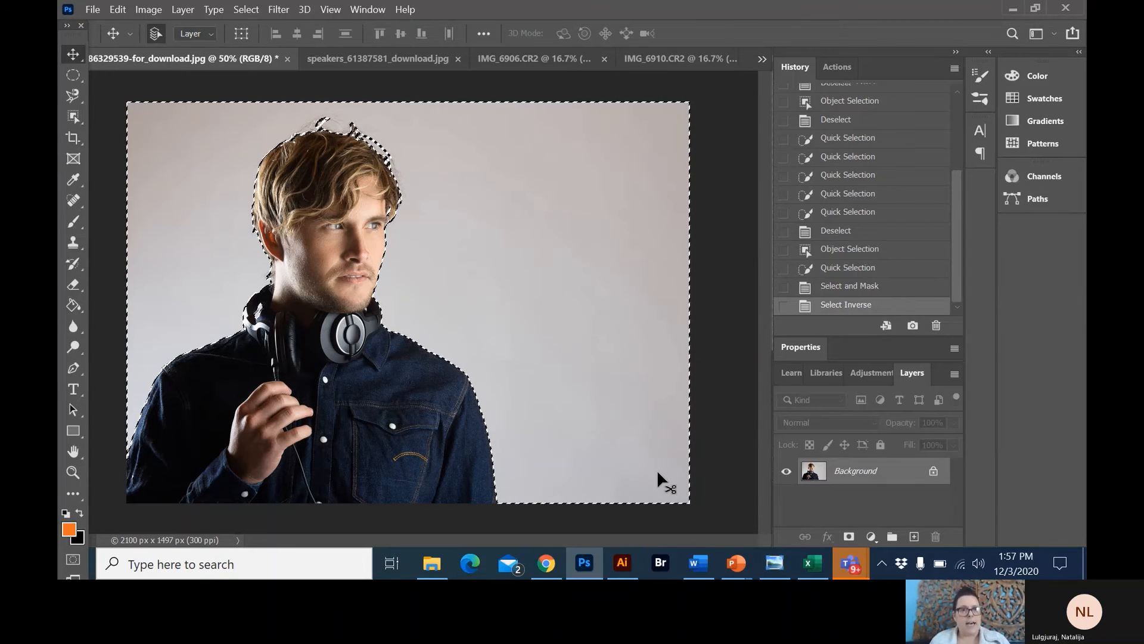
Set the foreground color to white and paint the selected background beside the man's head with the Brush tool.
{"action": "left_click", "coordinate": [73, 285]}
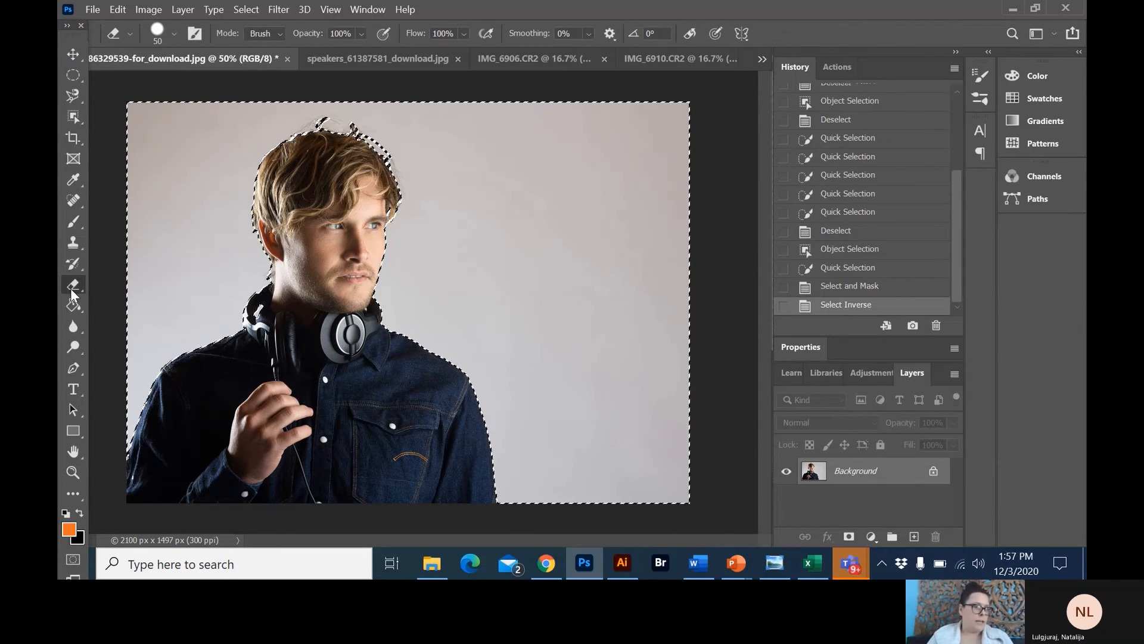
{"action": "left_click", "coordinate": [75, 222]}
{"action": "left_click", "coordinate": [80, 514]}
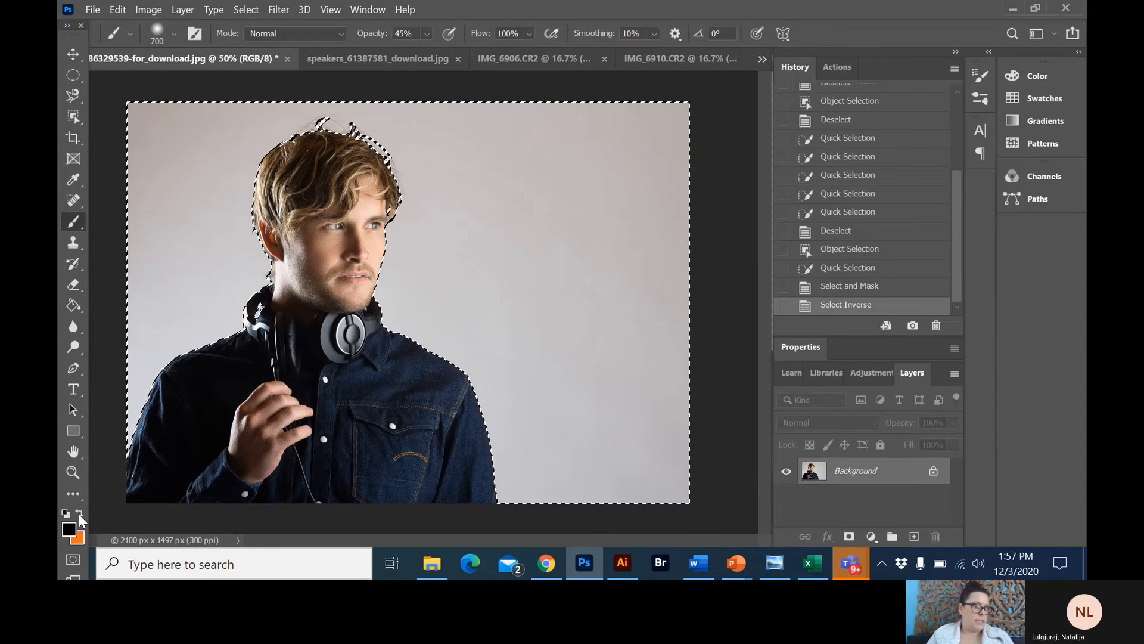
{"action": "left_click", "coordinate": [67, 513]}
{"action": "left_click", "coordinate": [79, 513]}
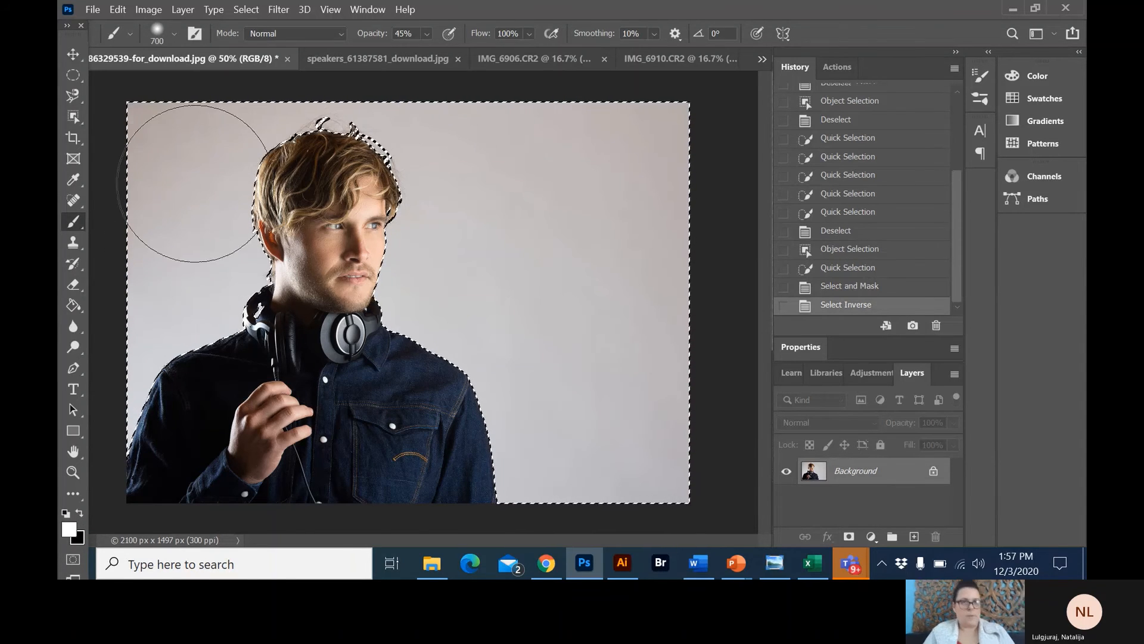
{"action": "left_click", "coordinate": [222, 146]}
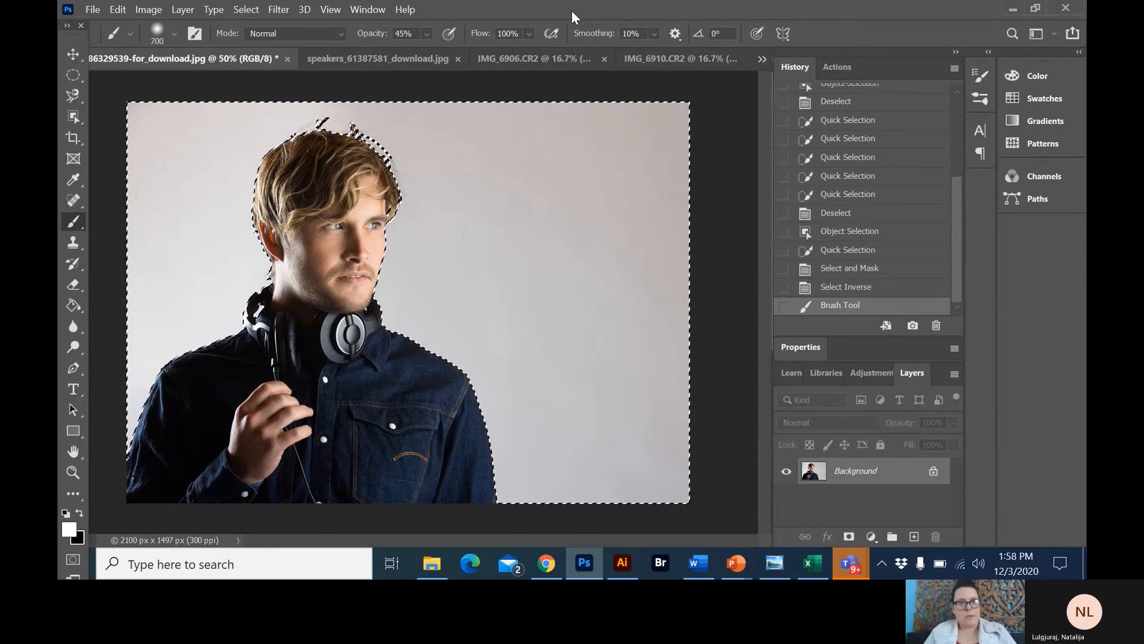
Fill the inverted selection around the man with solid black at 100% opacity and deselect.
{"action": "key", "text": "shift+F5"}
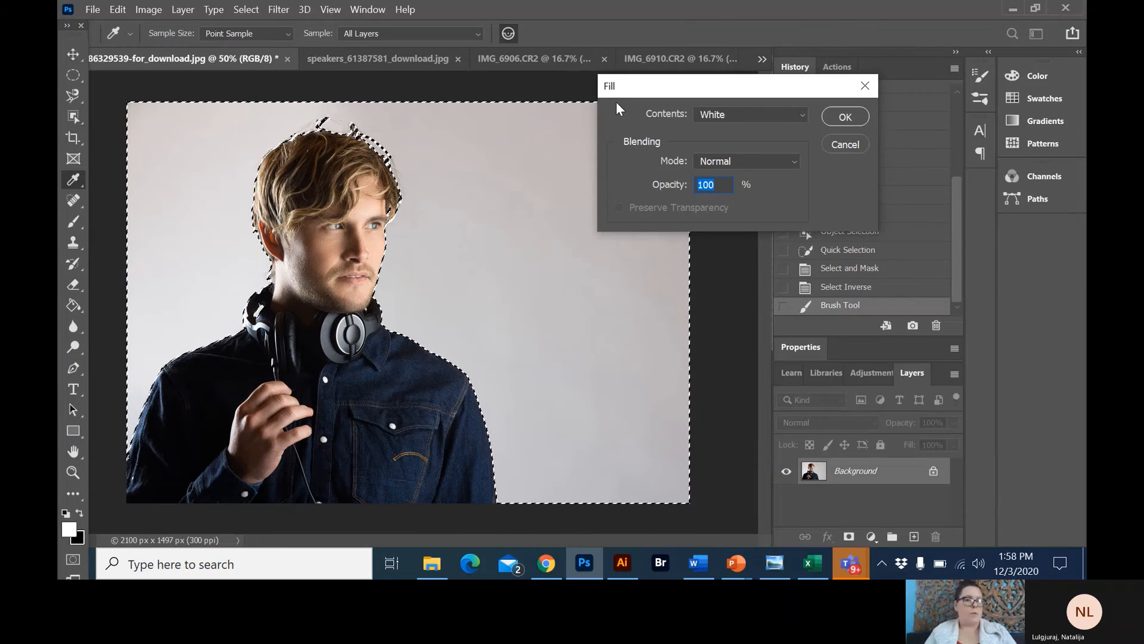
{"action": "left_click", "coordinate": [746, 115]}
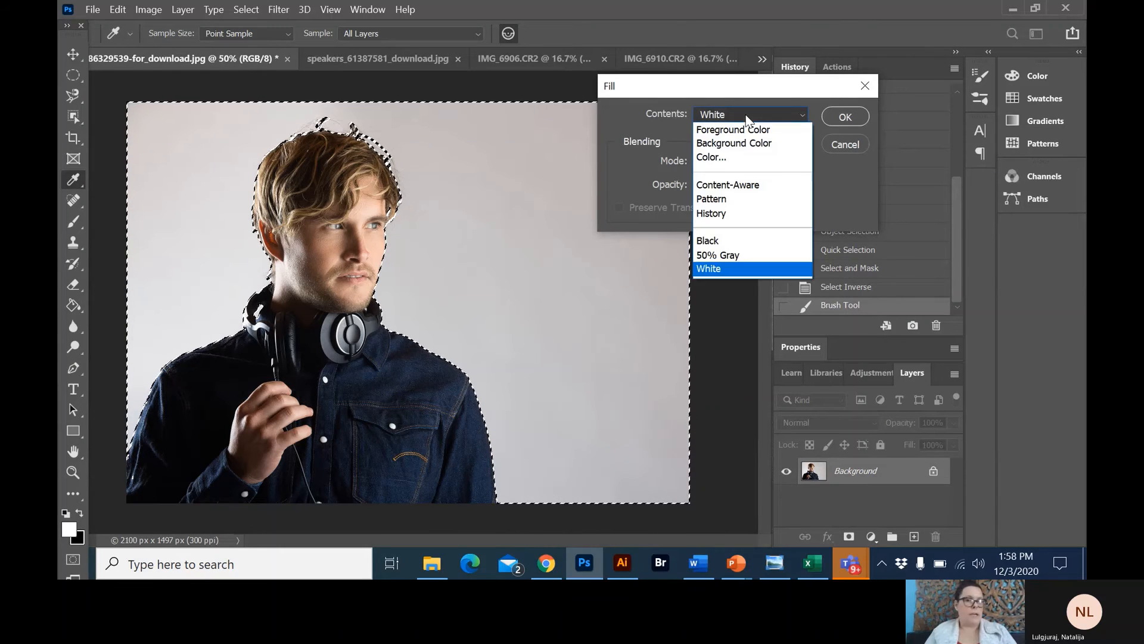
{"action": "left_click", "coordinate": [731, 241]}
{"action": "left_click", "coordinate": [844, 117]}
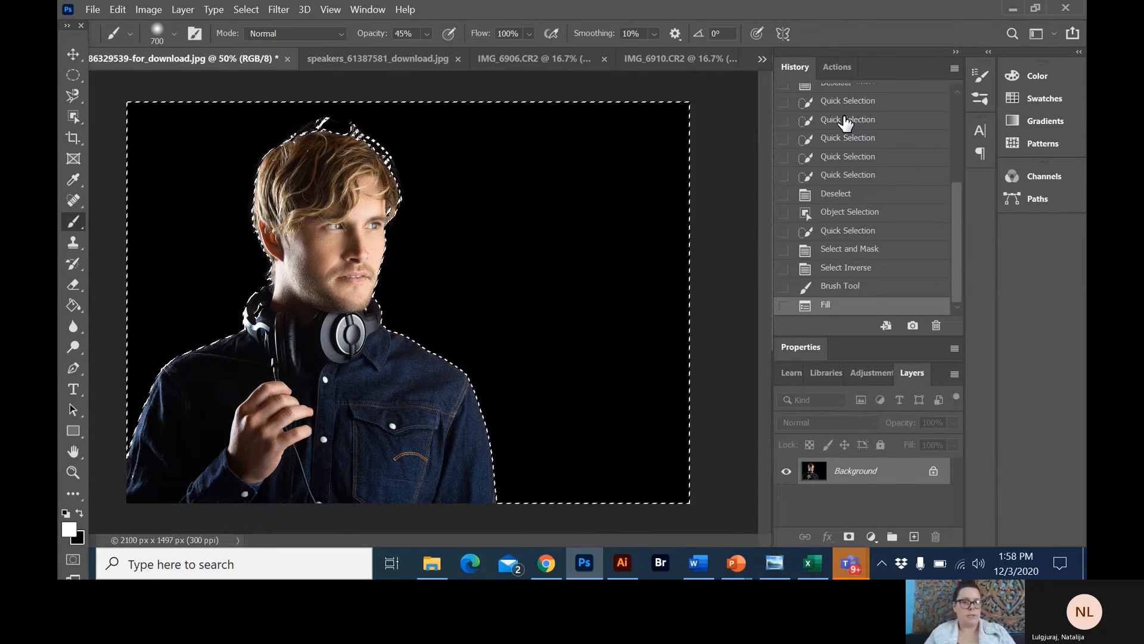
{"action": "key", "text": "ctrl+d"}
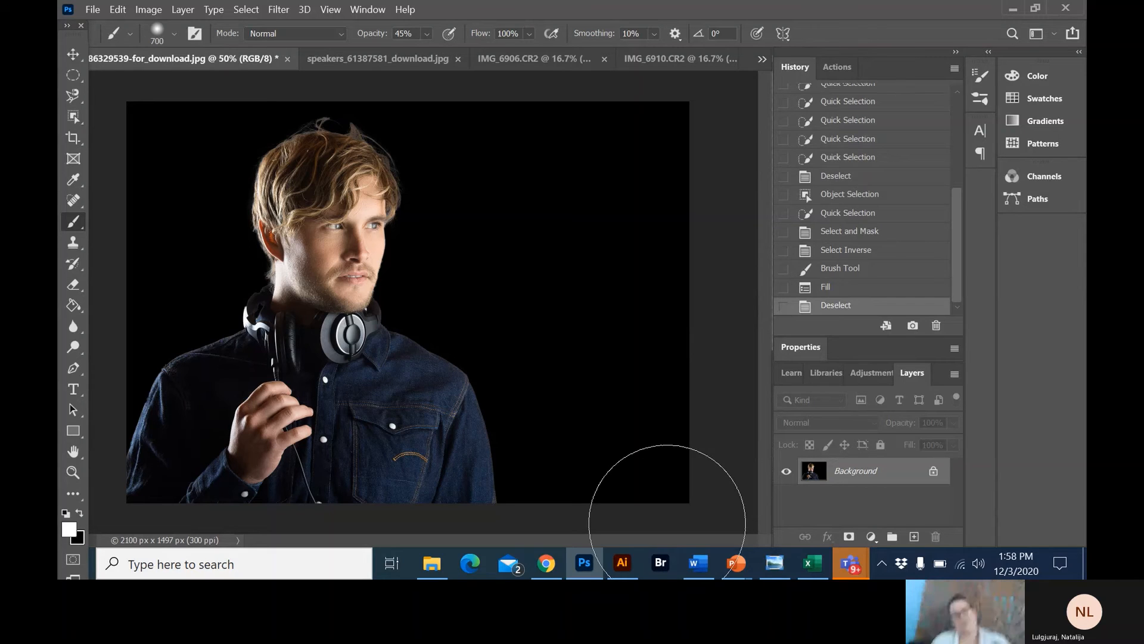
Undo the deselection, black fill, white brush stroke and selection inversion, going back to the refined selection of the man.
{"action": "key", "text": "ctrl+z"}
{"action": "key", "text": "ctrl+z"}
{"action": "key", "text": "ctrl+z"}
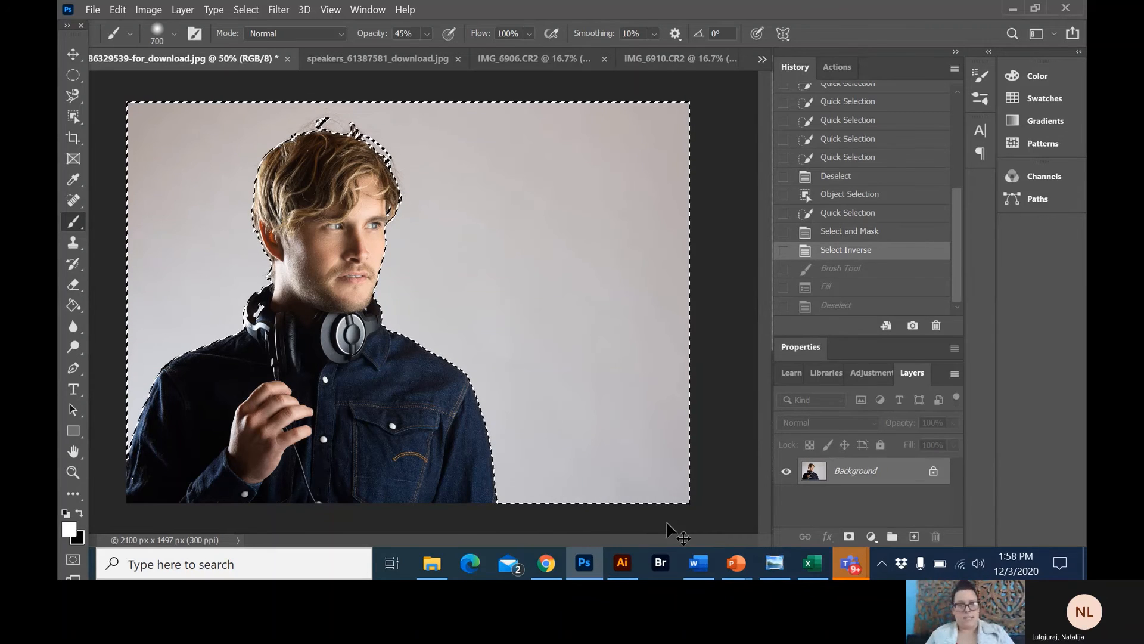
{"action": "key", "text": "ctrl+z"}
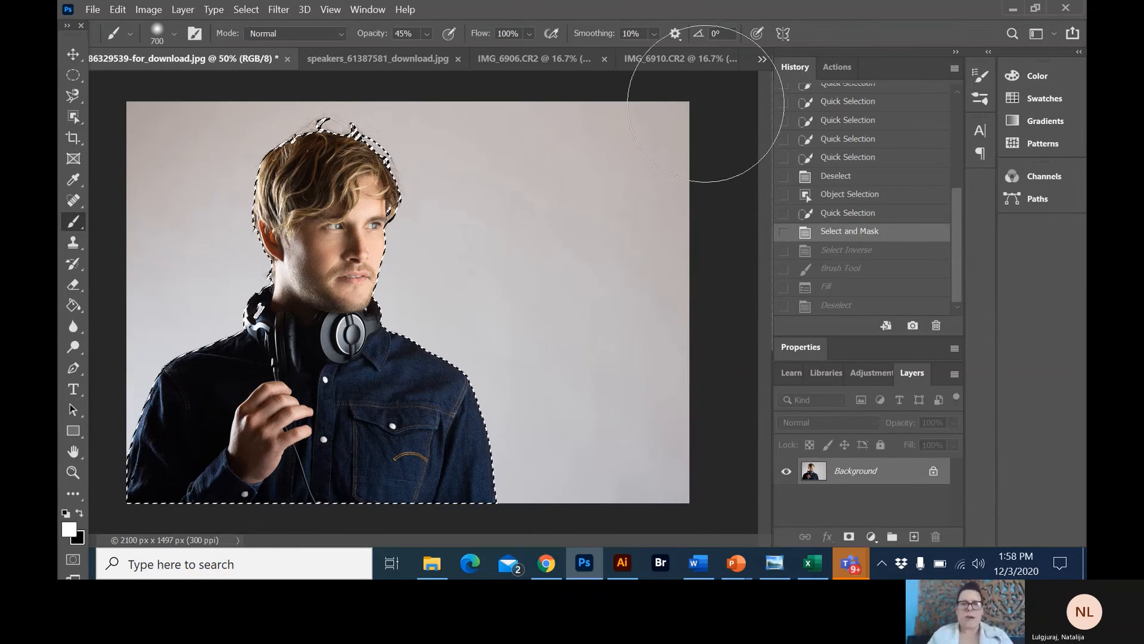
Reopen the man's selection in Select and Mask, enable Decontaminate Colors at 100%, and output to a New Layer with Layer Mask.
{"action": "left_click", "coordinate": [73, 75]}
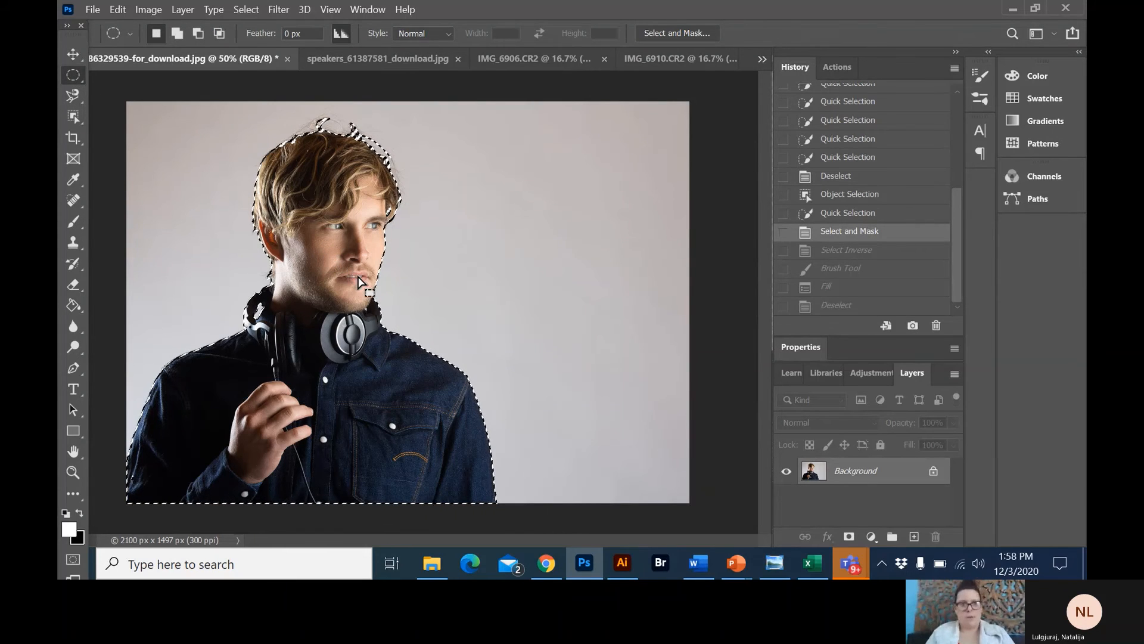
{"action": "right_click", "coordinate": [360, 254]}
{"action": "left_click", "coordinate": [393, 304]}
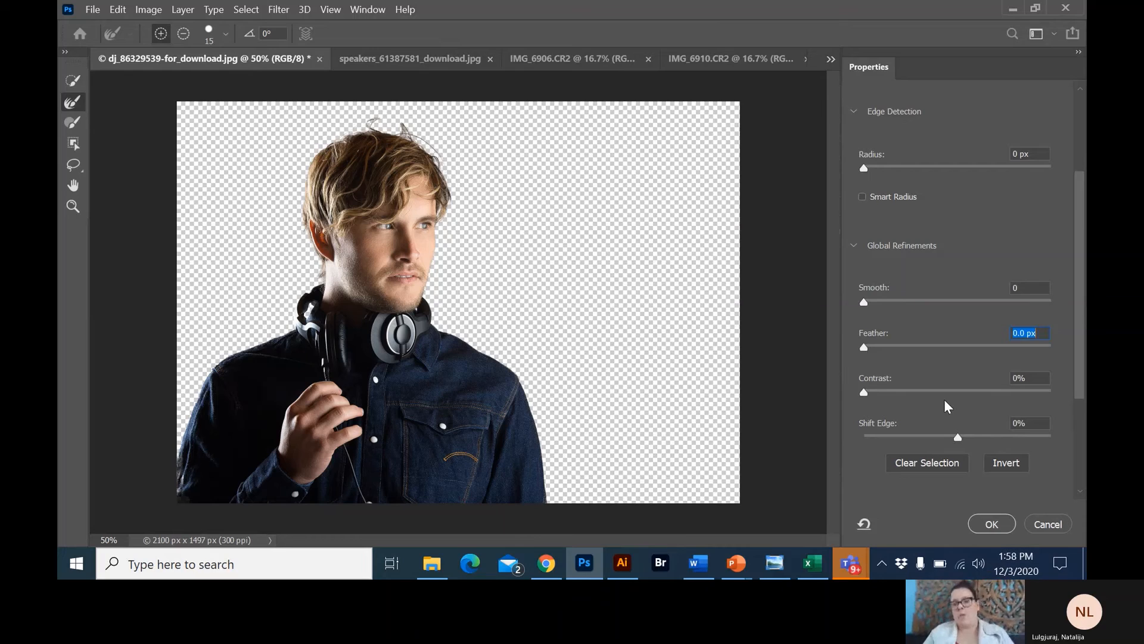
{"action": "scroll", "coordinate": [944, 399], "scroll_direction": "down", "scroll_amount": 2}
{"action": "scroll", "coordinate": [944, 399], "scroll_direction": "down", "scroll_amount": 3}
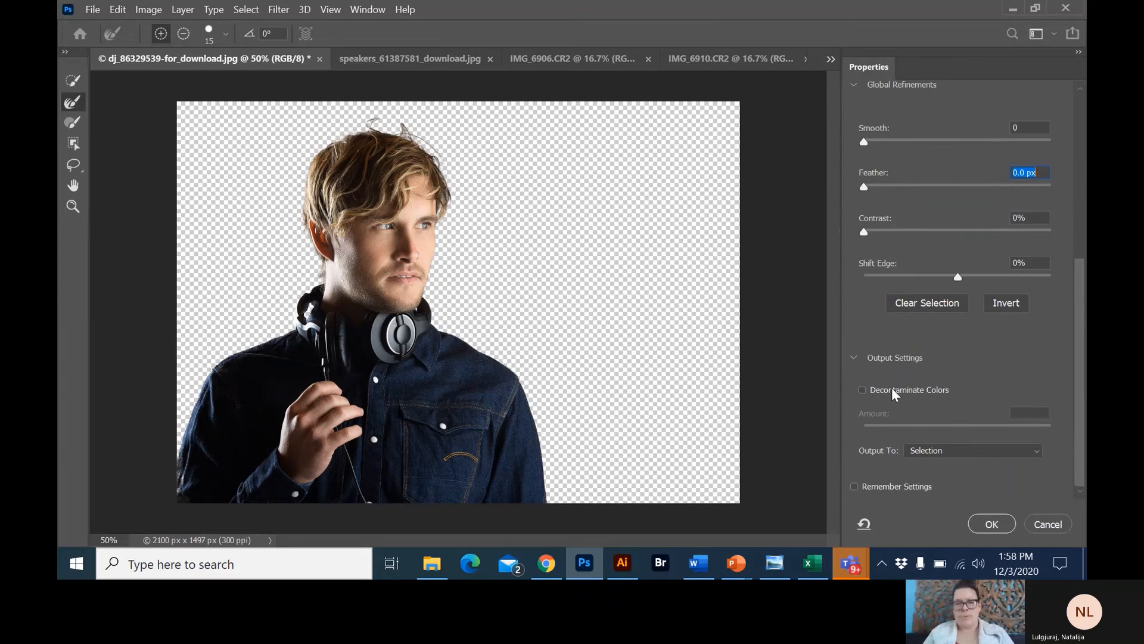
{"action": "left_click", "coordinate": [862, 390]}
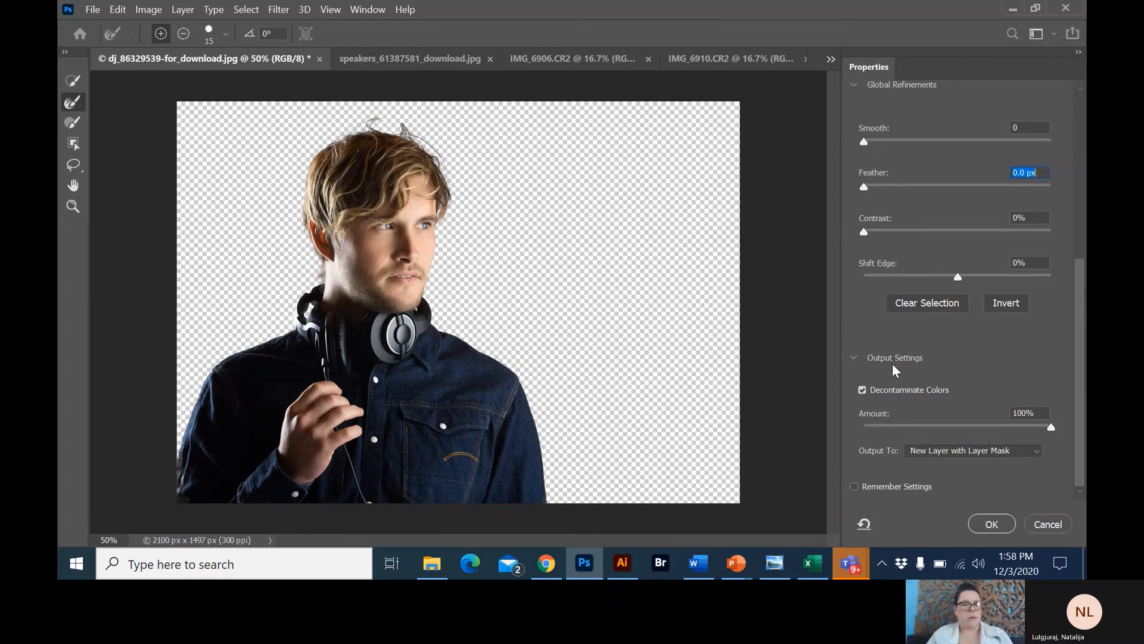
{"action": "left_click", "coordinate": [992, 525]}
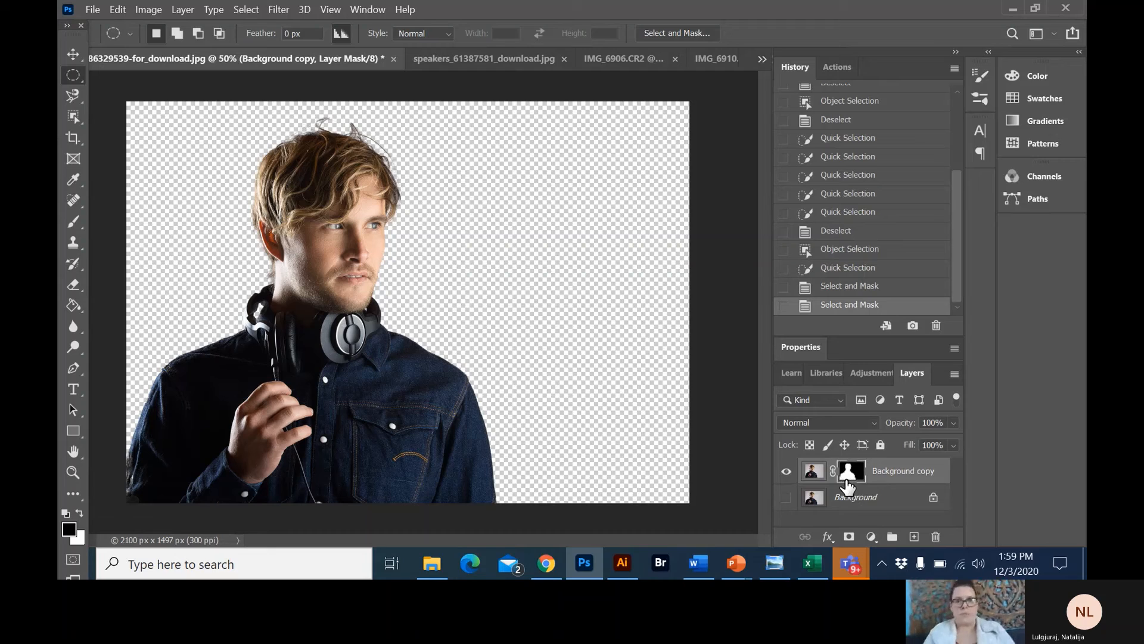
Copy the man's masked layer and paste it into the speaker wall image.
{"action": "left_click", "coordinate": [120, 10]}
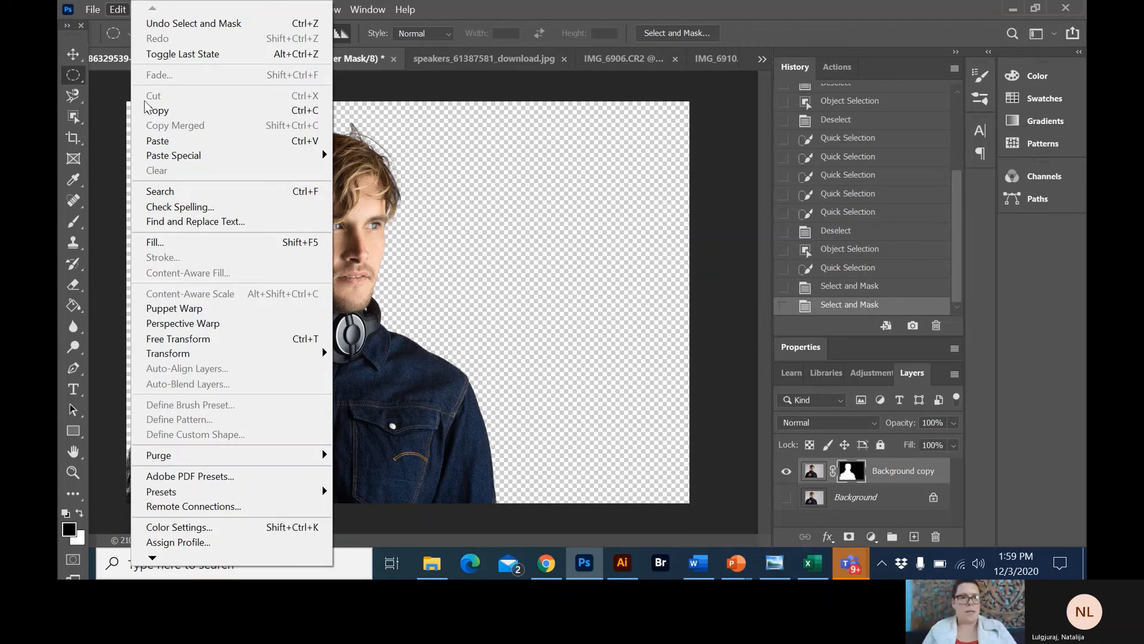
{"action": "left_click", "coordinate": [160, 110]}
{"action": "left_click", "coordinate": [471, 60]}
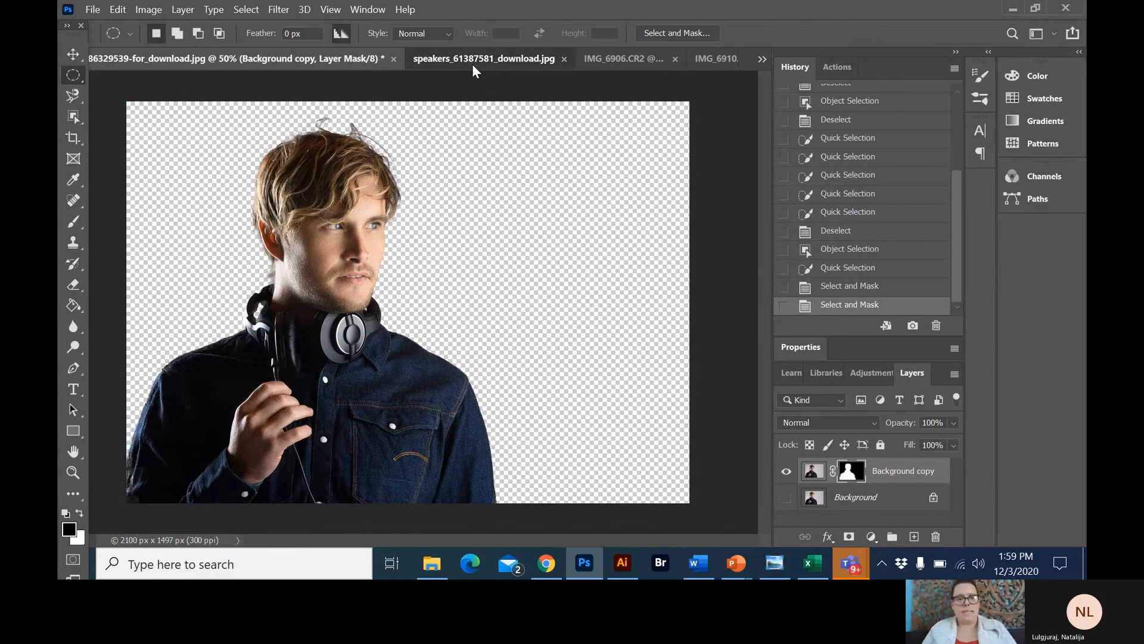
{"action": "left_click", "coordinate": [118, 10]}
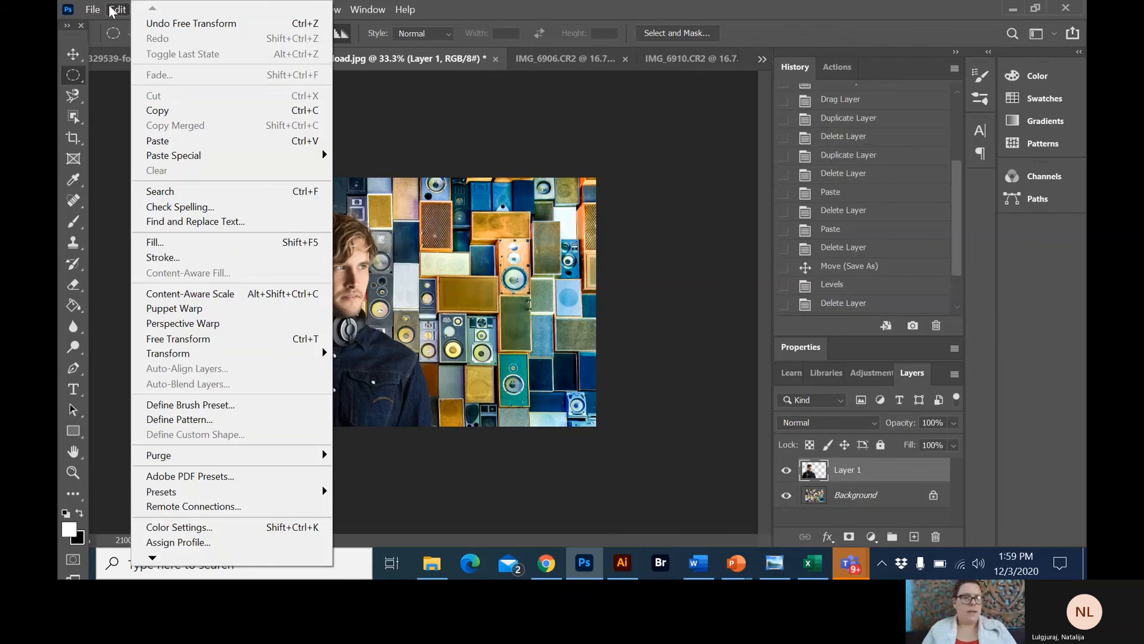
{"action": "left_click", "coordinate": [157, 141]}
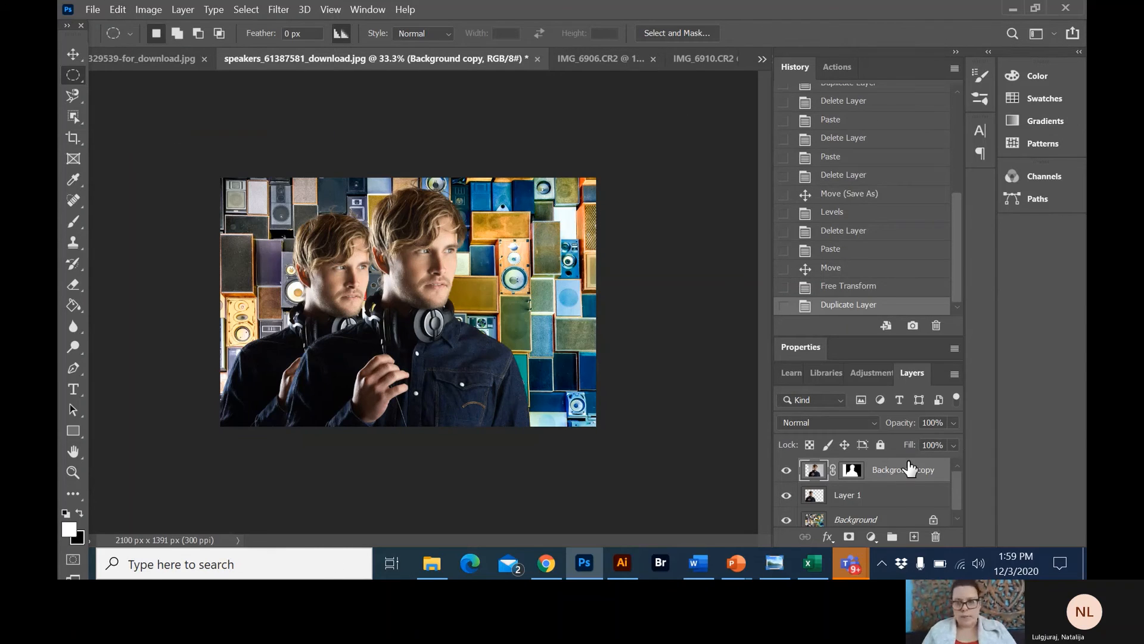
Hide the previously pasted man layer and move the new masked layer left over the speaker wall.
{"action": "left_click", "coordinate": [786, 495]}
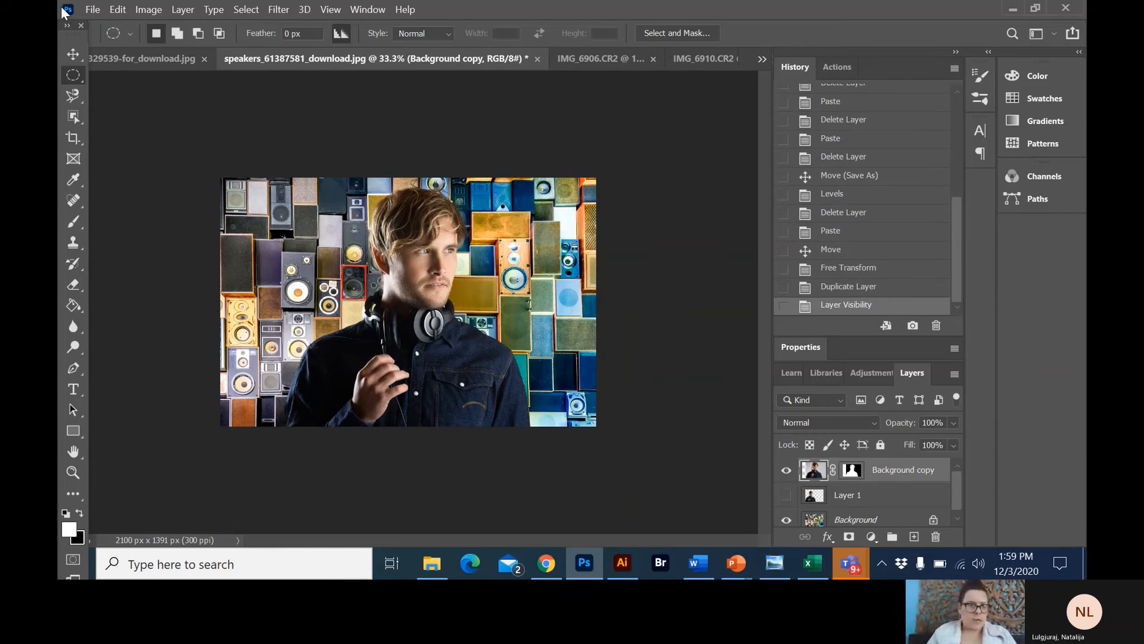
{"action": "left_click", "coordinate": [73, 54]}
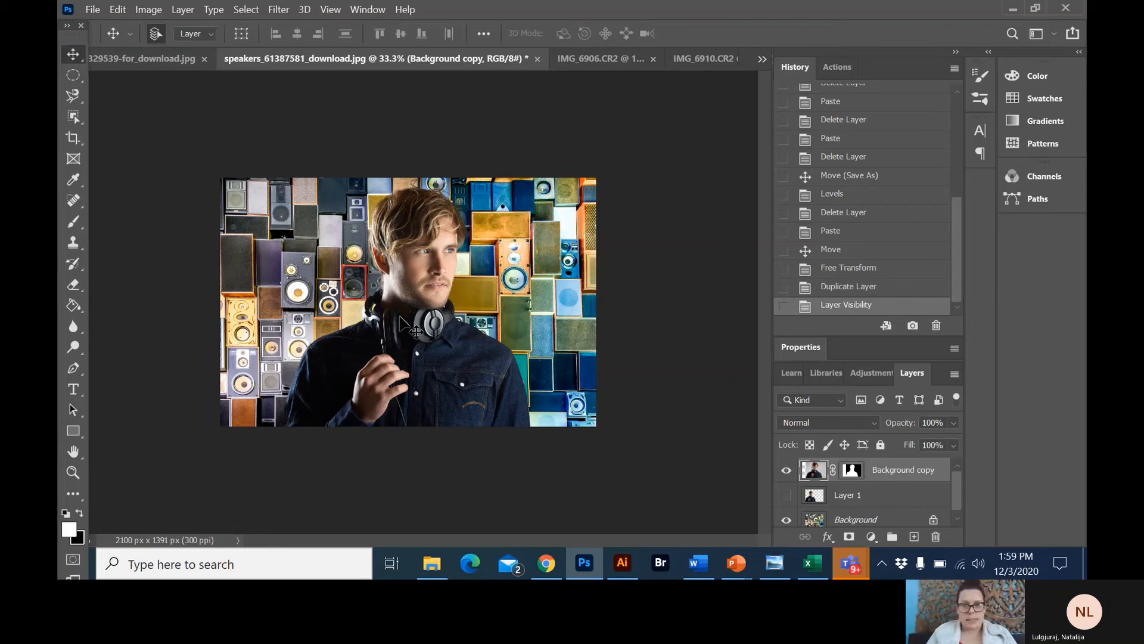
{"action": "left_click_drag", "start_coordinate": [400, 318], "coordinate": [352, 334]}
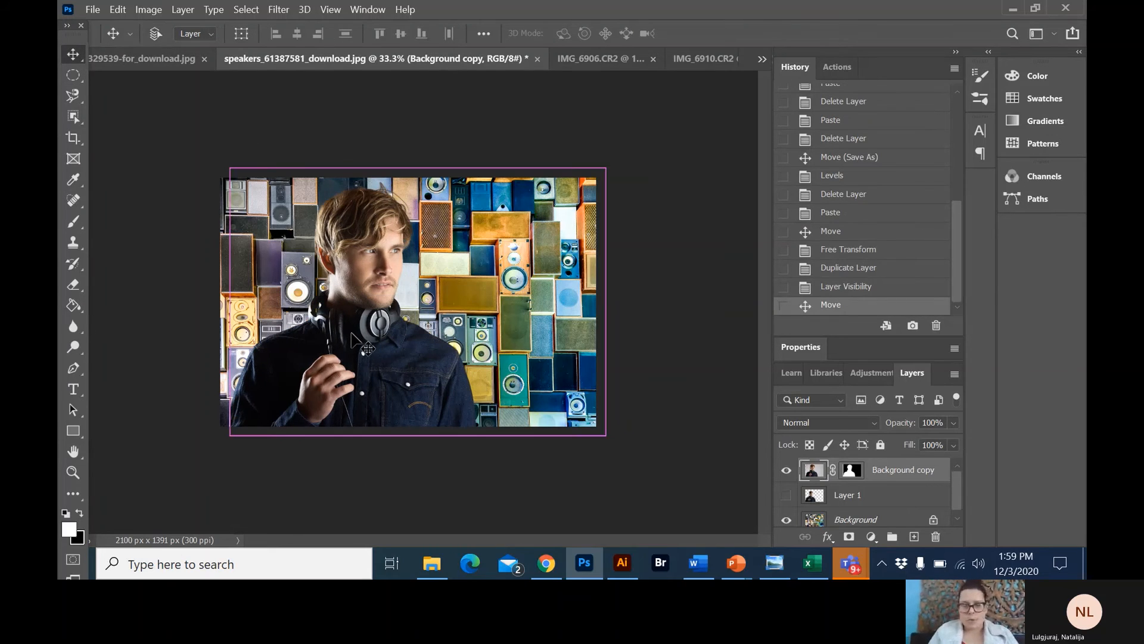
Paint black on the man's layer mask at the edge of his forehead, using a 50 px brush at 45% opacity.
{"action": "key", "text": "ctrl+plus"}
{"action": "key", "text": "ctrl+plus"}
{"action": "scroll", "coordinate": [351, 334], "scroll_direction": "up", "scroll_amount": 1}
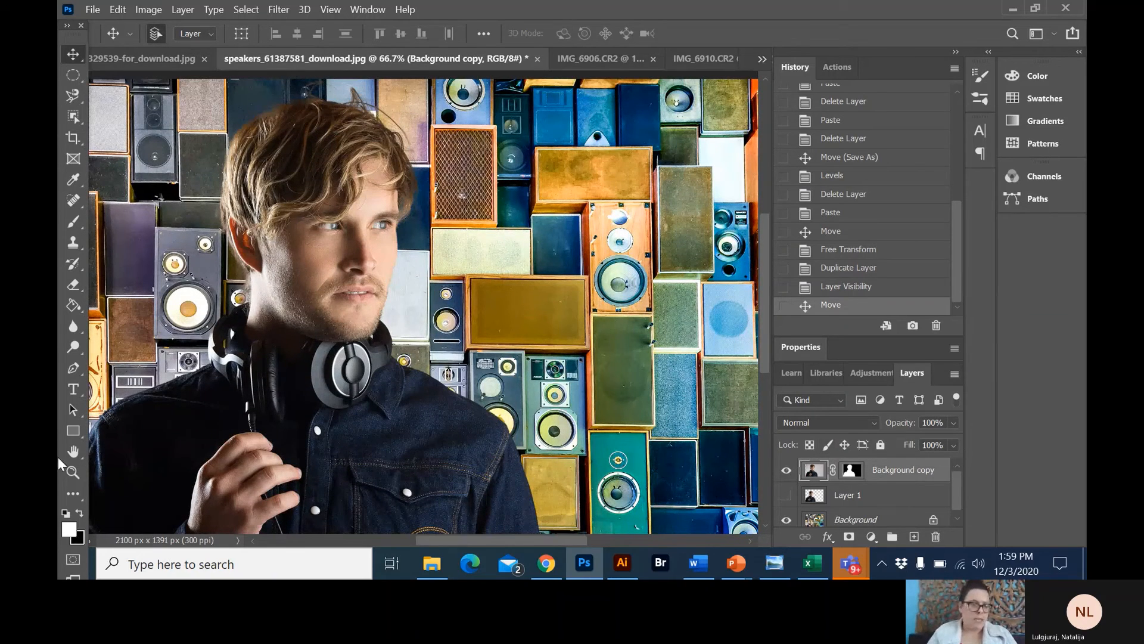
{"action": "left_click", "coordinate": [74, 222]}
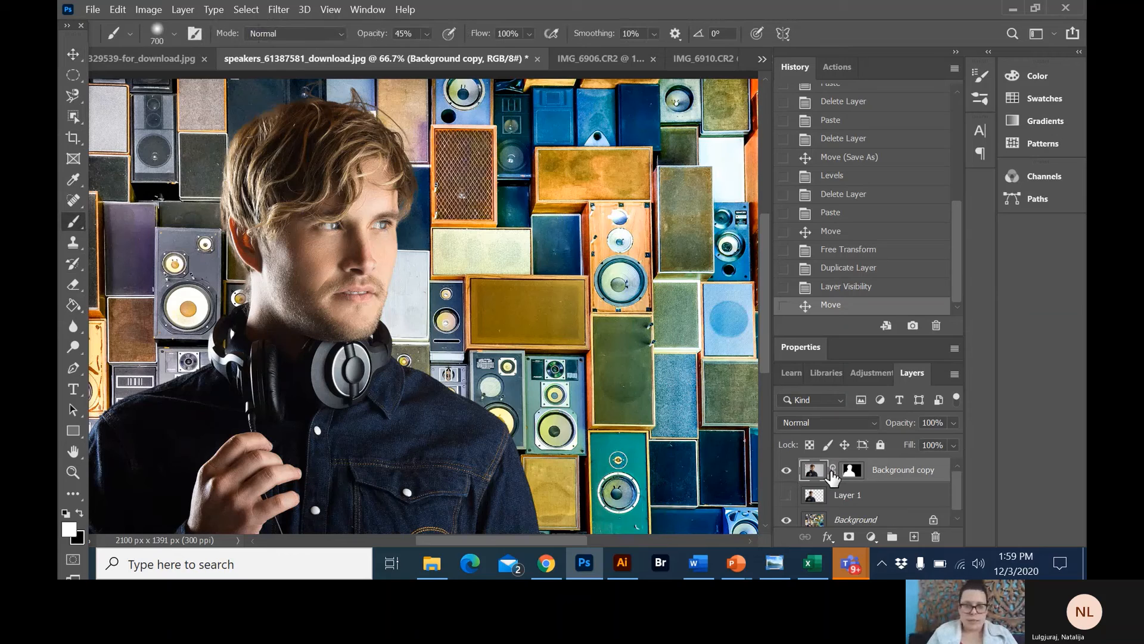
{"action": "left_click", "coordinate": [852, 471]}
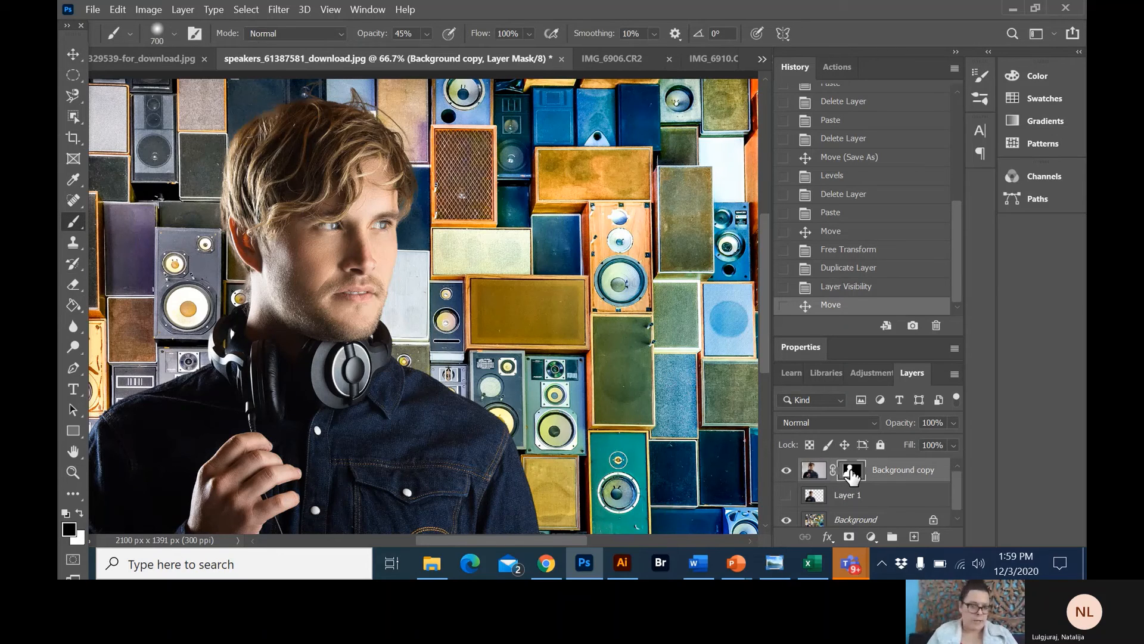
{"action": "key", "text": "bracketleft"}
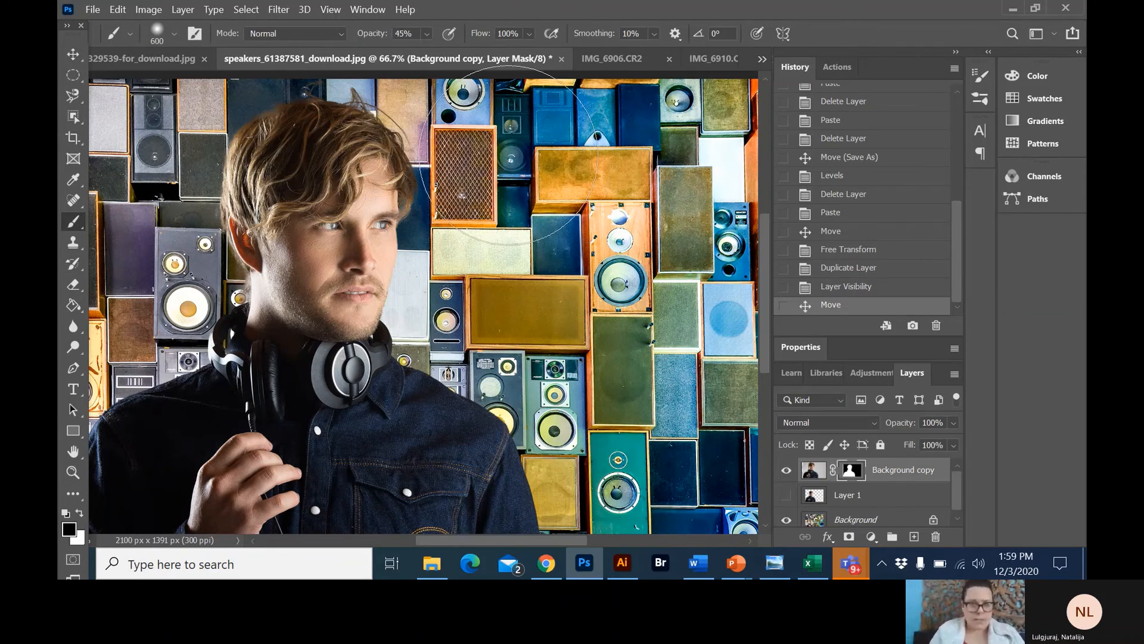
{"action": "key", "text": "bracketleft"}
{"action": "key", "text": "bracketleft"}
{"action": "key", "text": "bracketleft"}
{"action": "key", "text": "bracketleft"}
{"action": "key", "text": "bracketleft"}
{"action": "key", "text": "bracketleft"}
{"action": "key", "text": "bracketleft"}
{"action": "key", "text": "bracketleft"}
{"action": "key", "text": "bracketleft"}
{"action": "key", "text": "bracketleft"}
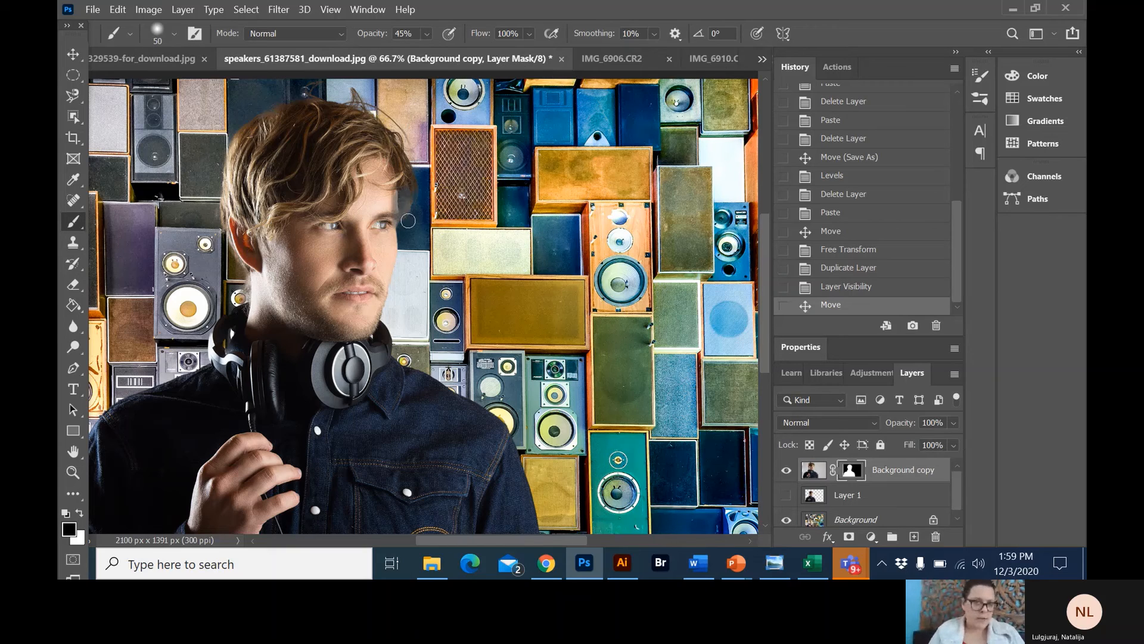
{"action": "left_click", "coordinate": [415, 200]}
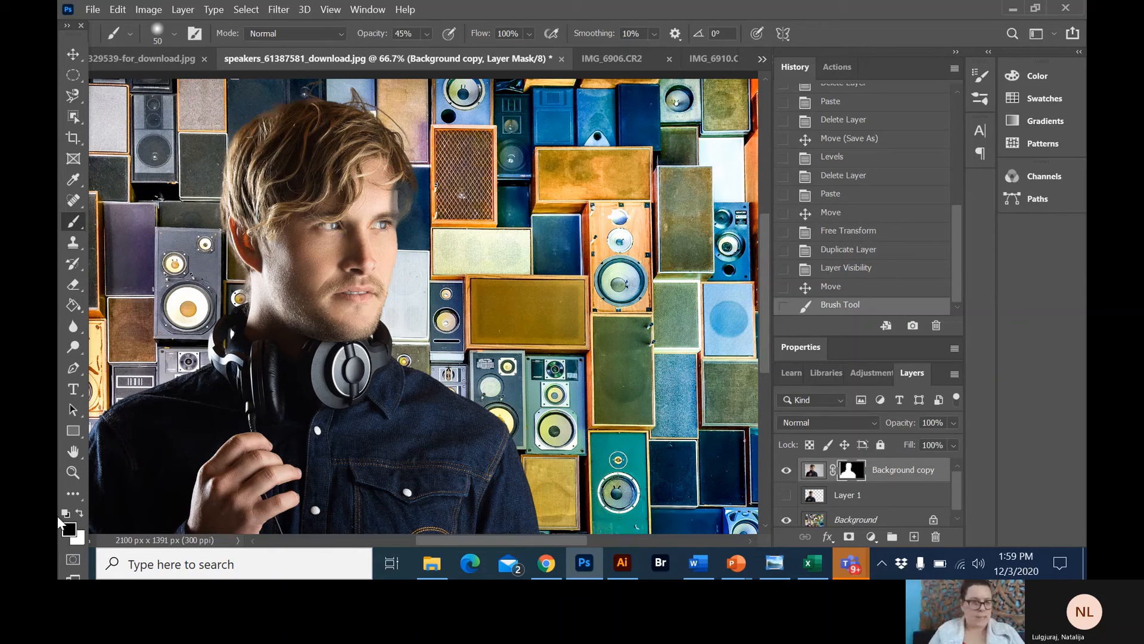
Restore the mask beside the man's eye with white, and repaint the area outside his face with black.
{"action": "left_click", "coordinate": [394, 201]}
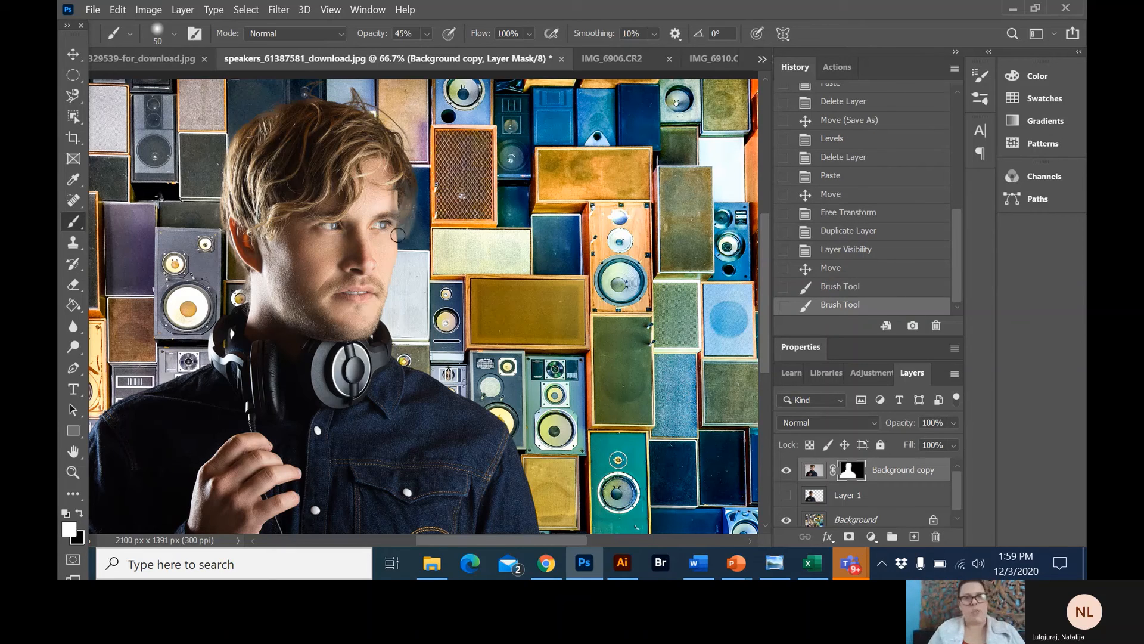
{"action": "left_click", "coordinate": [396, 210]}
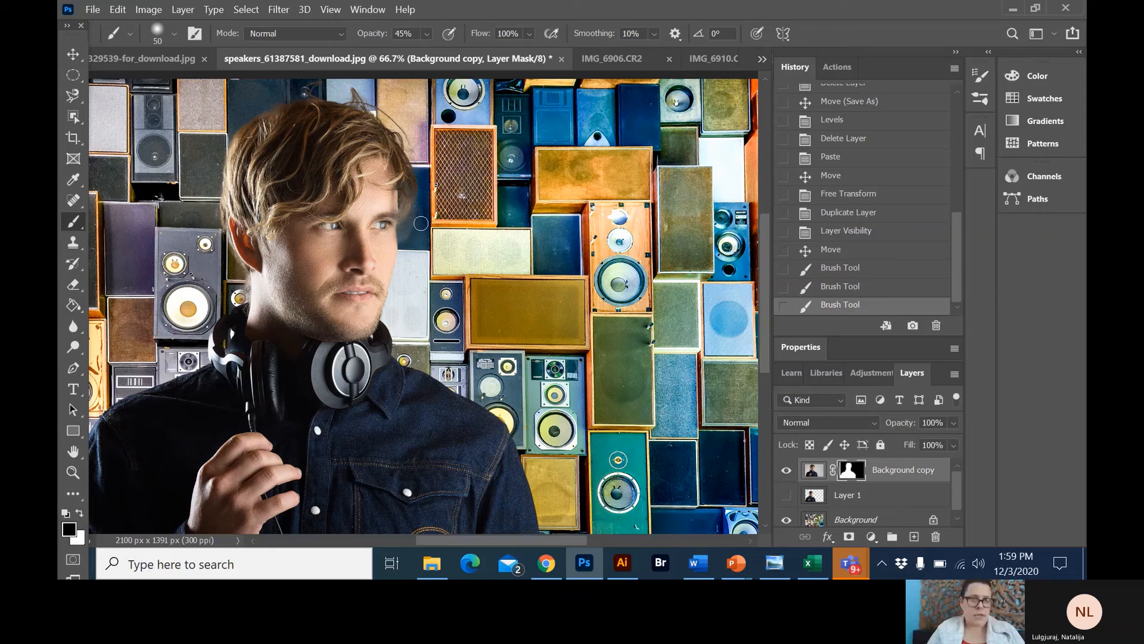
{"action": "left_click", "coordinate": [408, 241]}
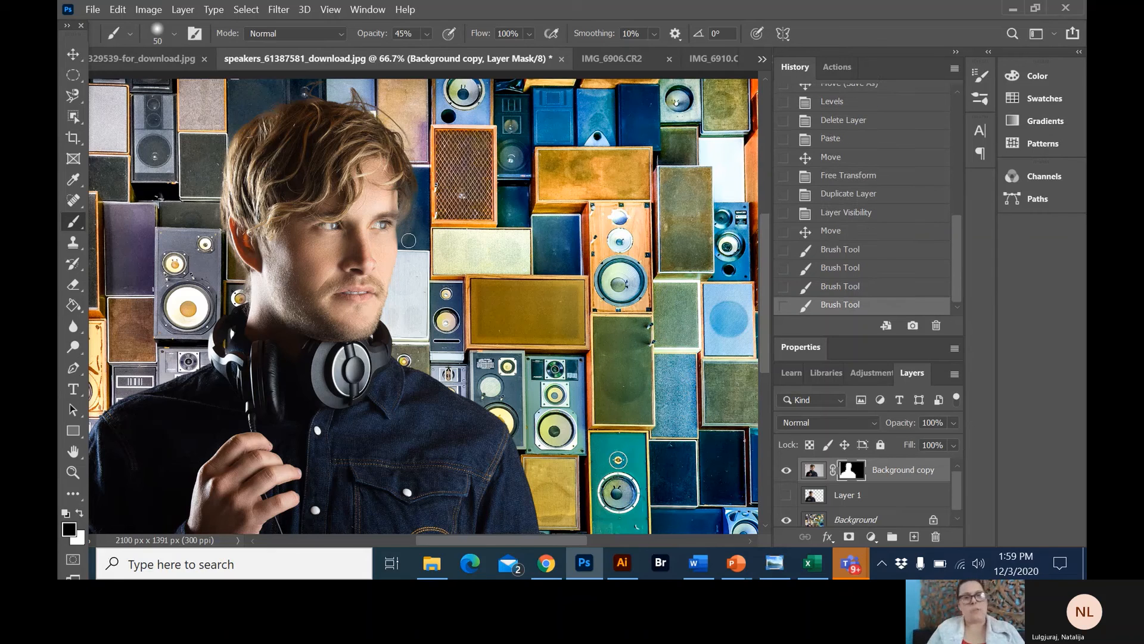
{"action": "left_click", "coordinate": [415, 212]}
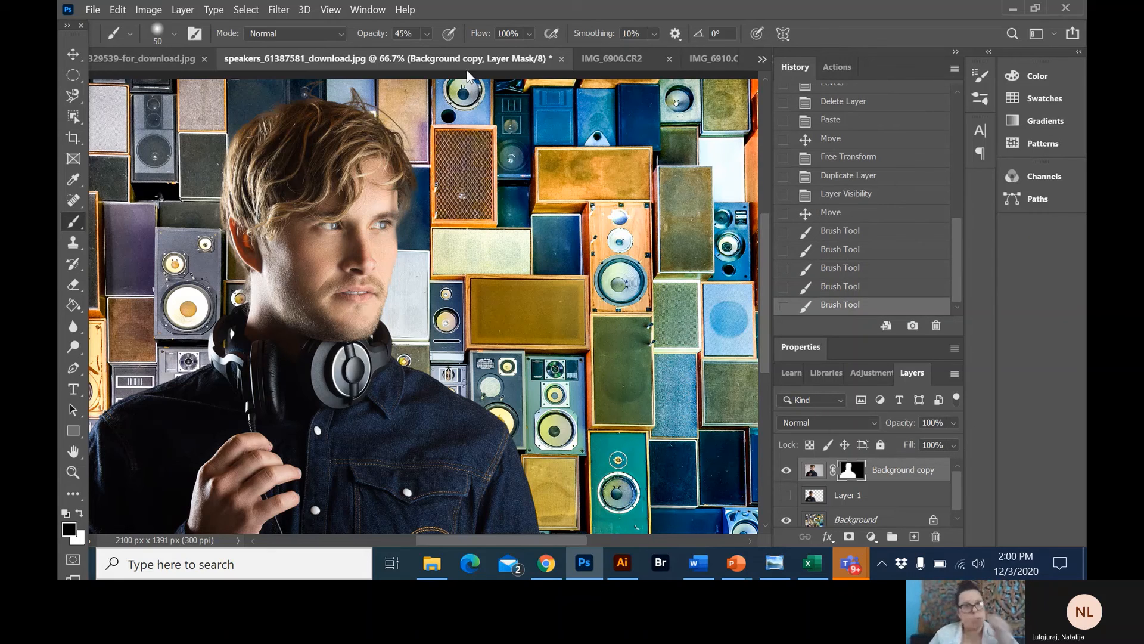
Return to the portrait document and add a blank layer directly beneath the man's masked layer.
{"action": "left_click", "coordinate": [167, 64]}
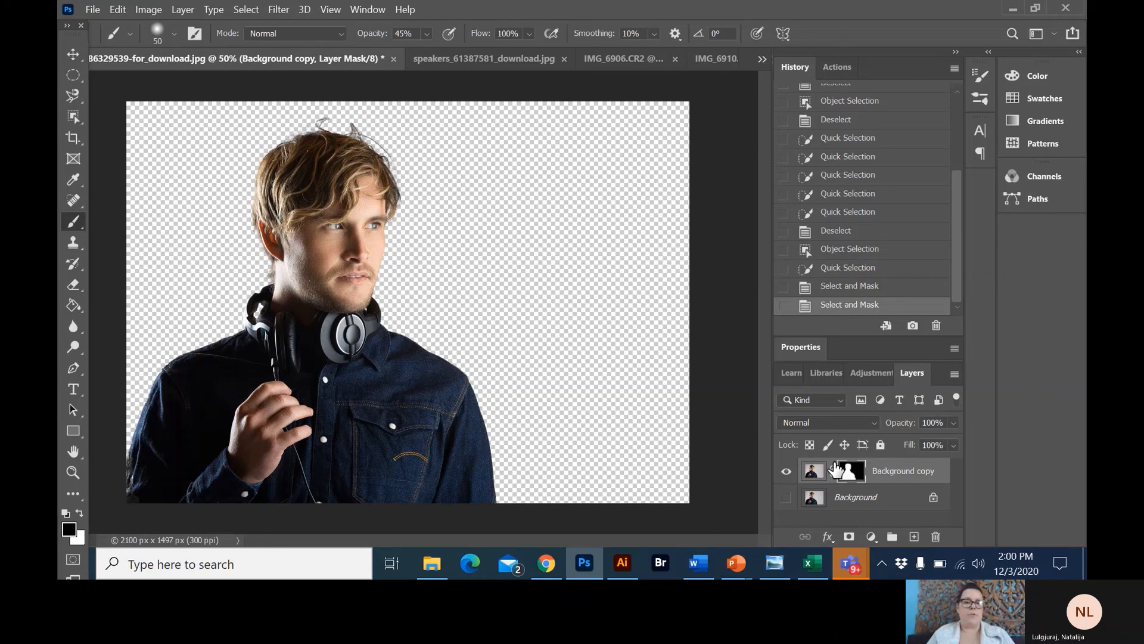
{"action": "right_click", "coordinate": [911, 481]}
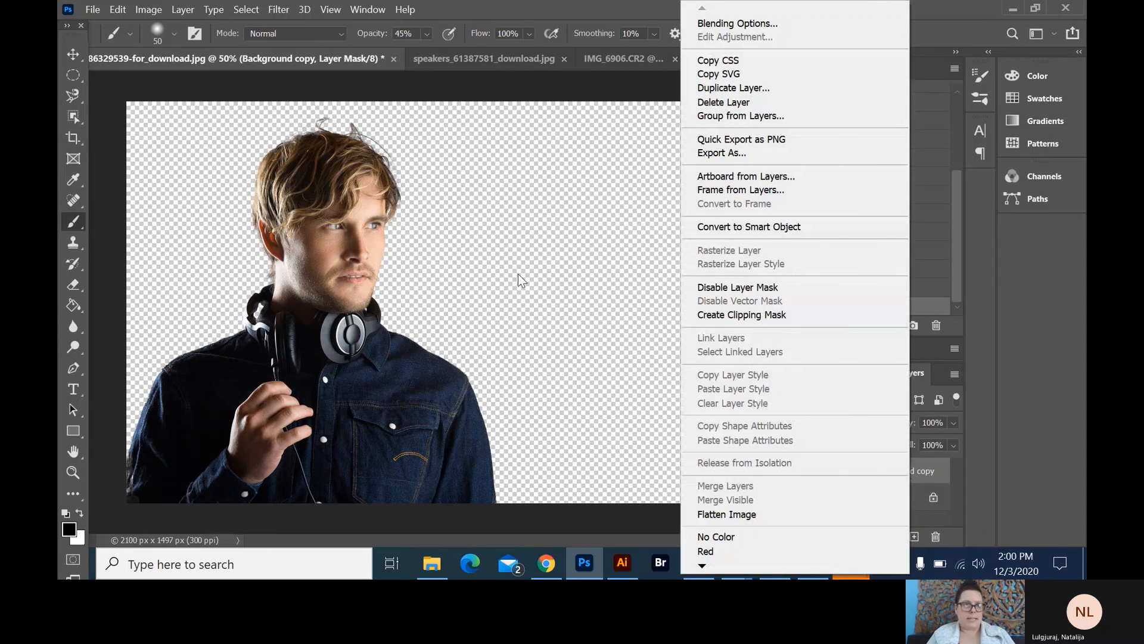
{"action": "key", "text": "Escape"}
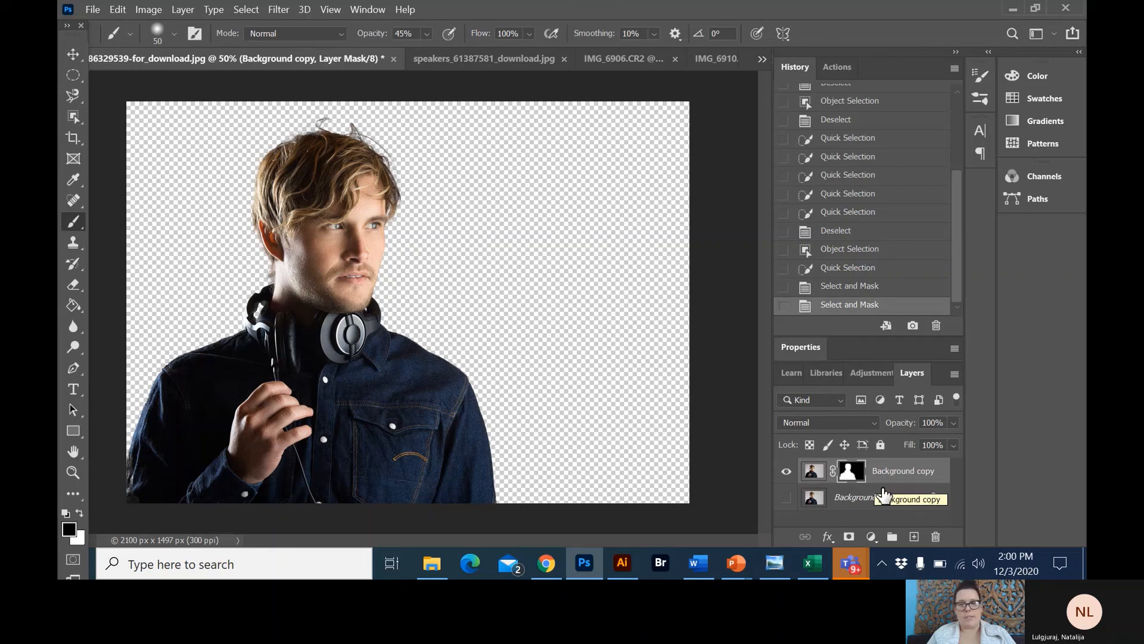
{"action": "left_click", "coordinate": [913, 536]}
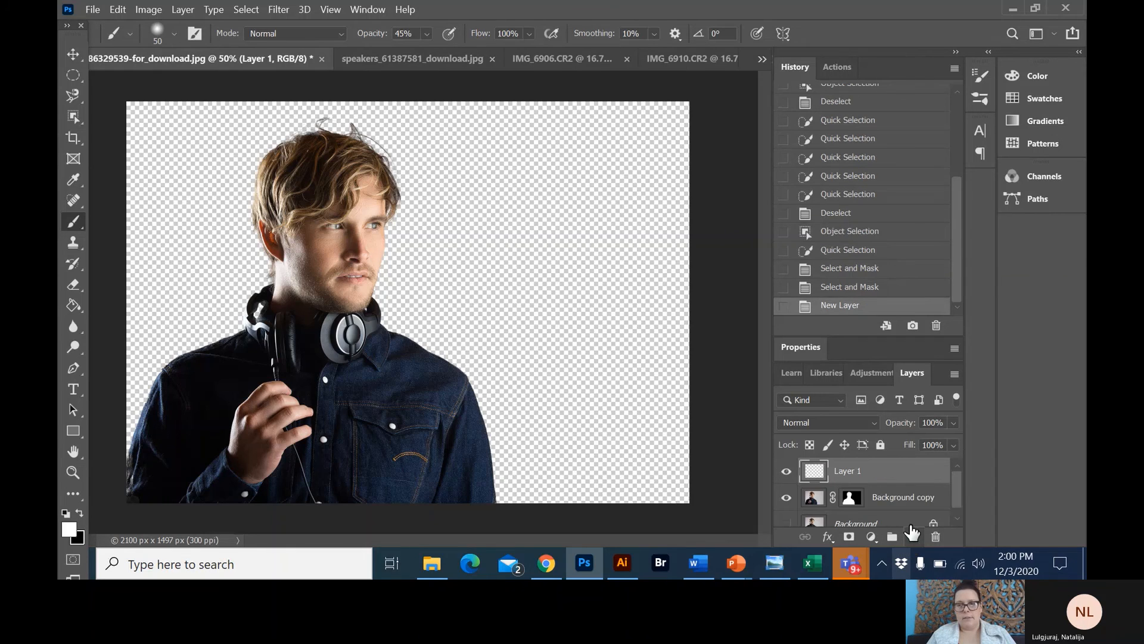
{"action": "left_click_drag", "start_coordinate": [897, 472], "coordinate": [899, 507]}
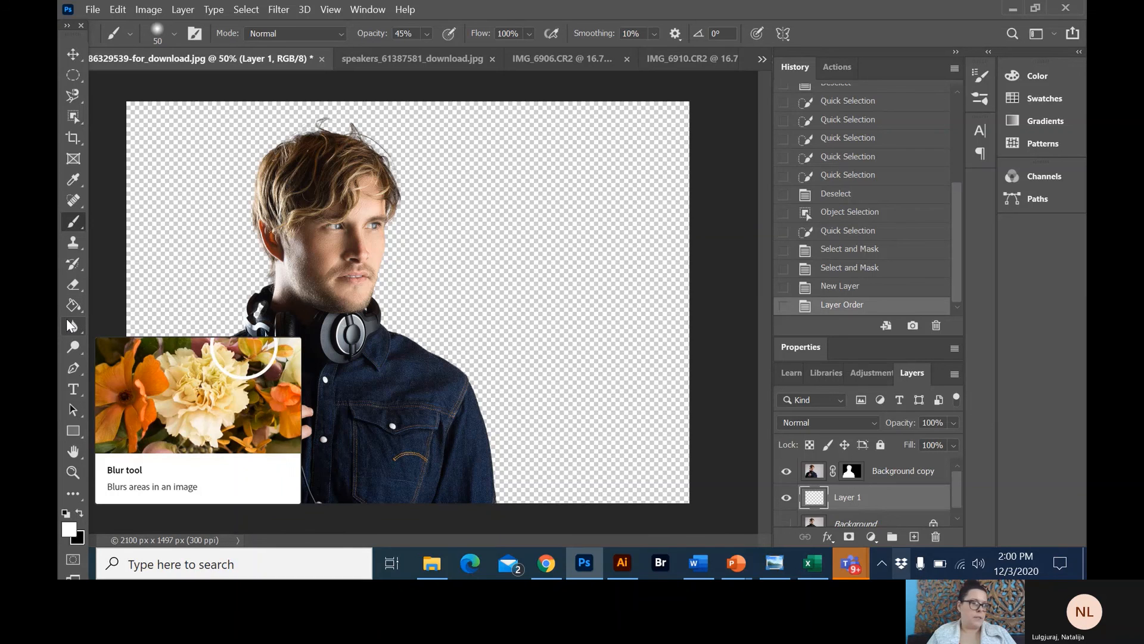
Fill the blank layer behind the man with the white foreground color using the Paint Bucket tool.
{"action": "left_click", "coordinate": [73, 305]}
{"action": "left_click", "coordinate": [169, 241]}
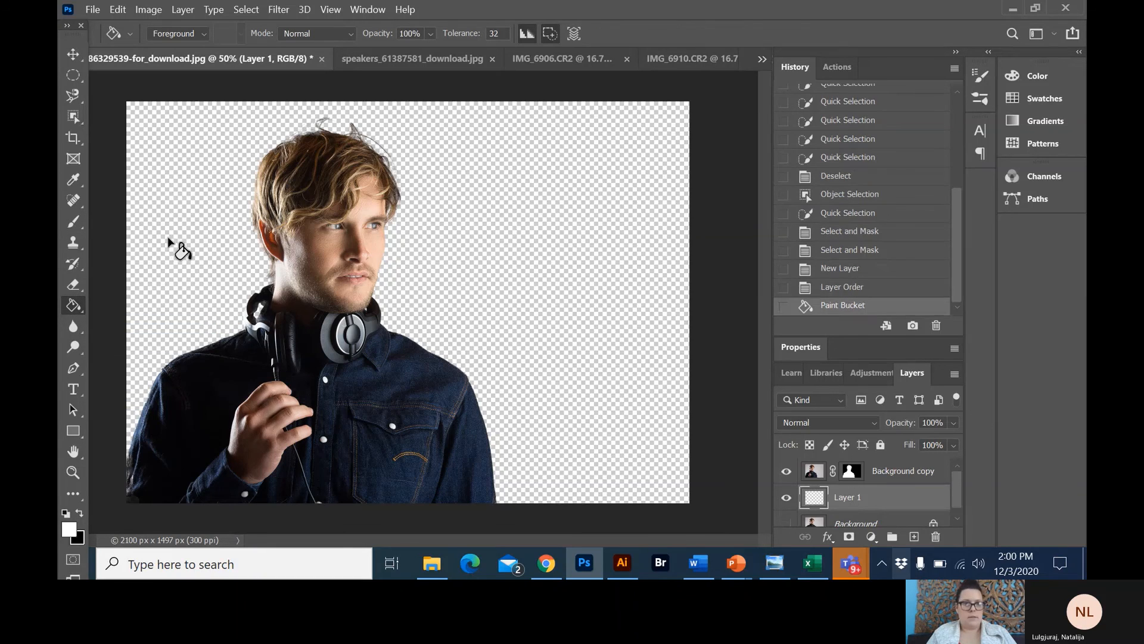